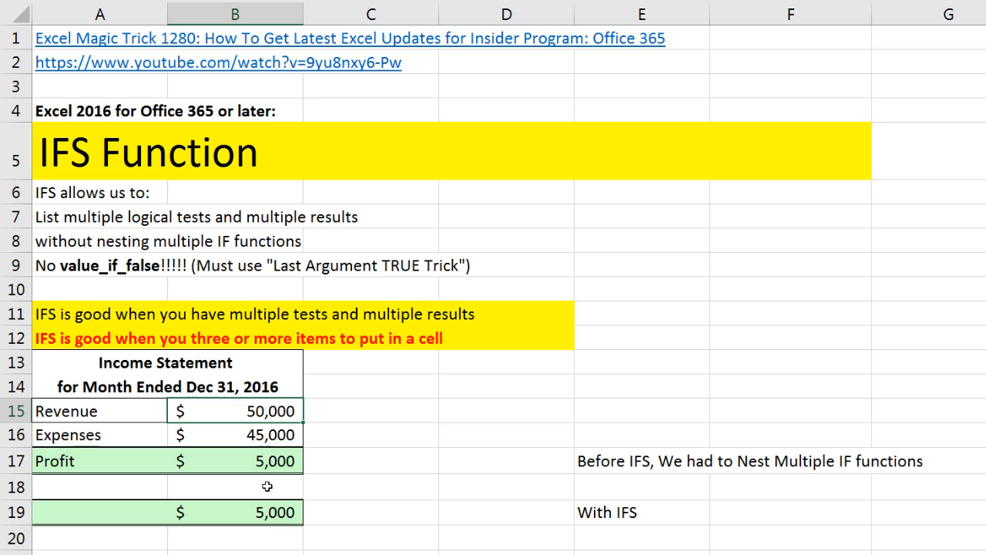
Check the formula behind the Profit amount in B17
{"action": "double_click", "coordinate": [261, 460]}
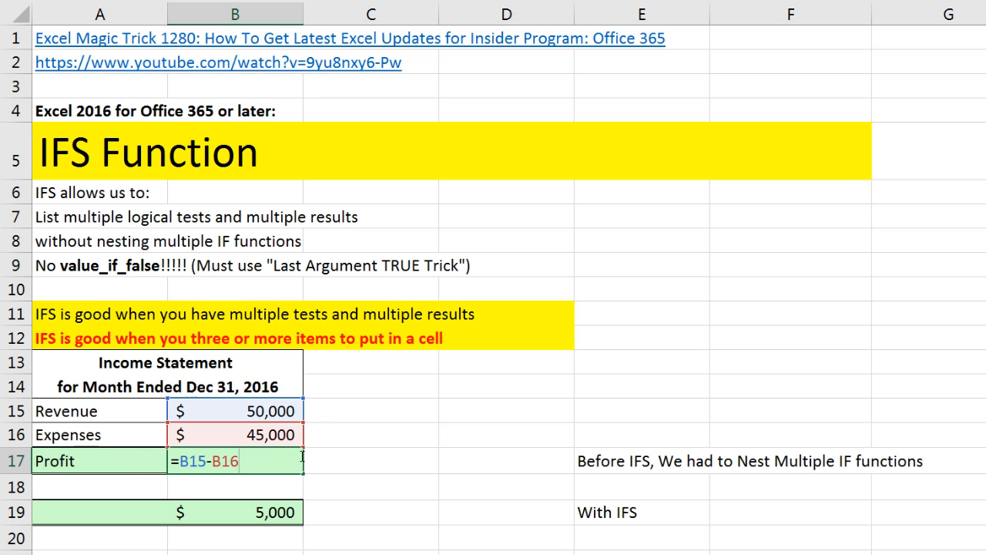
{"action": "key", "text": "Escape"}
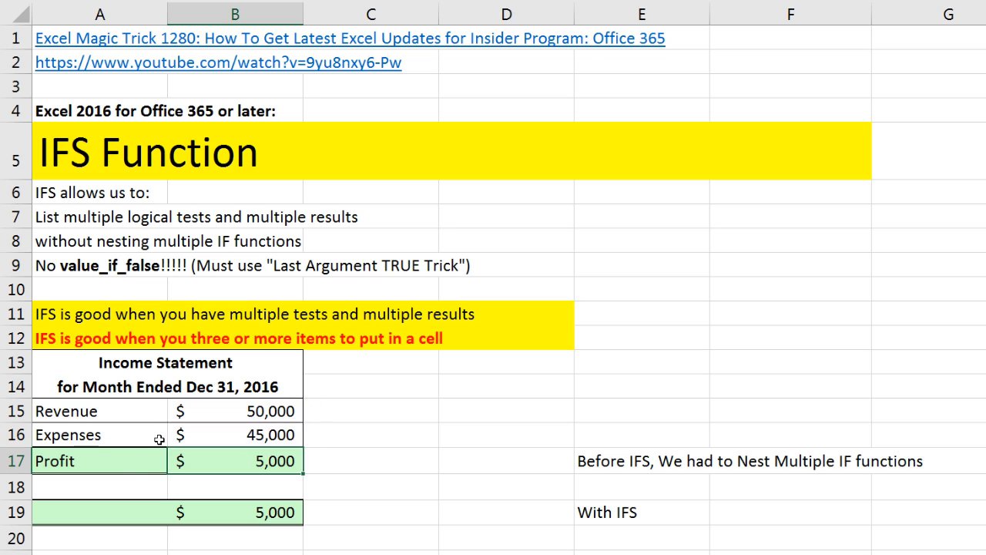
{"action": "left_click", "coordinate": [124, 460]}
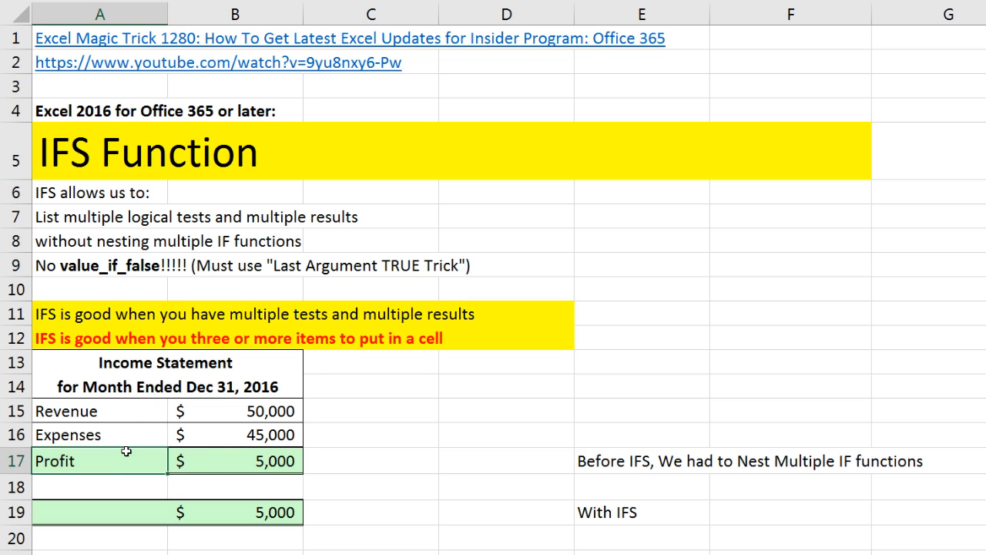
Set Revenue in B15 to 40,000 and relabel cell A17 as Loss
{"action": "left_click", "coordinate": [225, 413]}
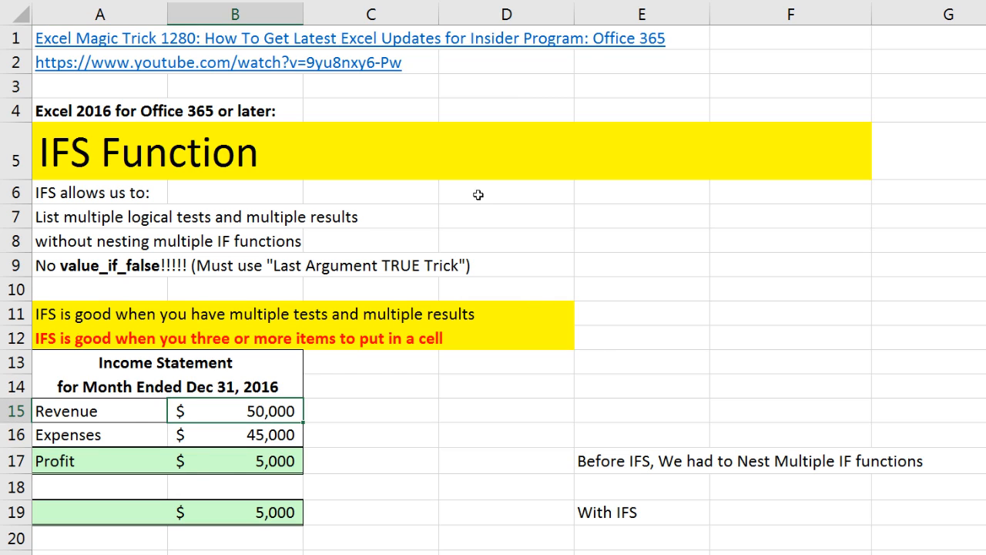
{"action": "type", "text": "400"}
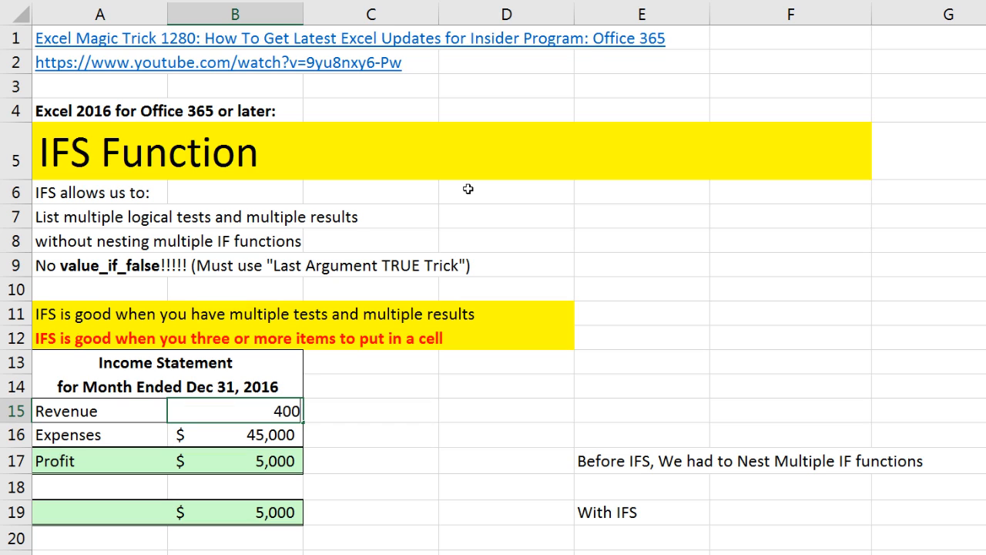
{"action": "key", "text": "ctrl+Return"}
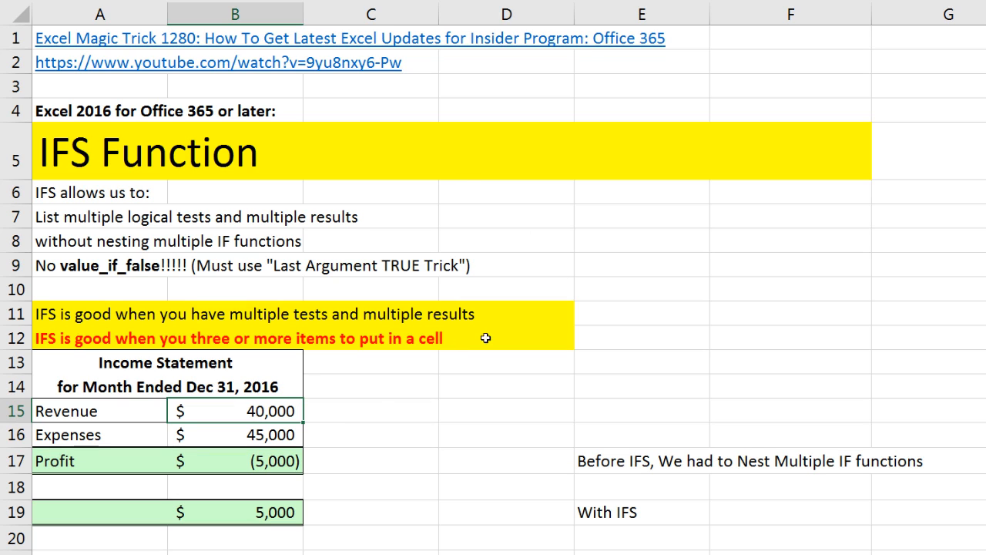
{"action": "left_click", "coordinate": [135, 462]}
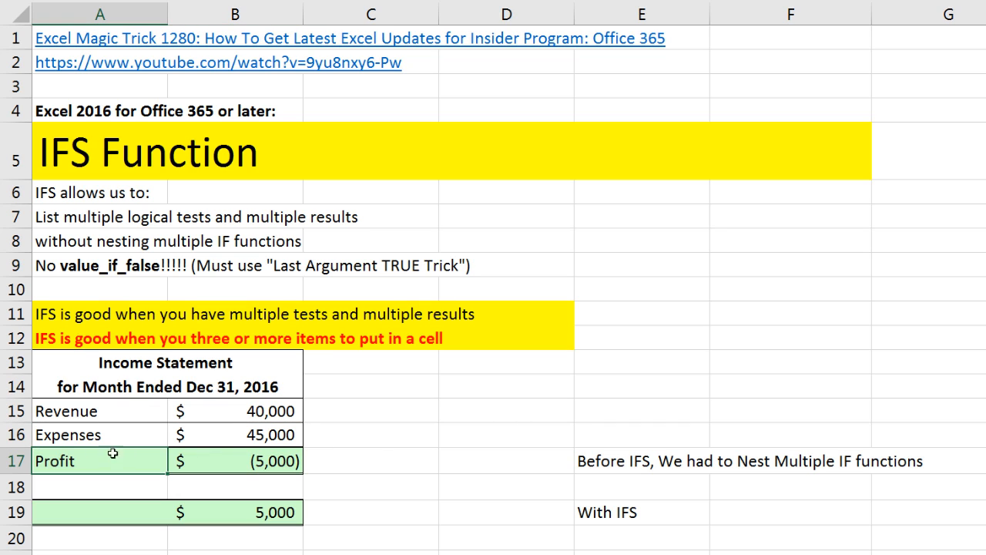
{"action": "type", "text": "Lo"}
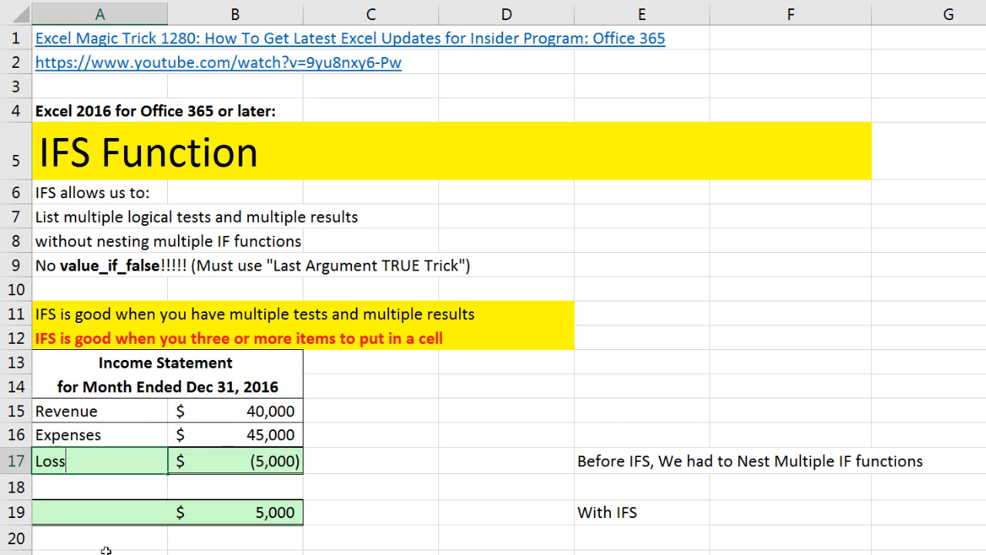
{"action": "type", "text": "ss"}
{"action": "key", "text": "ctrl+Return"}
Set Revenue in B15 to 45,000 and relabel cell A17 as Break Even
{"action": "left_click", "coordinate": [251, 412]}
{"action": "type", "text": "4"}
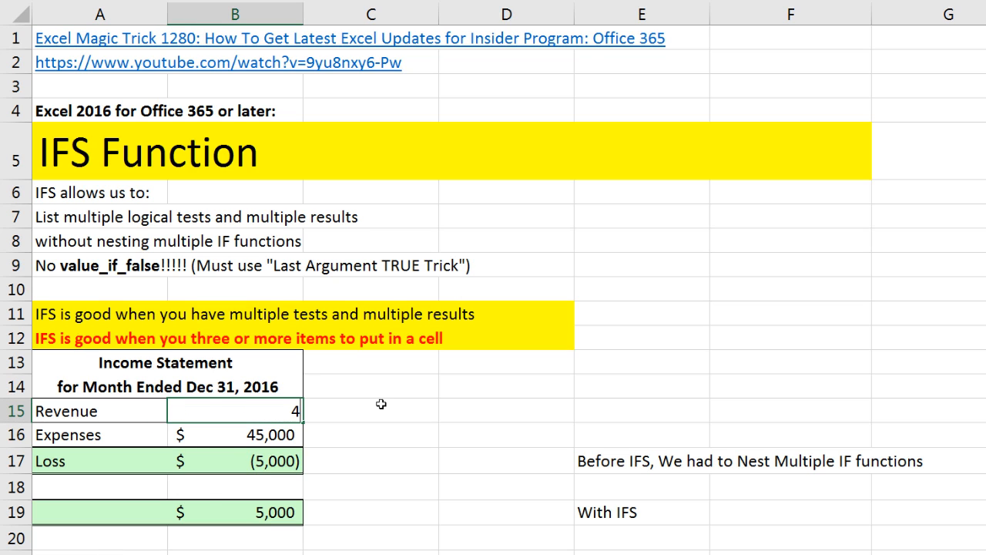
{"action": "type", "text": "5,000"}
{"action": "key", "text": "ctrl+Return"}
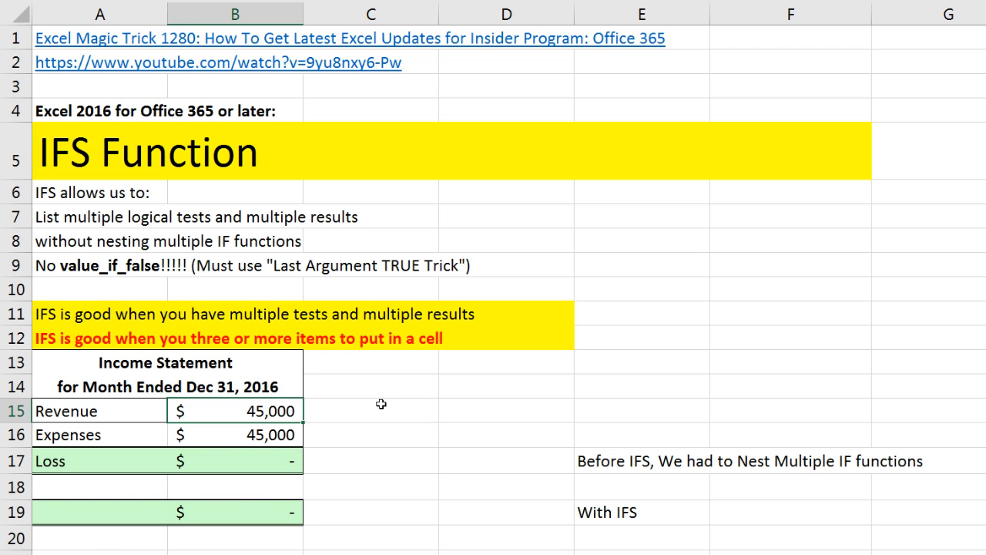
{"action": "left_click", "coordinate": [122, 455]}
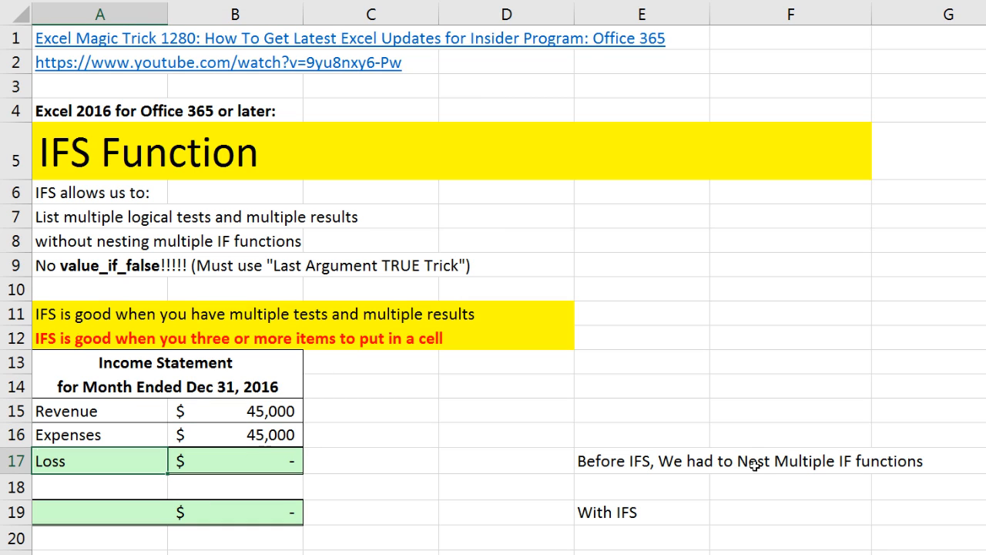
{"action": "type", "text": "Break Even"}
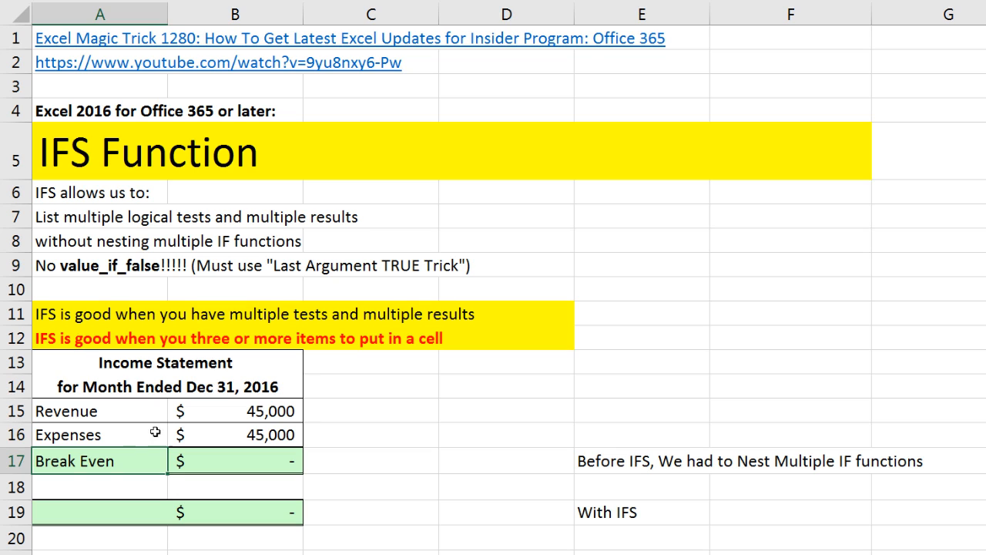
Set Revenue in B15 to 50,000 and check the formula in B17
{"action": "left_click", "coordinate": [235, 409]}
{"action": "type", "text": "50"}
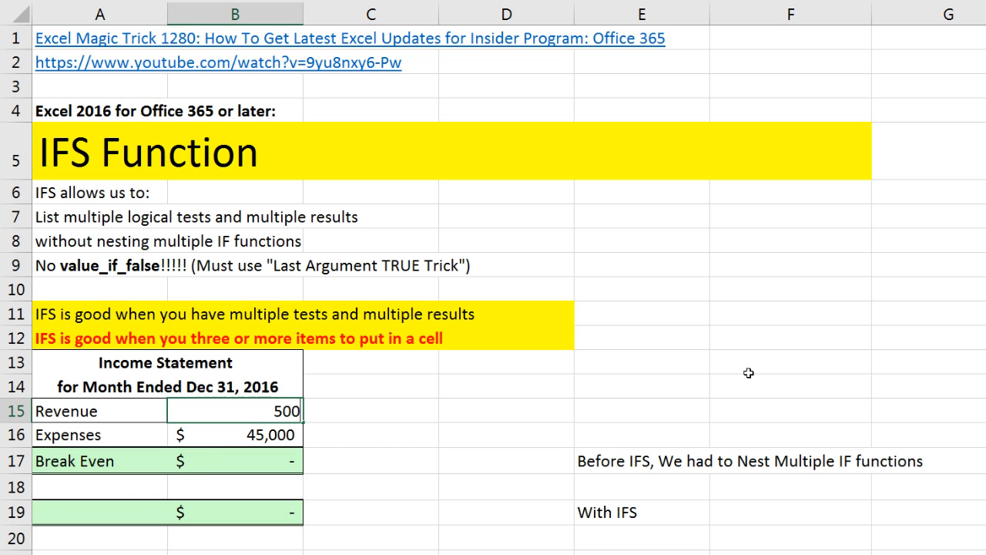
{"action": "key", "text": "ctrl+Return"}
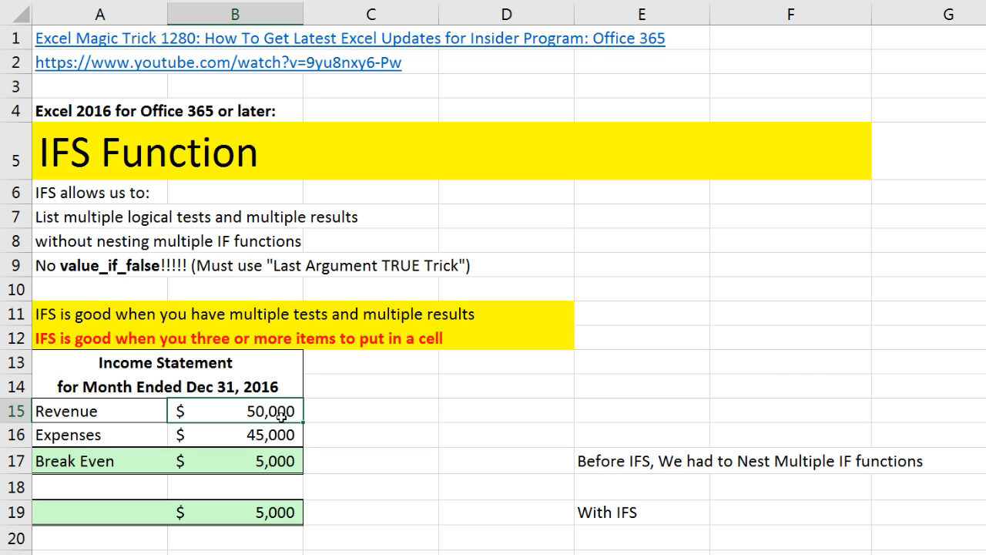
{"action": "double_click", "coordinate": [283, 460]}
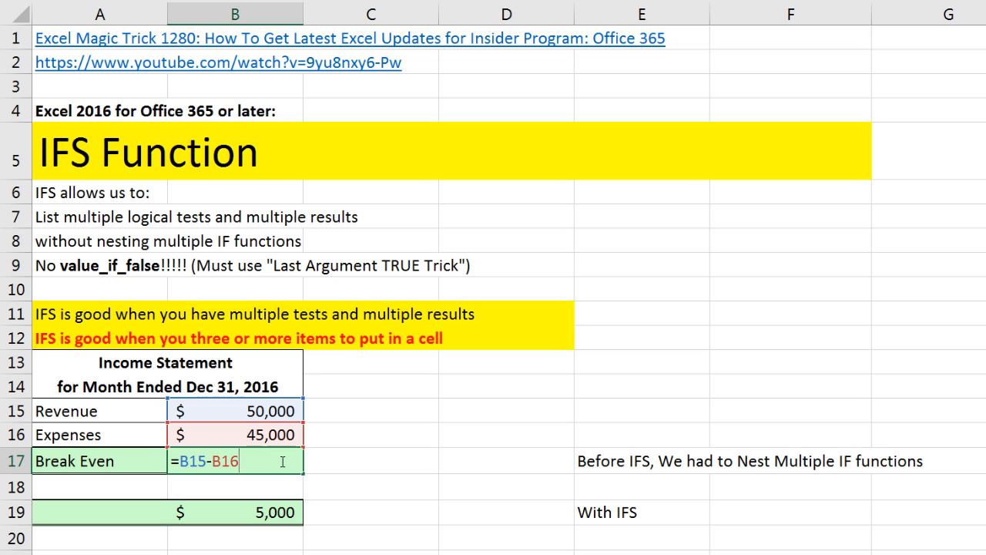
{"action": "key", "text": "Escape"}
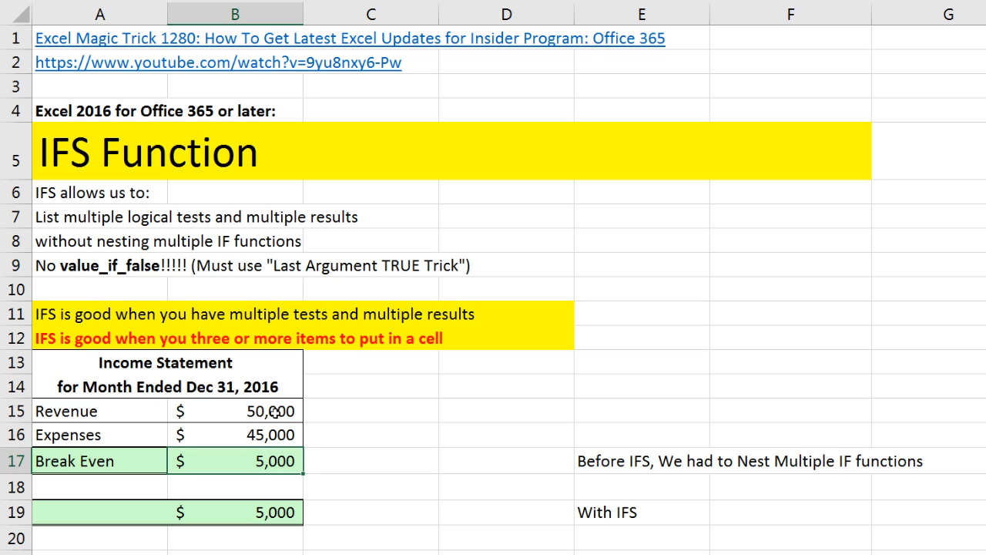
Set Revenue in B15 to 40,000
{"action": "key", "text": "Up"}
{"action": "key", "text": "Up"}
{"action": "type", "text": "4"}
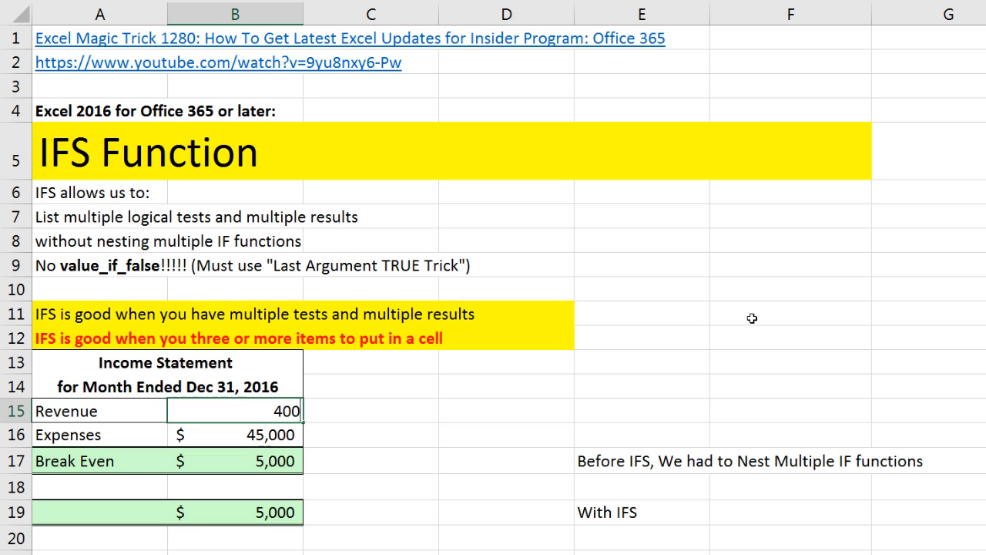
{"action": "type", "text": "0,000"}
{"action": "key", "text": "ctrl+Return"}
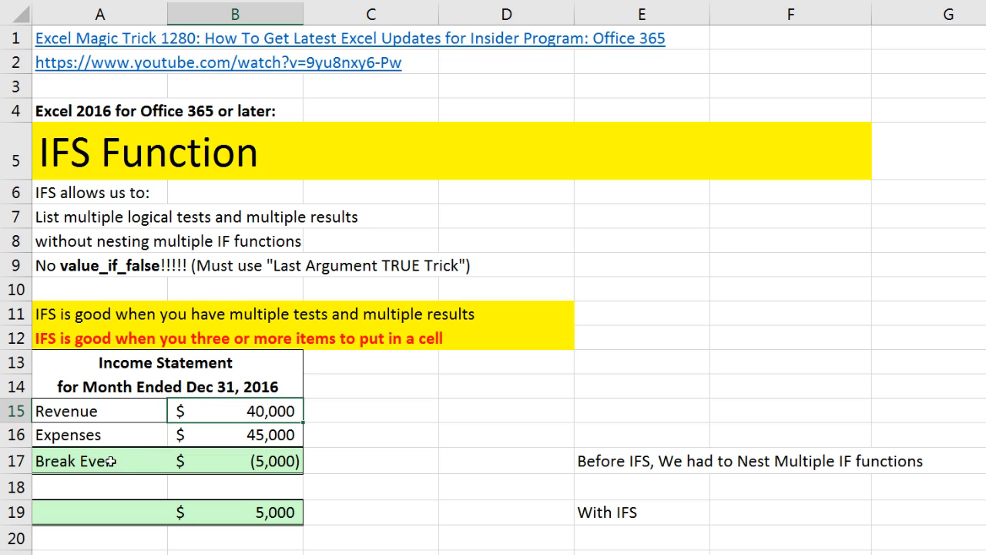
Wrap the subtraction in B17 in the ABS function so the formula reads =ABS(B15-B16)
{"action": "left_click", "coordinate": [269, 467]}
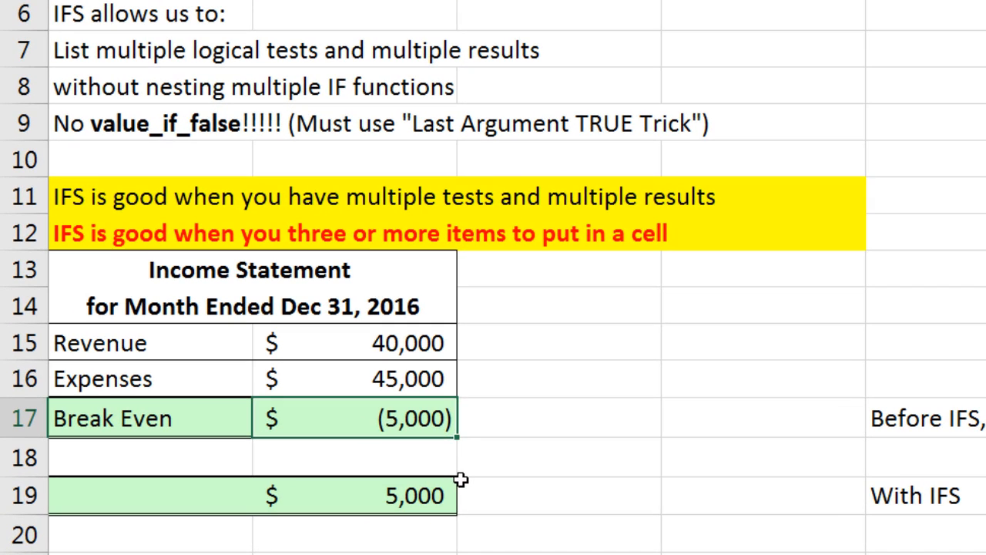
{"action": "key", "text": "F2"}
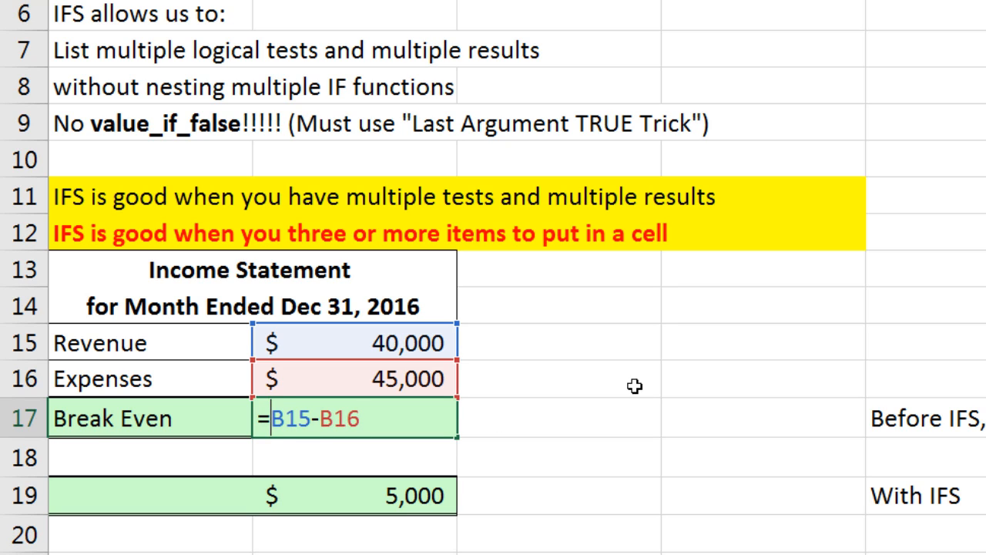
{"action": "type", "text": "abs"}
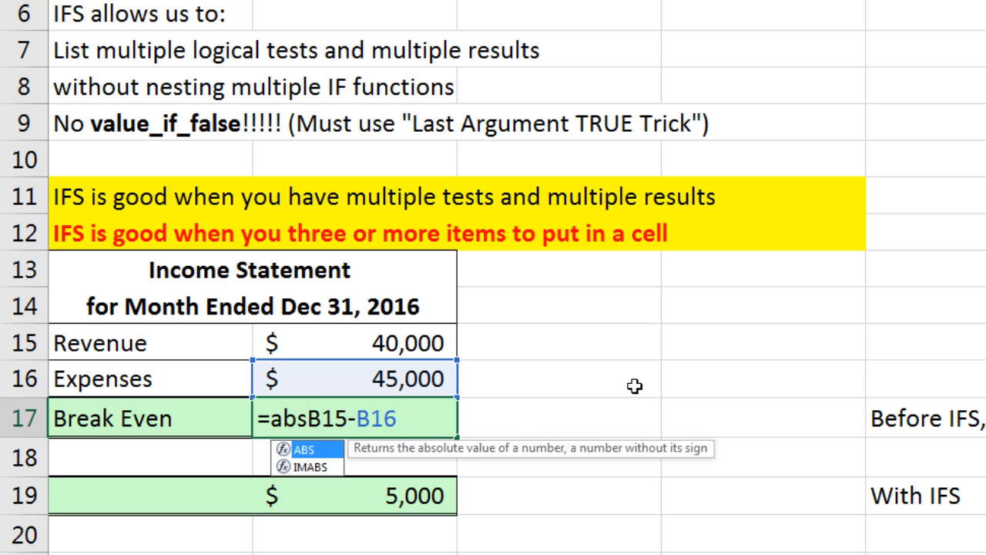
{"action": "key", "text": "Tab"}
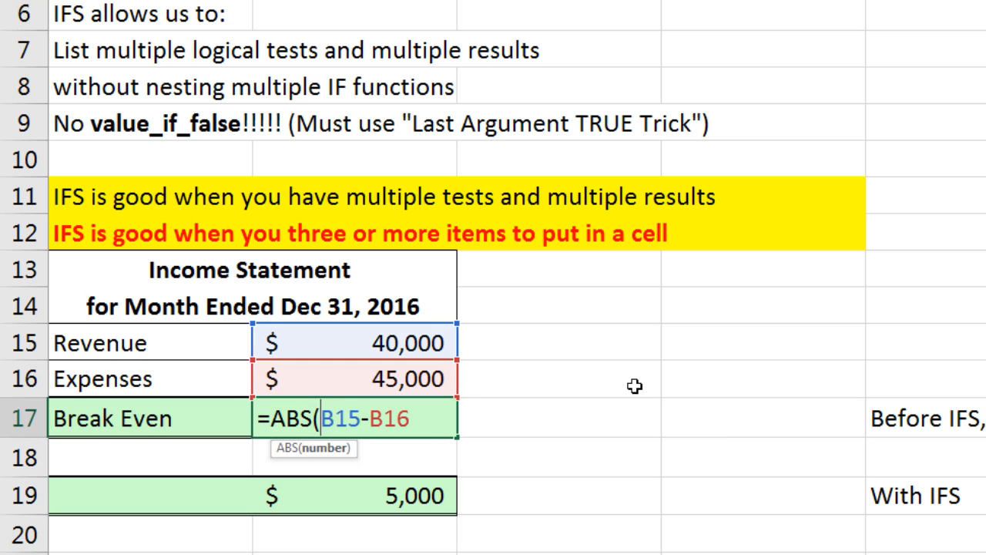
{"action": "left_click", "coordinate": [440, 422]}
{"action": "type", "text": ")"}
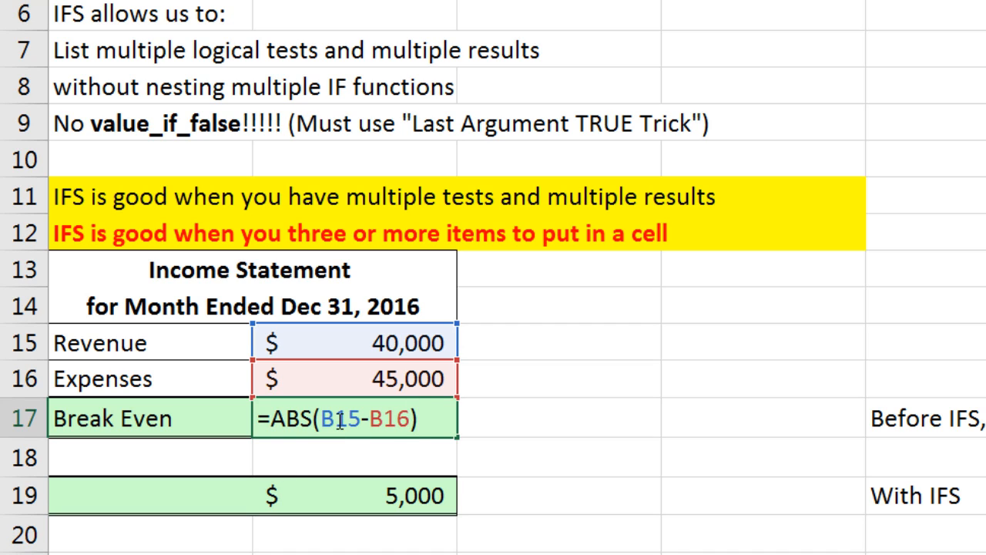
{"action": "left_click", "coordinate": [332, 452]}
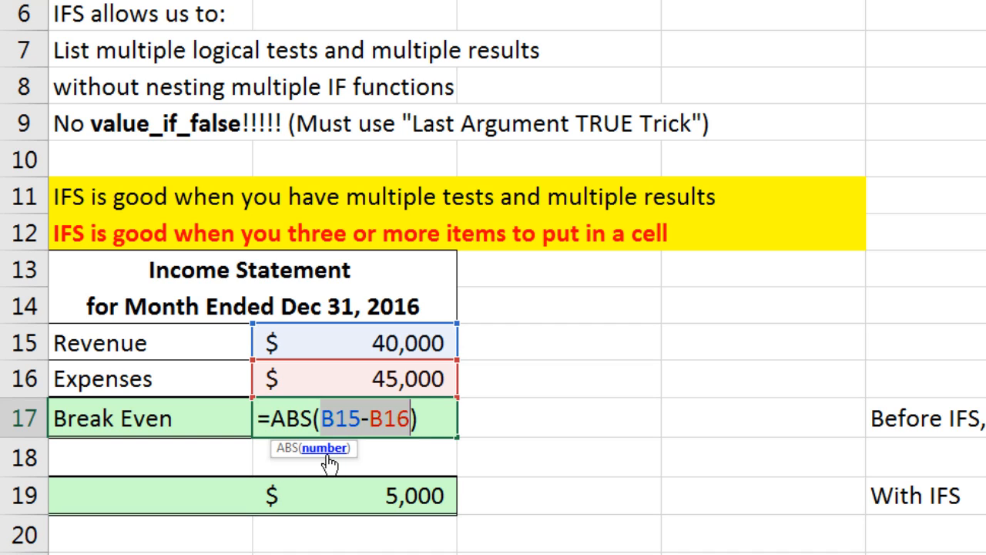
{"action": "key", "text": "ctrl+Return"}
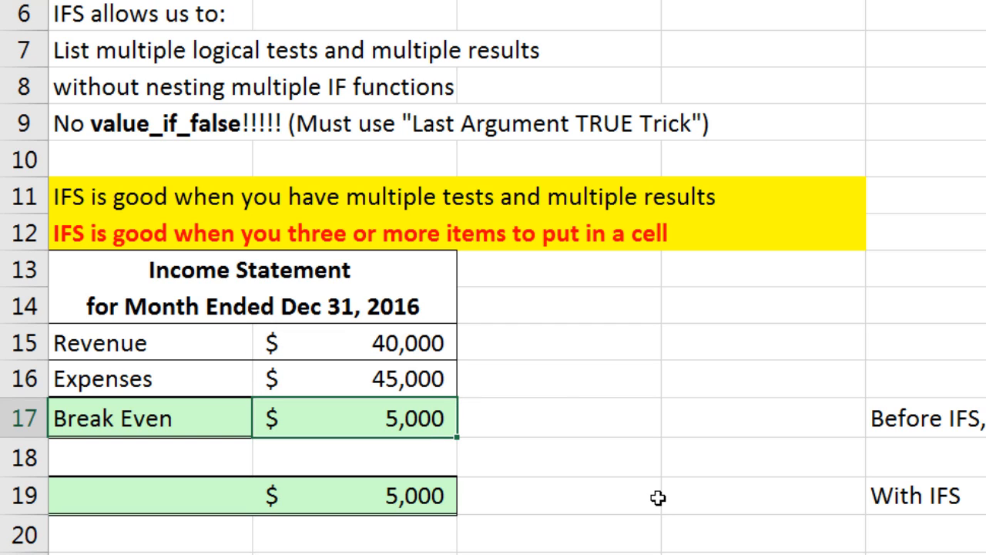
Set Revenue in B15 to 50,000
{"action": "left_click", "coordinate": [443, 346]}
{"action": "type", "text": "50000"}
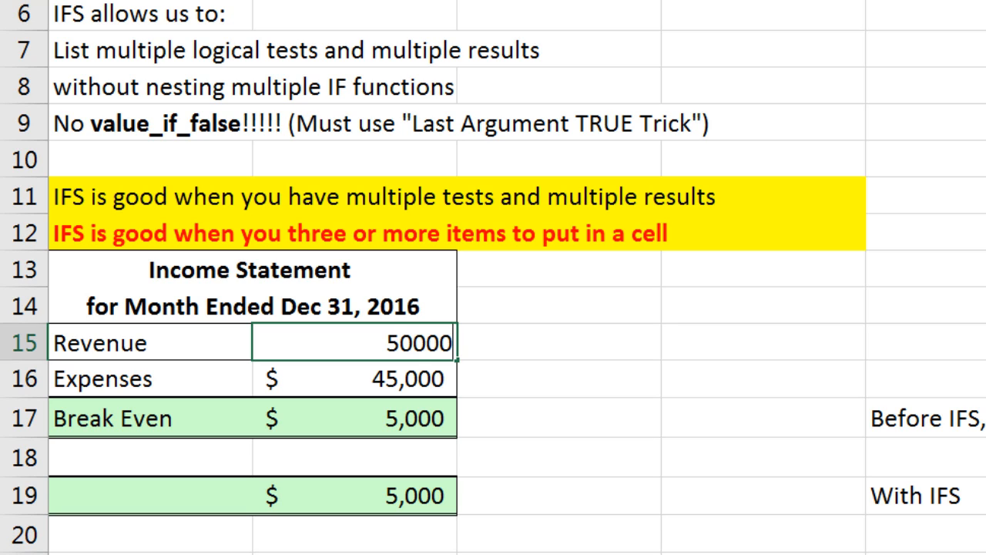
{"action": "key", "text": "ctrl+Return"}
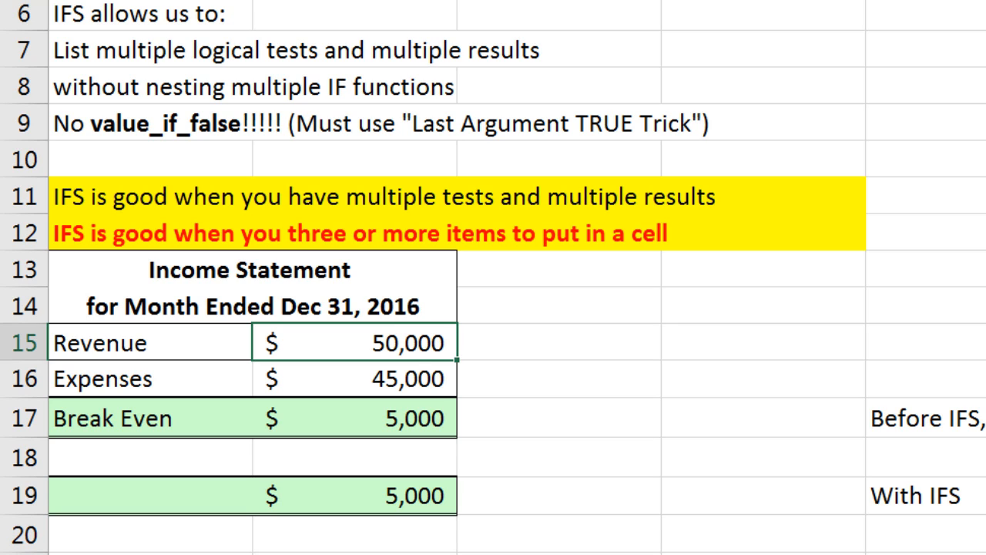
Begin an IF formula in A17 that tests B15>B16 and returns "Profit" when true
{"action": "left_click", "coordinate": [214, 423]}
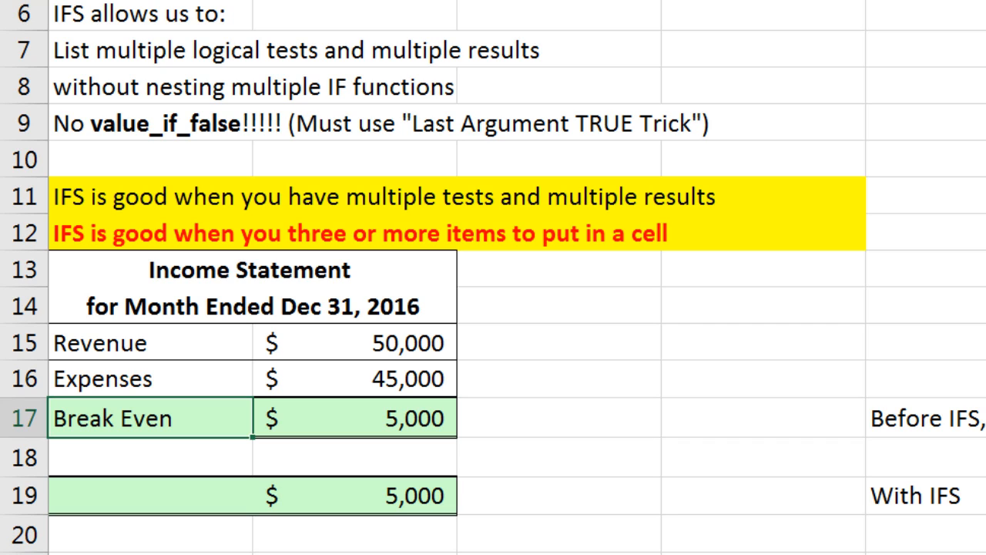
{"action": "left_click", "coordinate": [211, 491]}
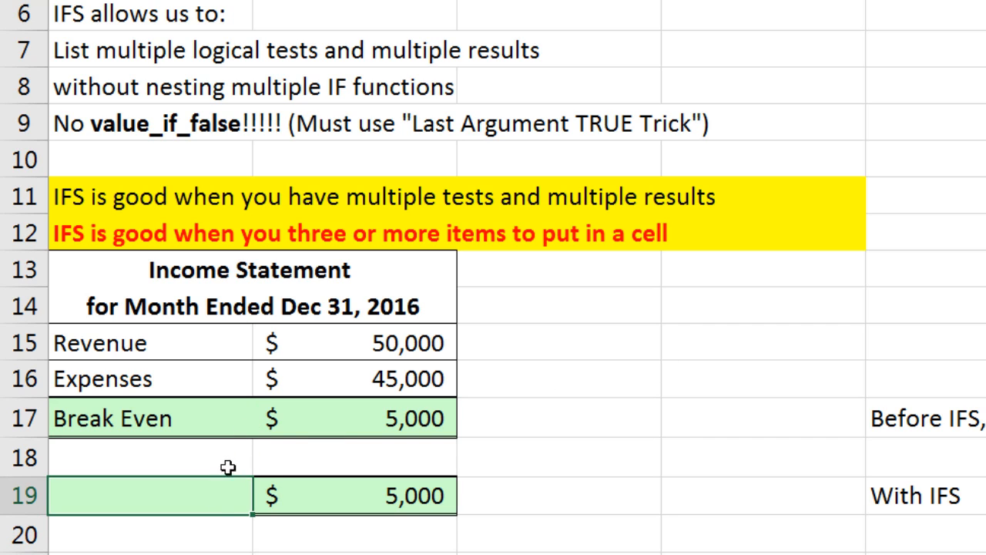
{"action": "left_click", "coordinate": [201, 420]}
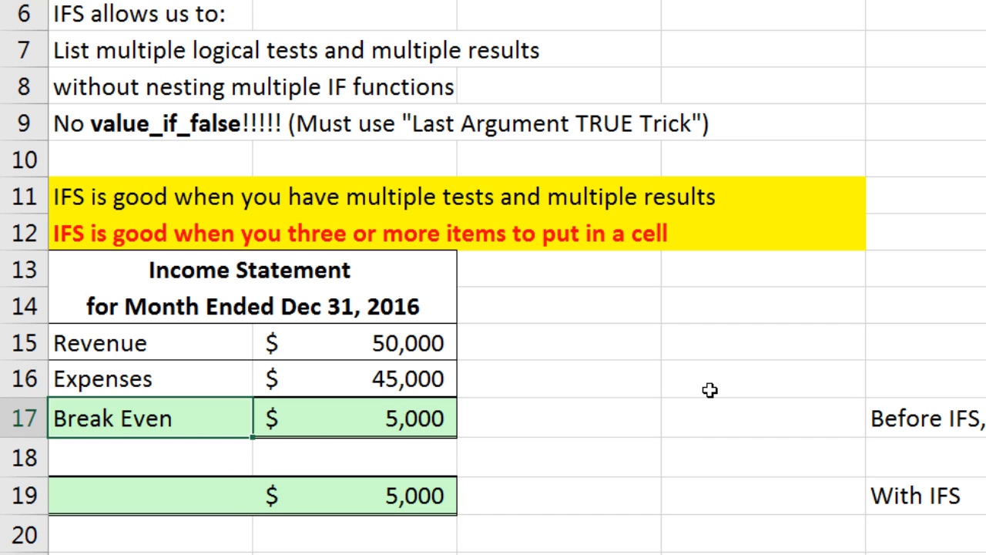
{"action": "type", "text": "=if"}
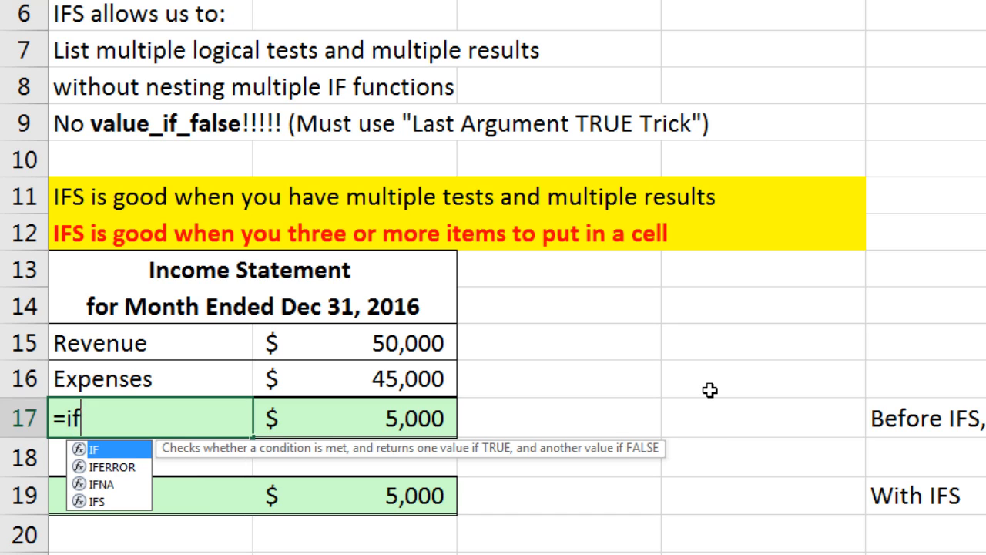
{"action": "key", "text": "Tab"}
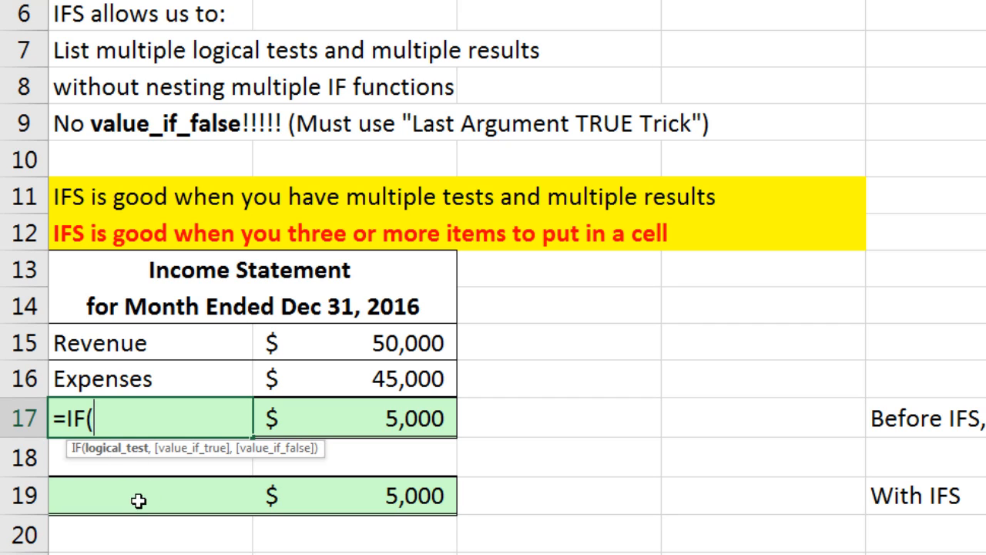
{"action": "left_click", "coordinate": [386, 351]}
{"action": "type", "text": ">"}
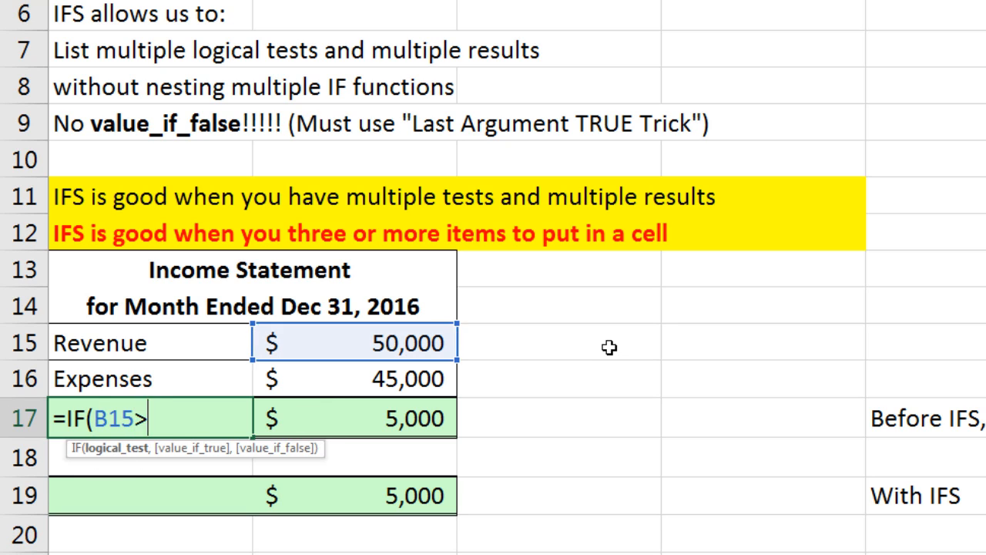
{"action": "left_click", "coordinate": [355, 379]}
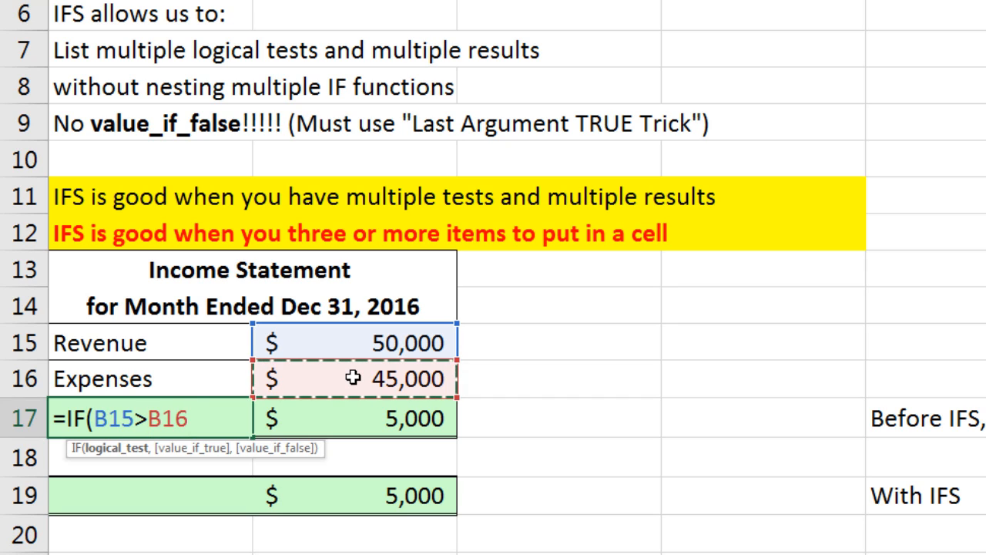
{"action": "type", "text": ","}
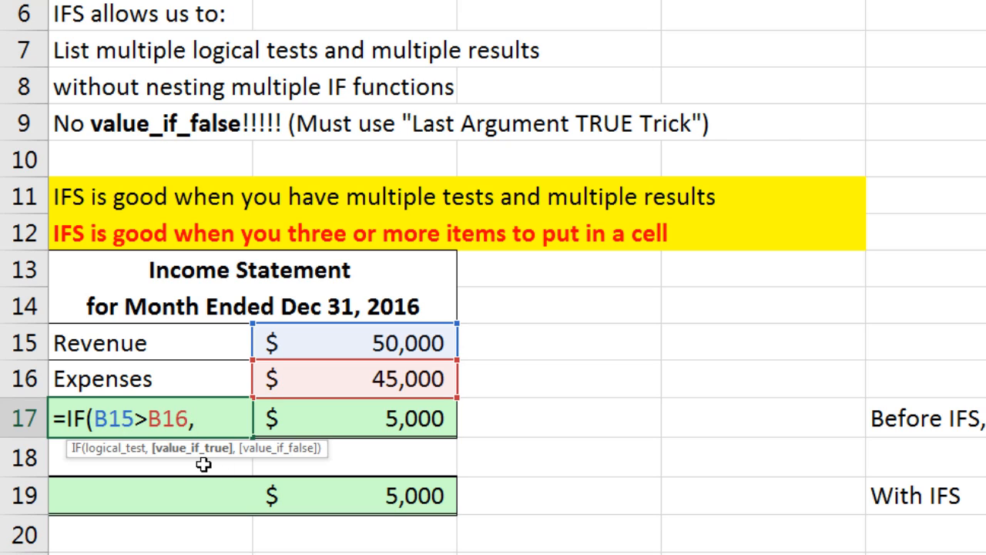
{"action": "type", "text": "\"Profit"}
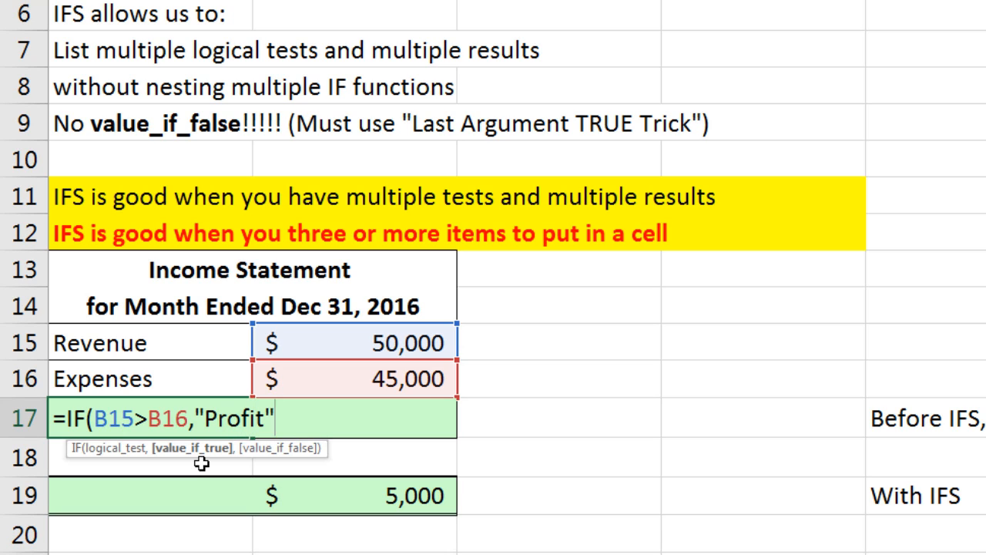
{"action": "type", "text": "\","}
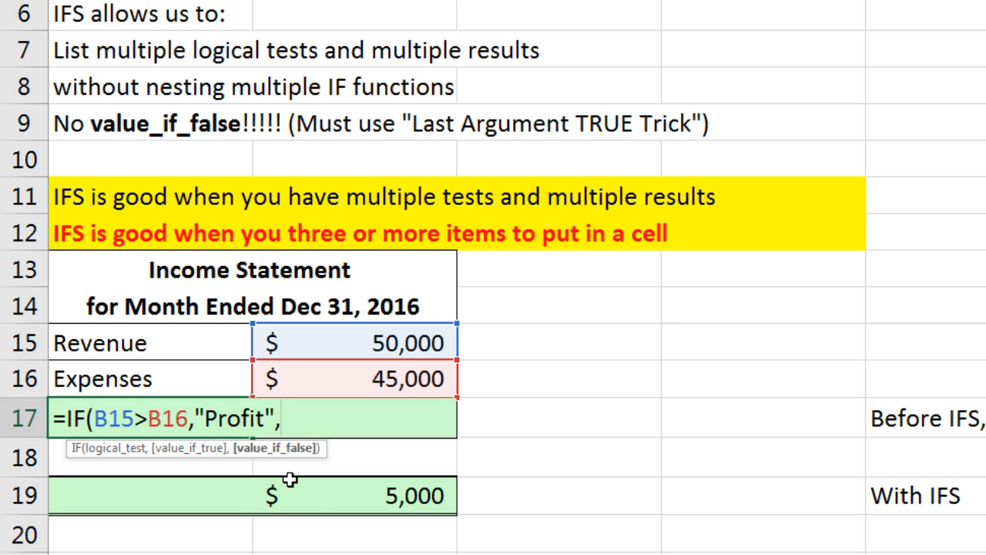
Nest a second IF as the value_if_false argument in A17, testing B15<B16 and returning "Loss" when true
{"action": "type", "text": "if"}
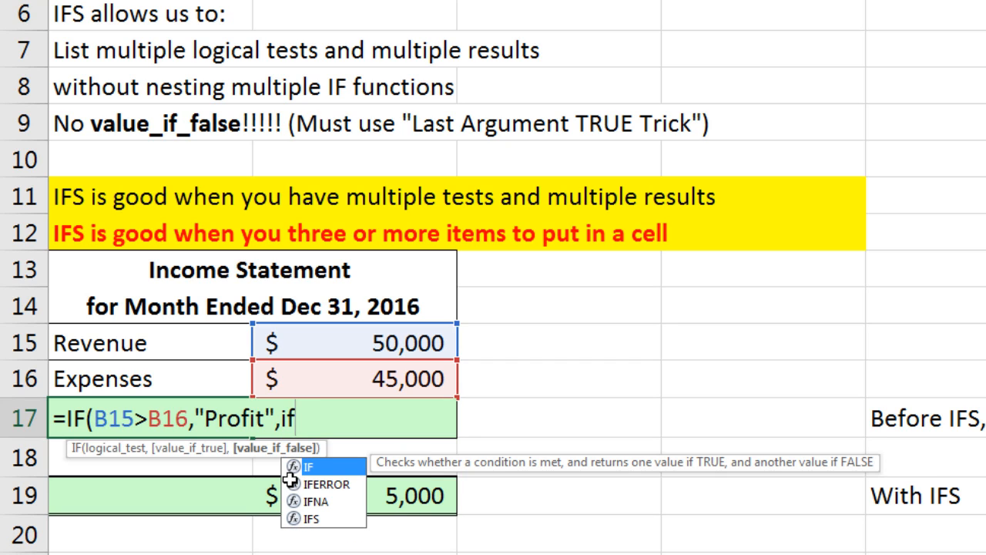
{"action": "key", "text": "Tab"}
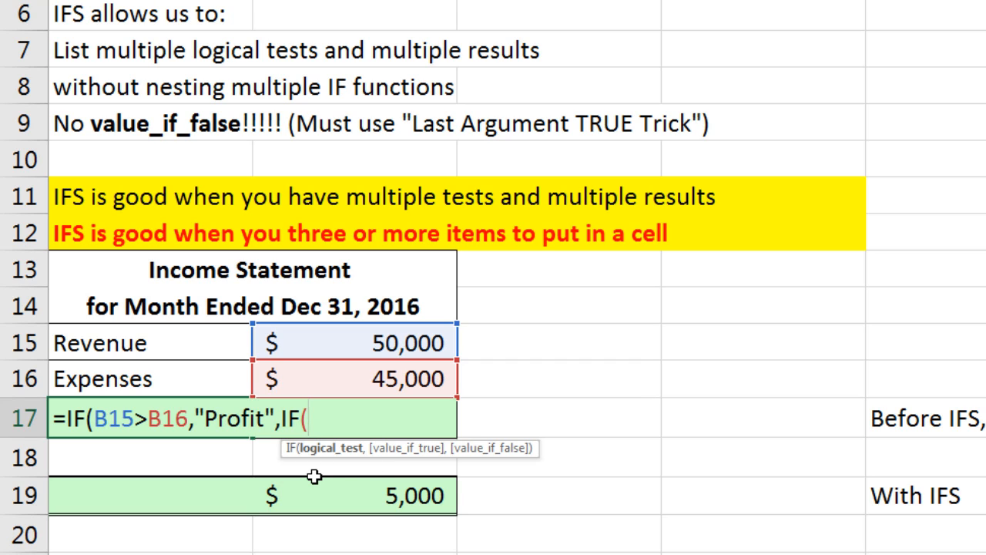
{"action": "left_click", "coordinate": [396, 350]}
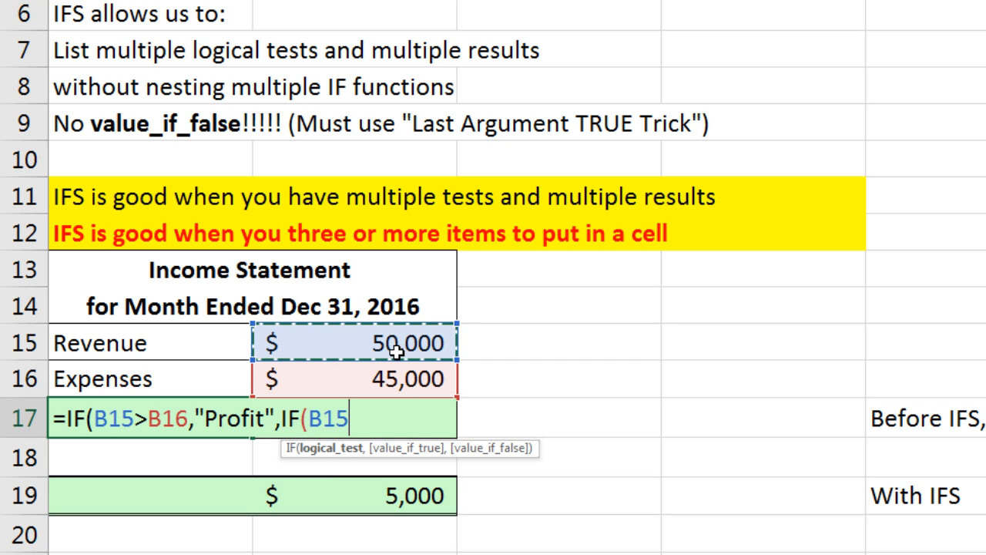
{"action": "type", "text": "<"}
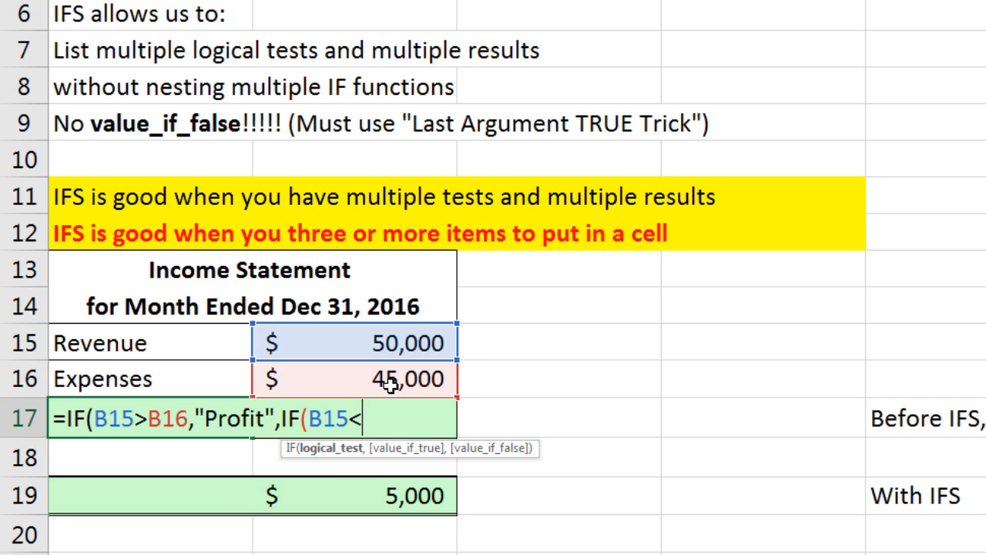
{"action": "left_click", "coordinate": [389, 383]}
{"action": "type", "text": ","}
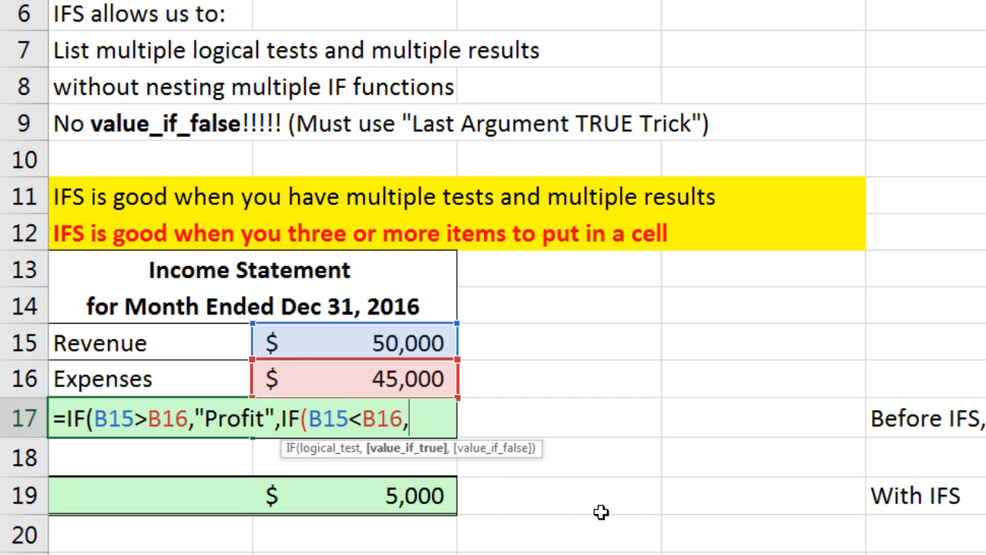
{"action": "type", "text": "\"Loss"}
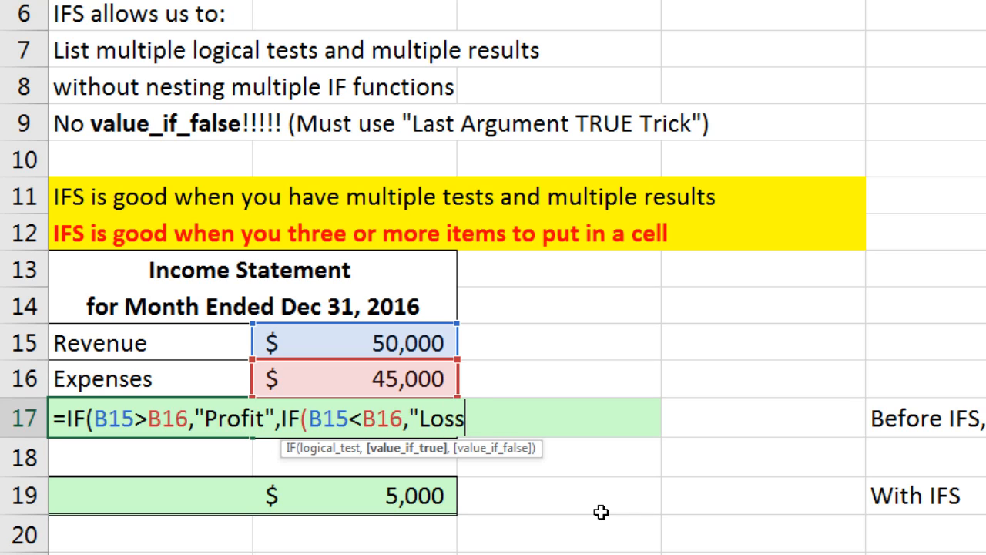
{"action": "type", "text": "\","}
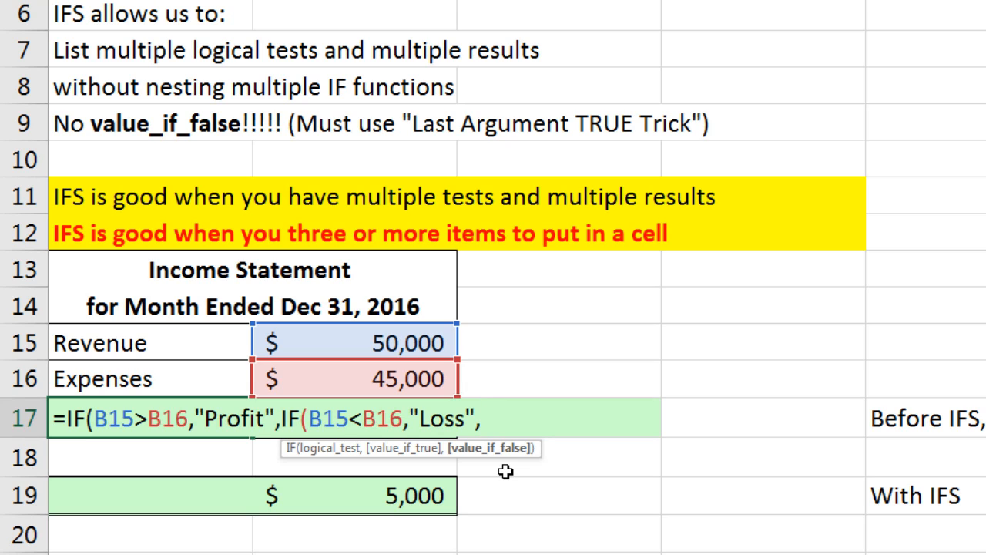
Add "Break Even" as the inner IF's value_if_false in A17, close both functions and enter the formula
{"action": "type", "text": "\"Break Even\""}
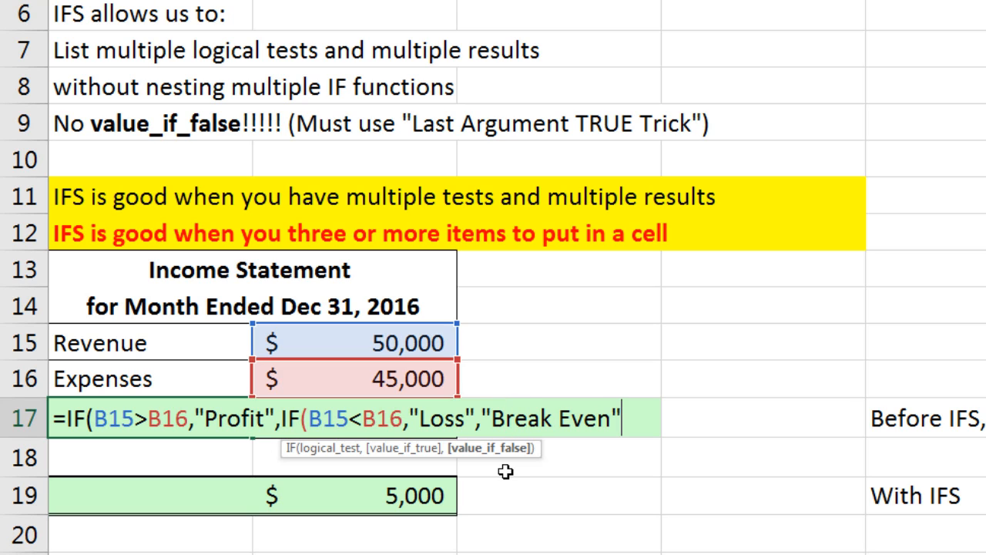
{"action": "type", "text": ")"}
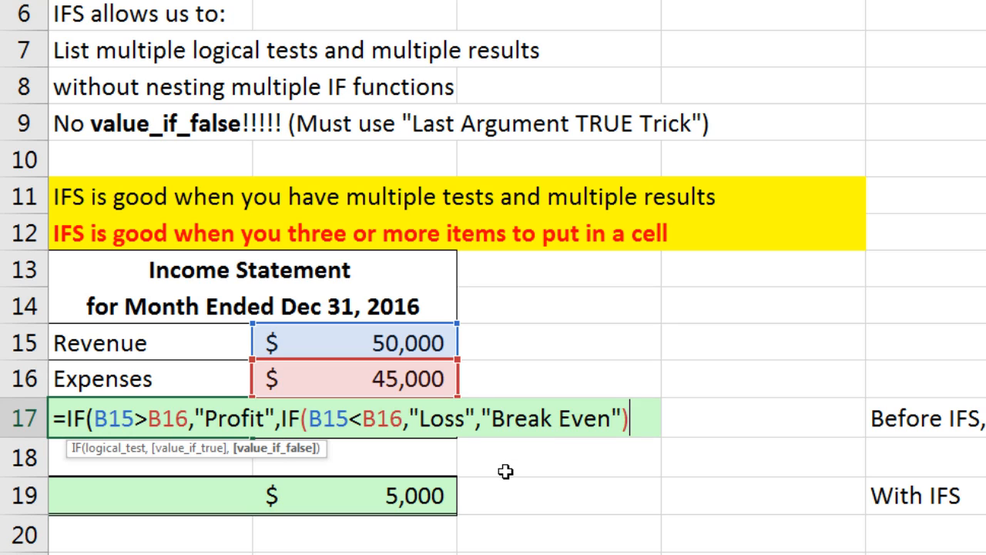
{"action": "type", "text": ")"}
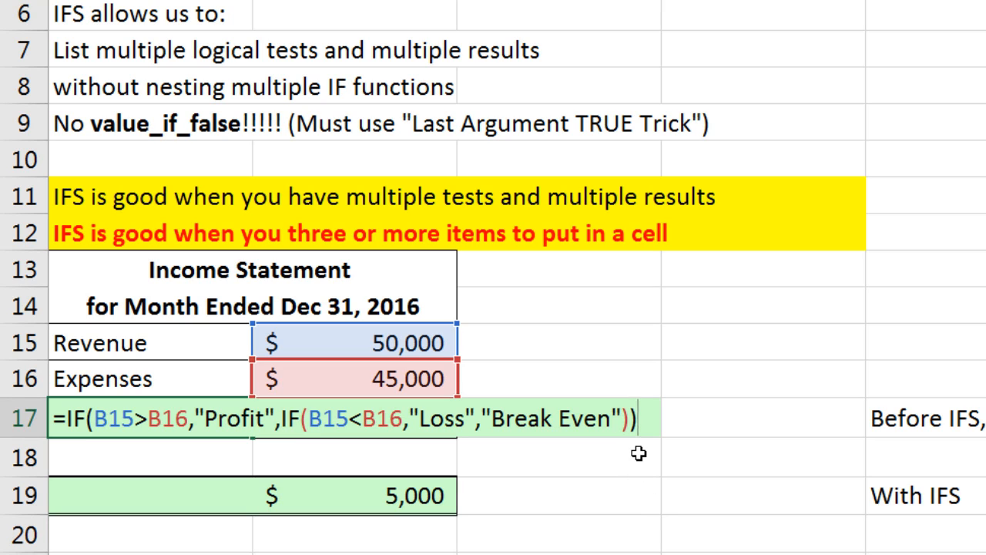
{"action": "key", "text": "ctrl+Return"}
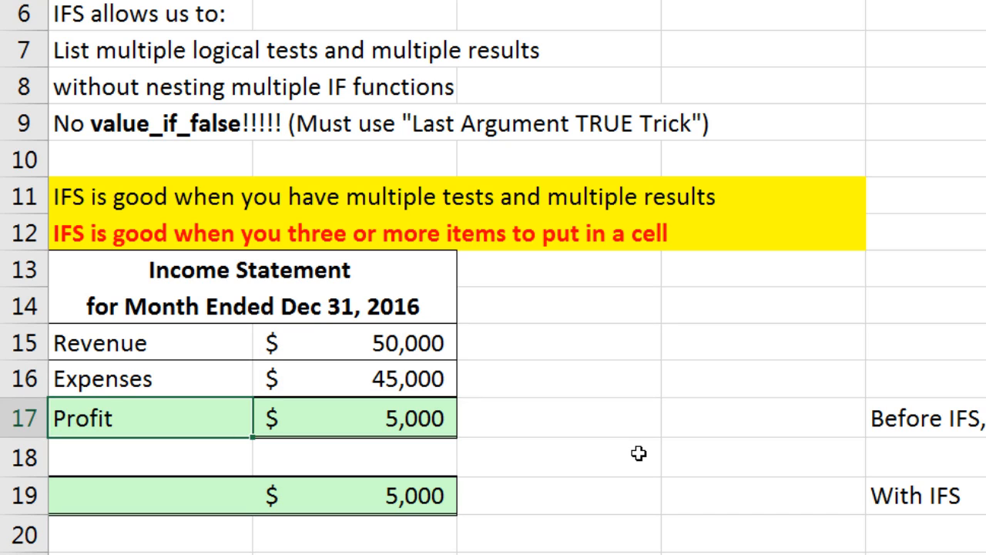
Test the A17 label by setting Revenue in B15 to 40,000 and check row 17
{"action": "left_click", "coordinate": [446, 343]}
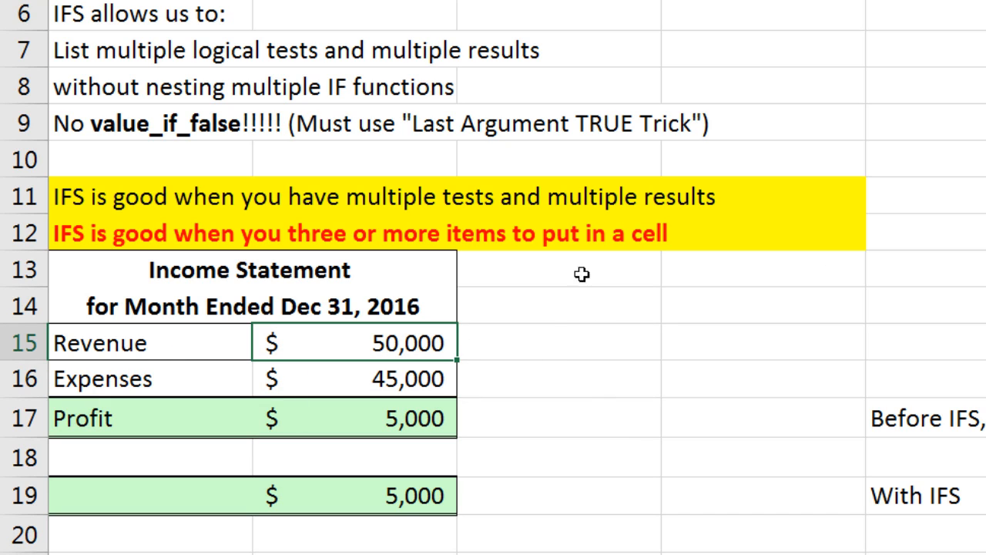
{"action": "type", "text": "40000"}
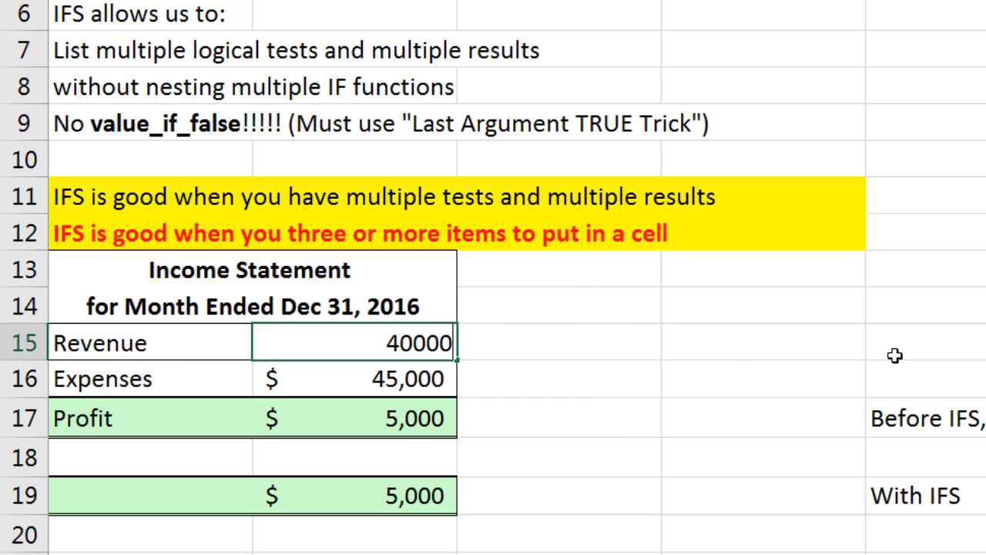
{"action": "key", "text": "ctrl+Return"}
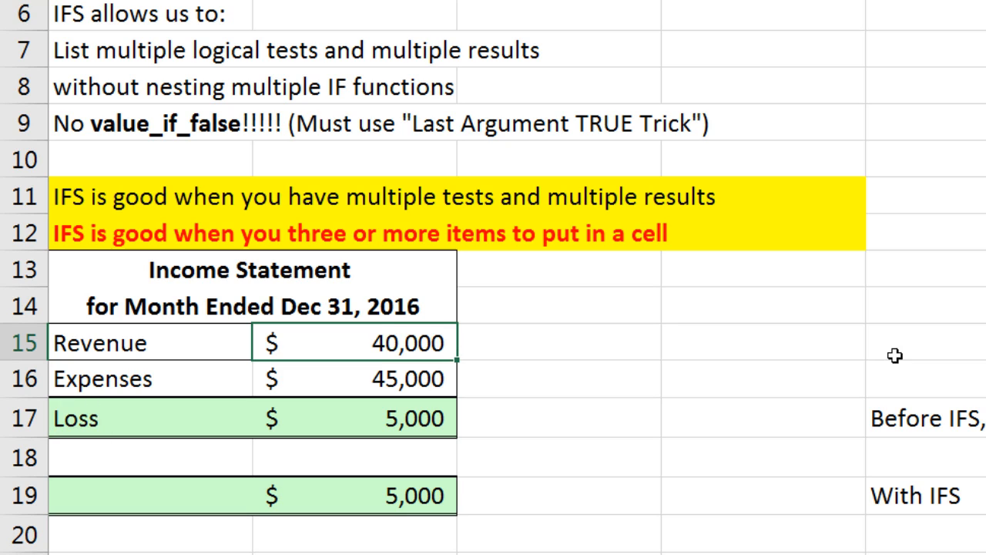
{"action": "left_click", "coordinate": [350, 422]}
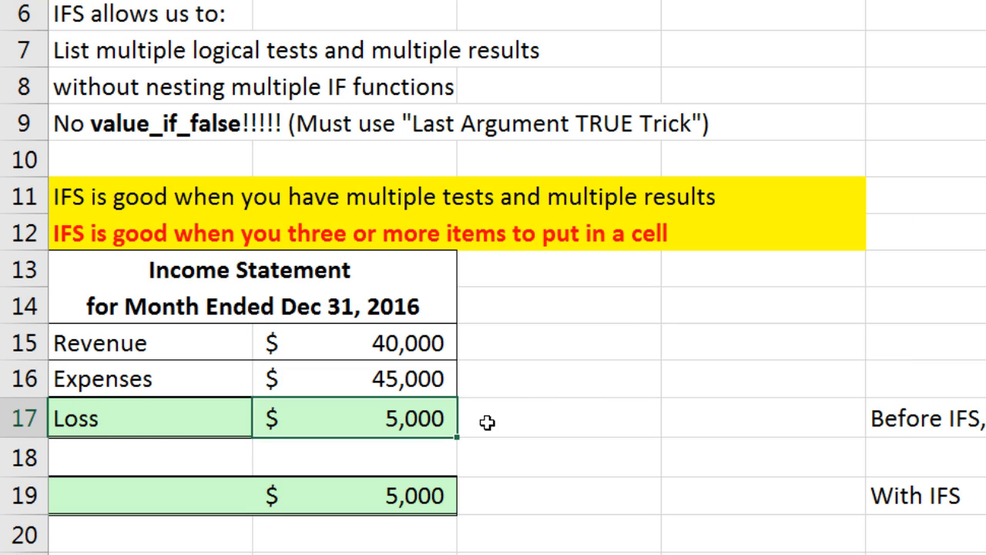
Test the A17 label with Revenue in B15 at 45,000 and restore it to 50,000
{"action": "left_click", "coordinate": [416, 345]}
{"action": "type", "text": "45,0"}
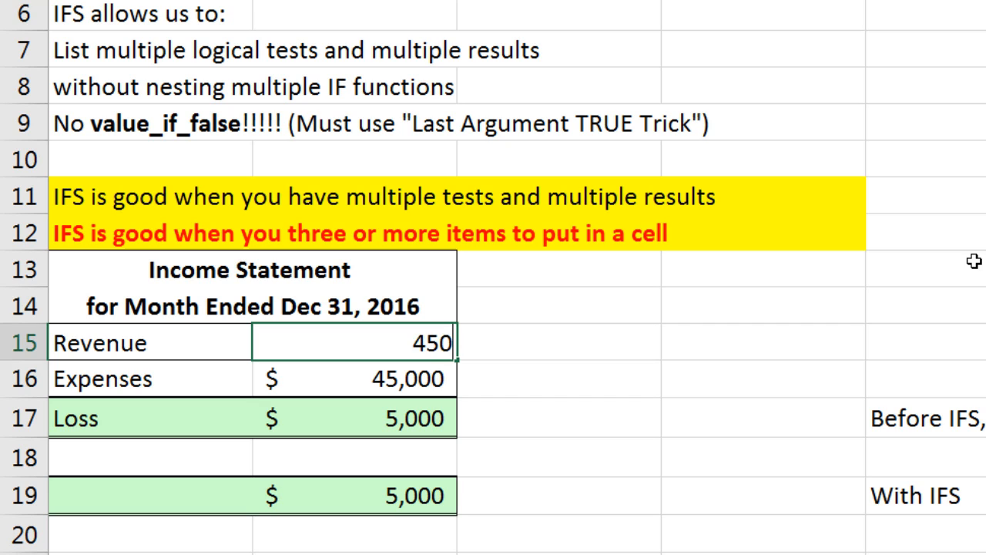
{"action": "type", "text": "00"}
{"action": "key", "text": "ctrl+Return"}
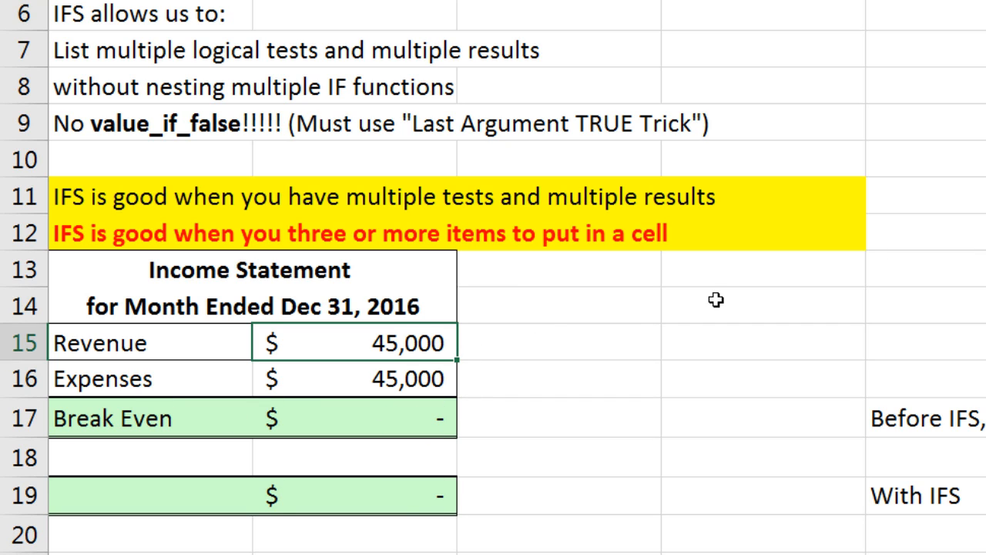
{"action": "type", "text": "50000"}
{"action": "key", "text": "ctrl+Return"}
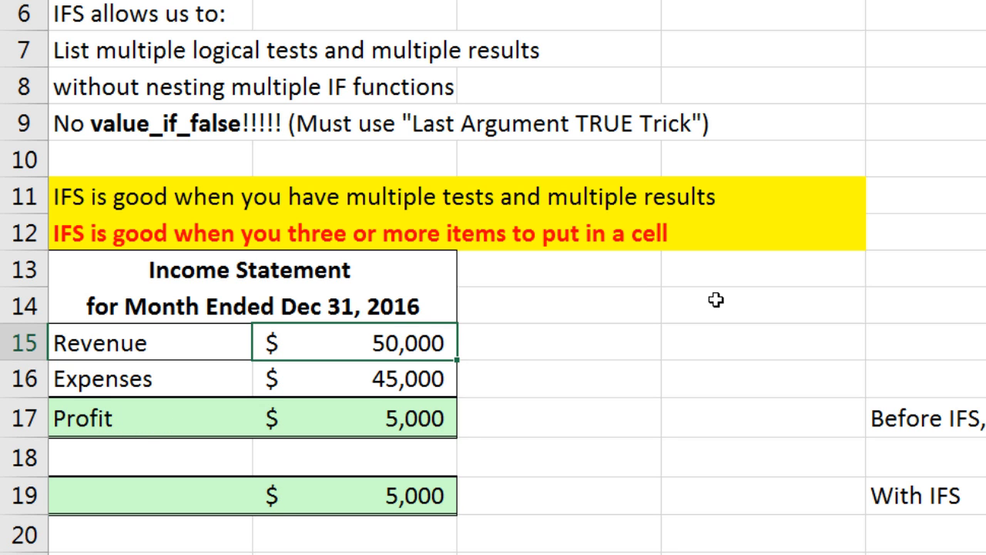
Start an IFS formula in A19 whose first logical test is B15>B16 and returns "Profit" when true
{"action": "left_click", "coordinate": [232, 496]}
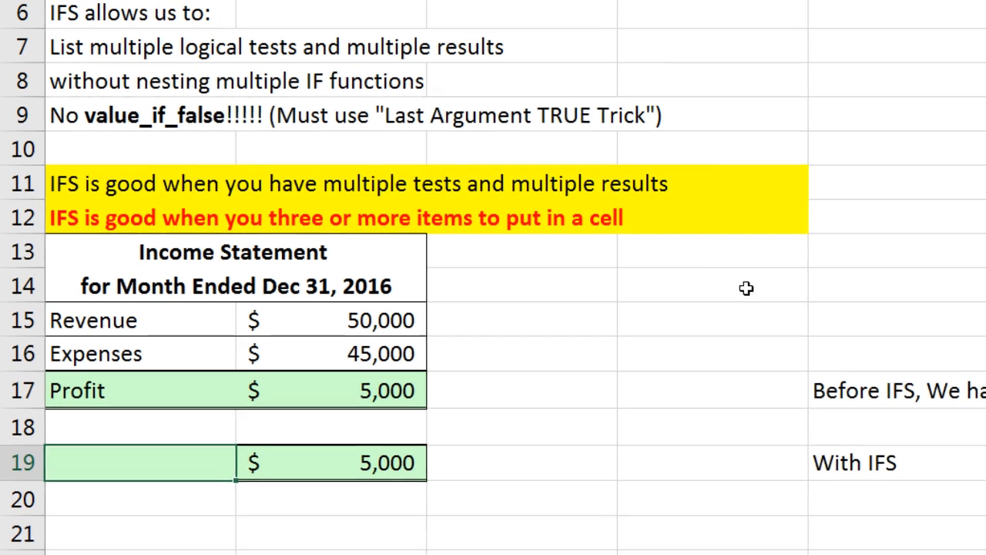
{"action": "type", "text": "=i"}
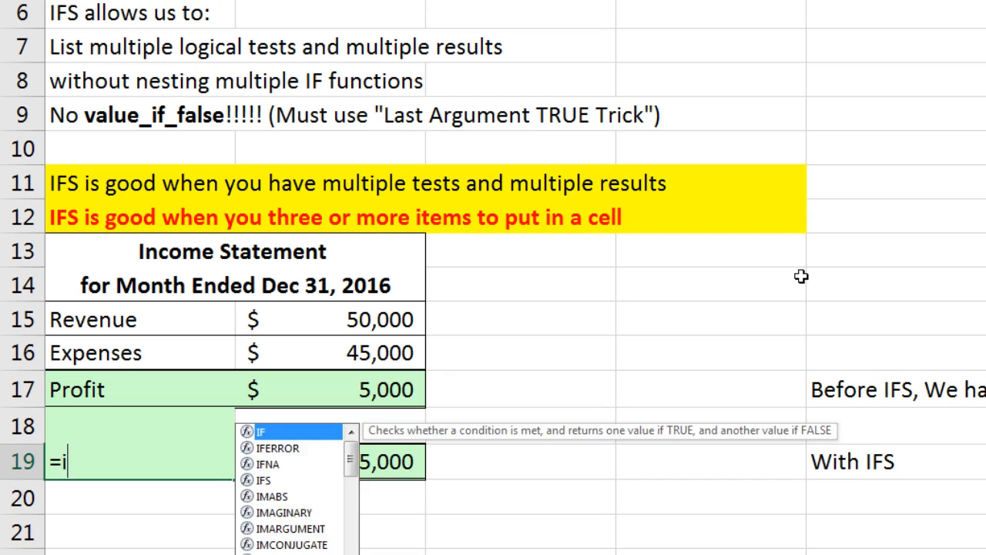
{"action": "type", "text": "fs"}
{"action": "key", "text": "Tab"}
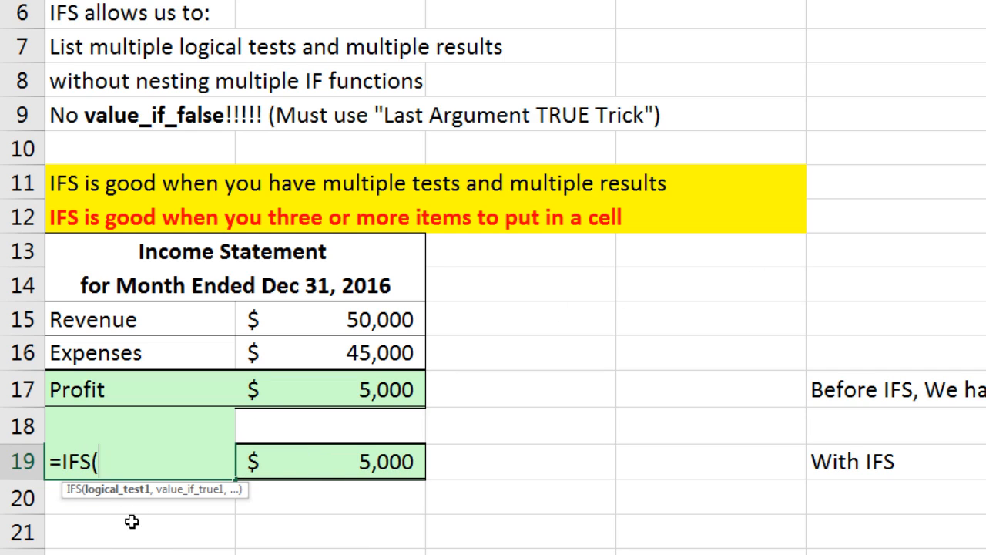
{"action": "left_click", "coordinate": [393, 317]}
{"action": "type", "text": ">"}
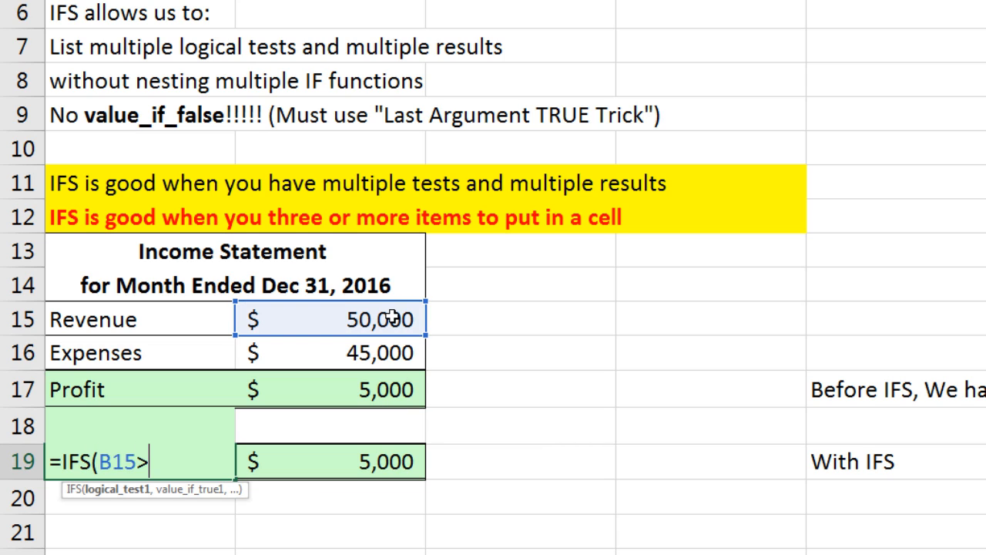
{"action": "left_click", "coordinate": [370, 354]}
{"action": "type", "text": ","}
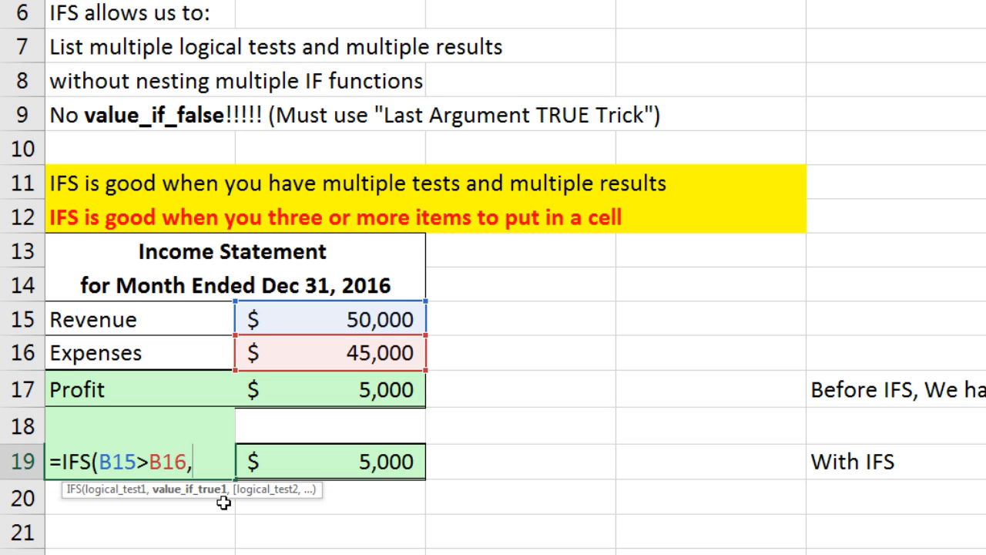
{"action": "type", "text": "\"Profit"}
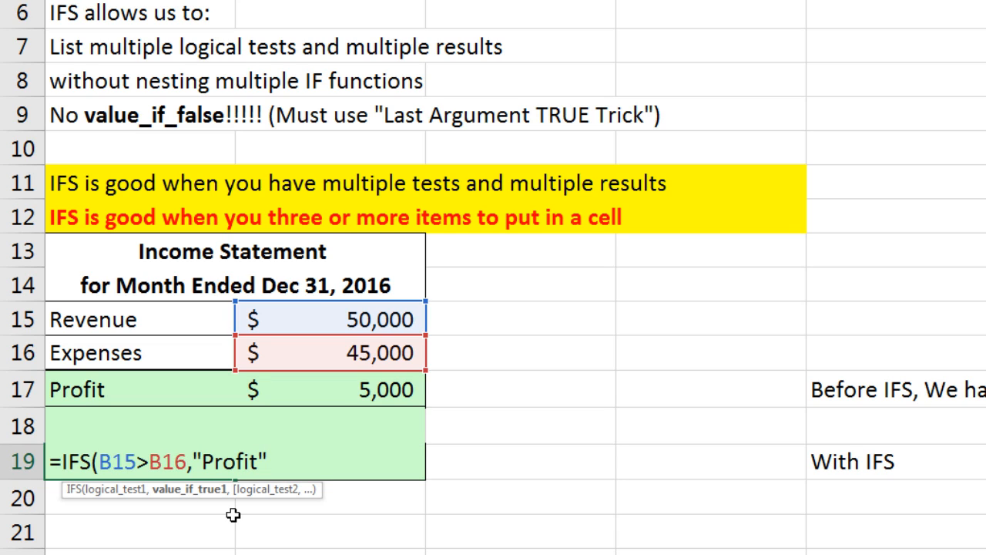
{"action": "type", "text": "\""}
{"action": "left_click", "coordinate": [118, 493]}
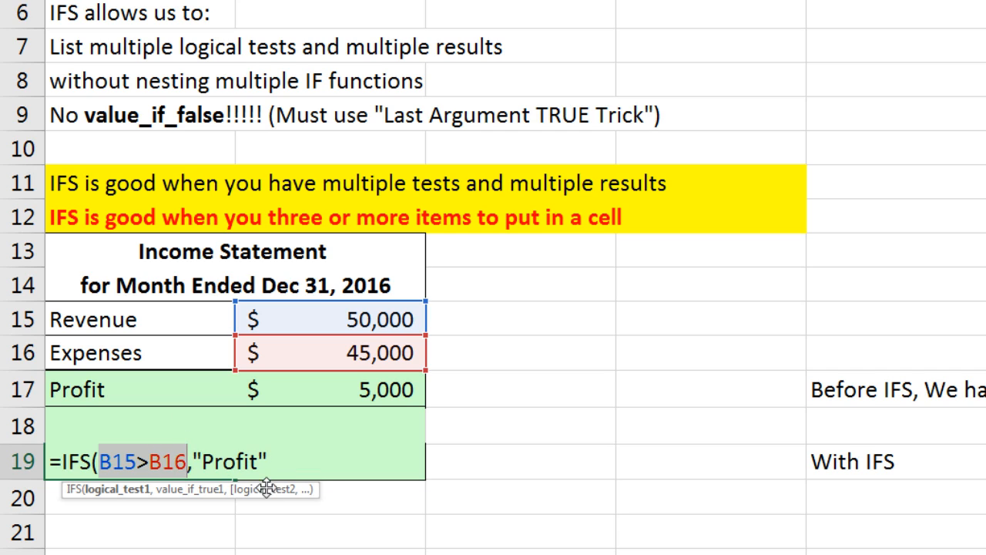
{"action": "left_click", "coordinate": [276, 460]}
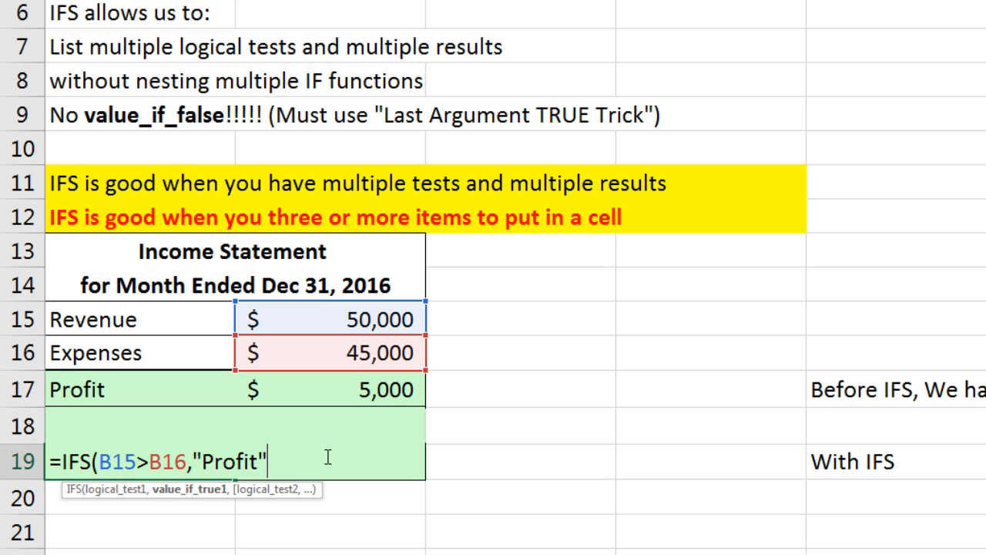
Add B15<B16 as the second logical test of the A19 IFS formula, returning "Loss" when true
{"action": "type", "text": ","}
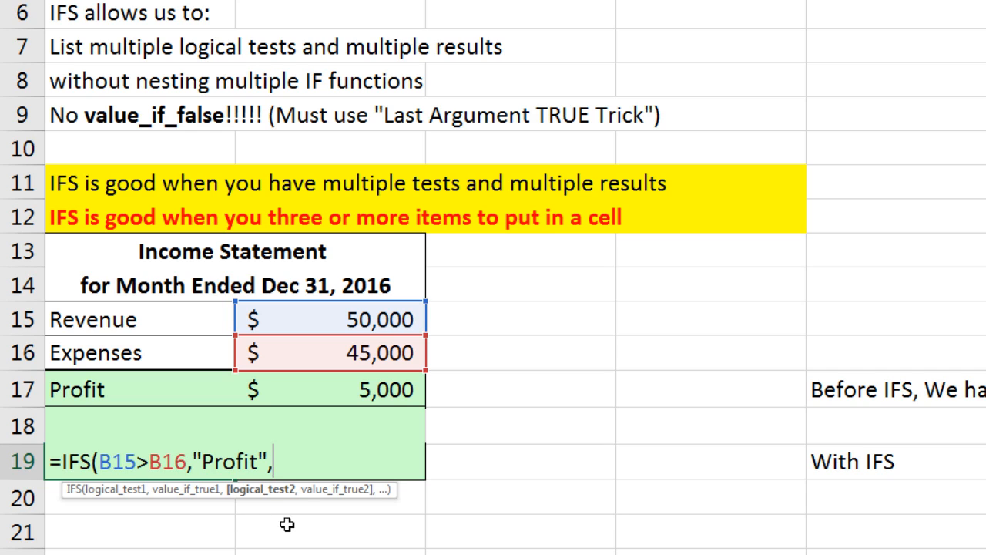
{"action": "left_click", "coordinate": [375, 318]}
{"action": "type", "text": "<"}
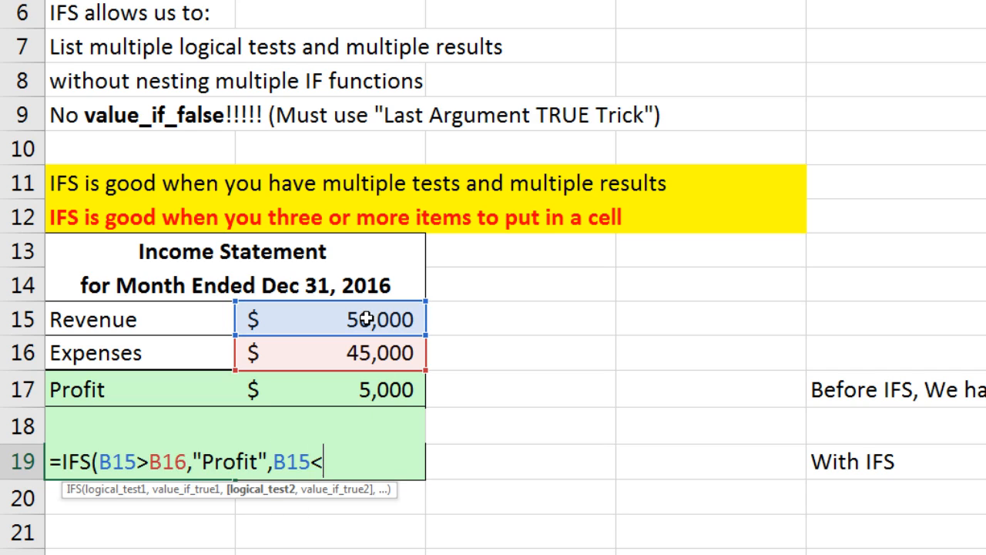
{"action": "left_click", "coordinate": [393, 356]}
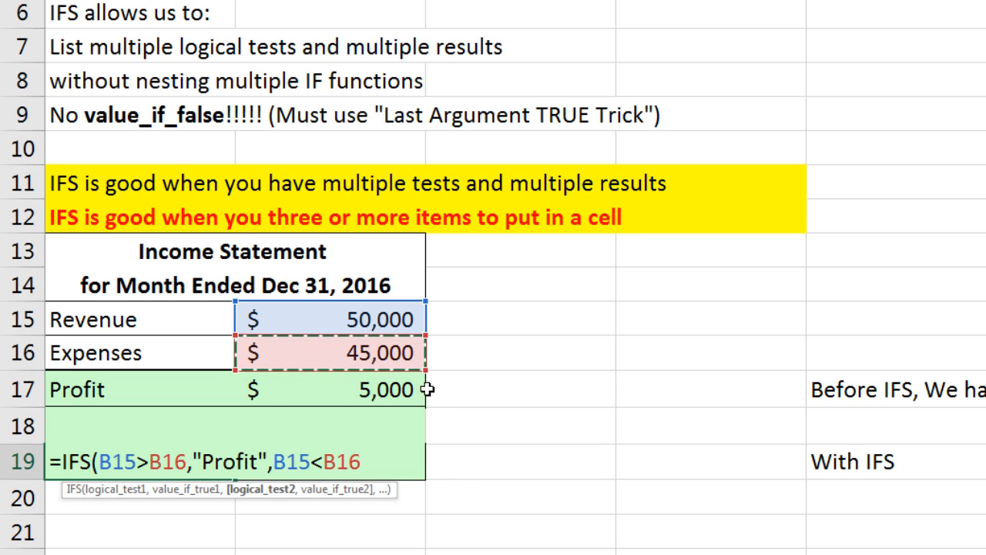
{"action": "type", "text": ","}
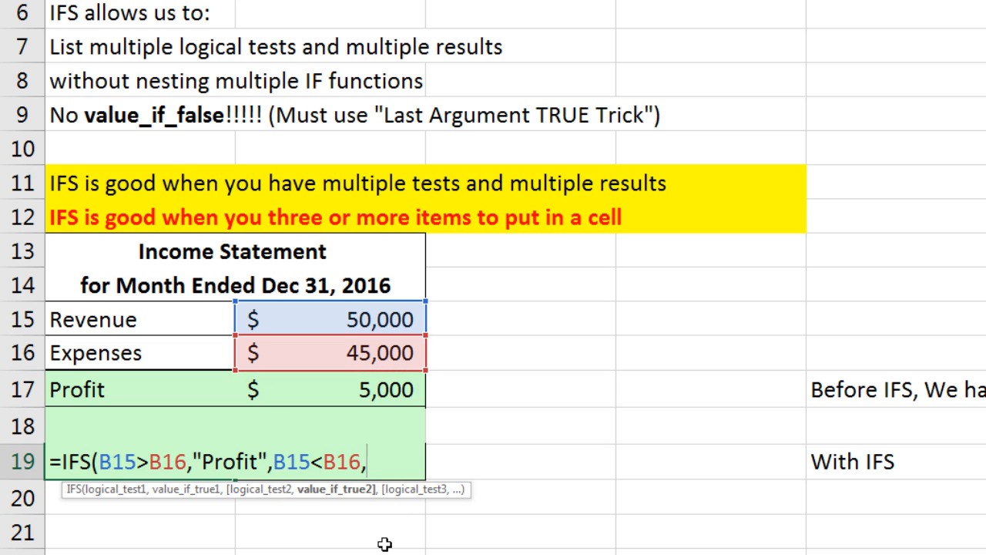
{"action": "type", "text": "\"Loss"}
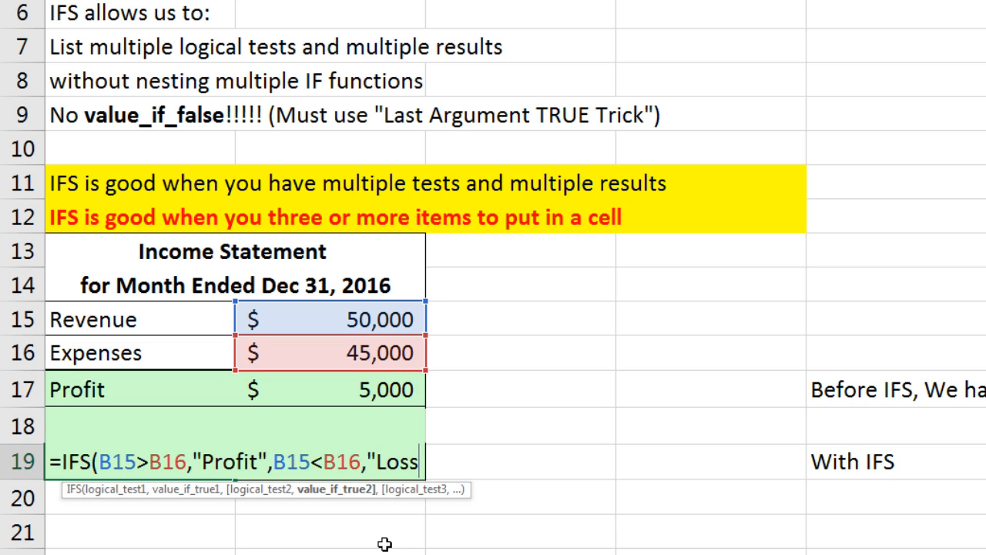
{"action": "type", "text": "\","}
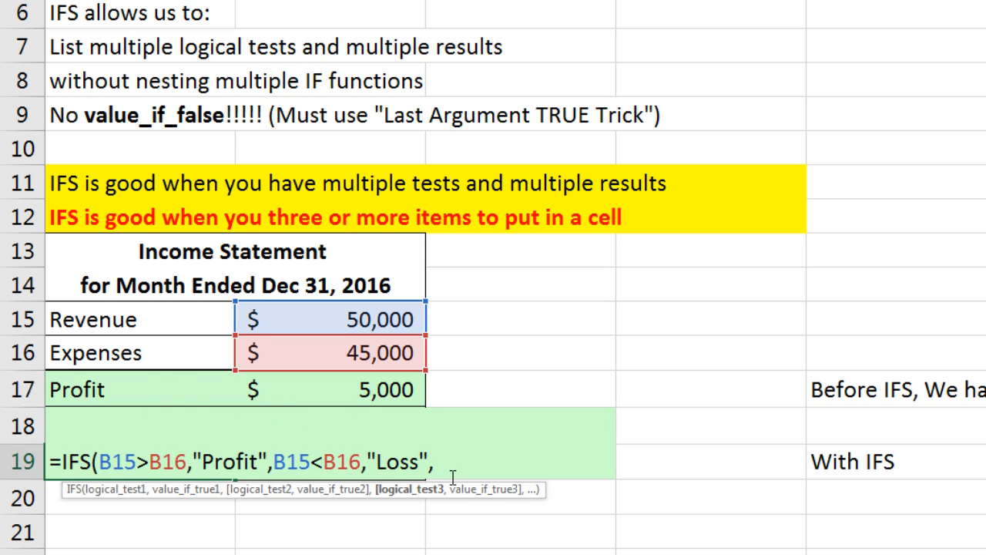
Add B15=B16 as the third logical test in A19, returning "Break Even", and close and enter the formula
{"action": "left_click", "coordinate": [362, 312]}
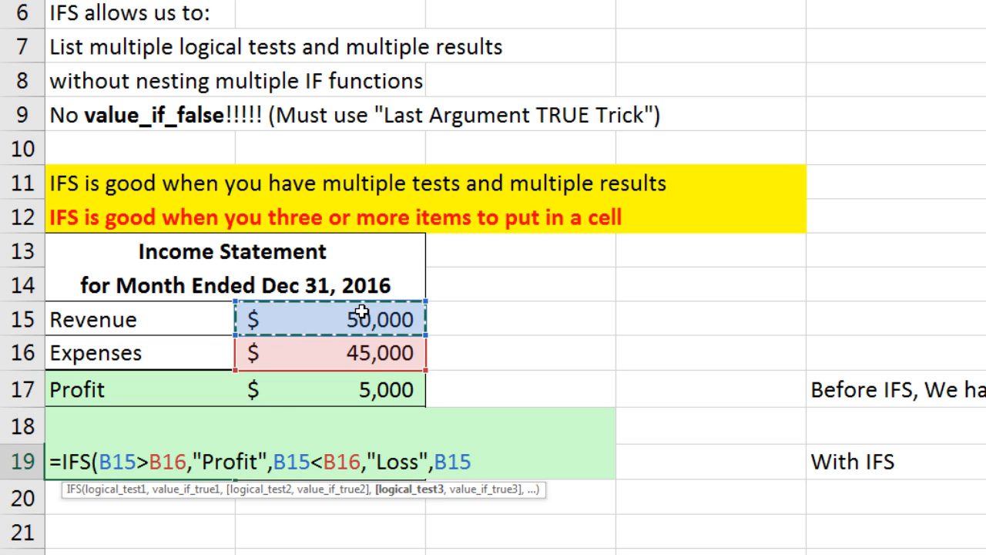
{"action": "type", "text": "="}
{"action": "left_click", "coordinate": [360, 351]}
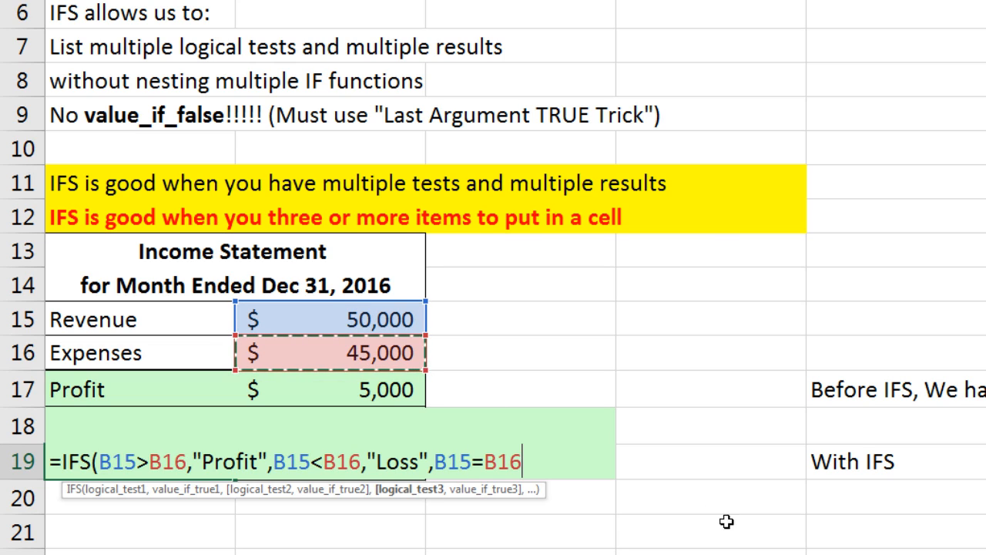
{"action": "type", "text": ","}
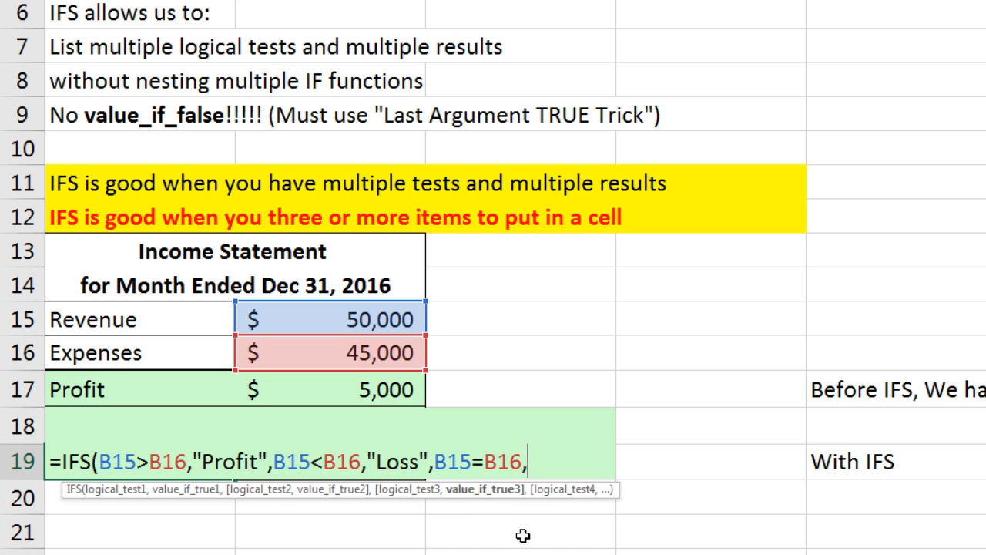
{"action": "type", "text": "\"Break Even"}
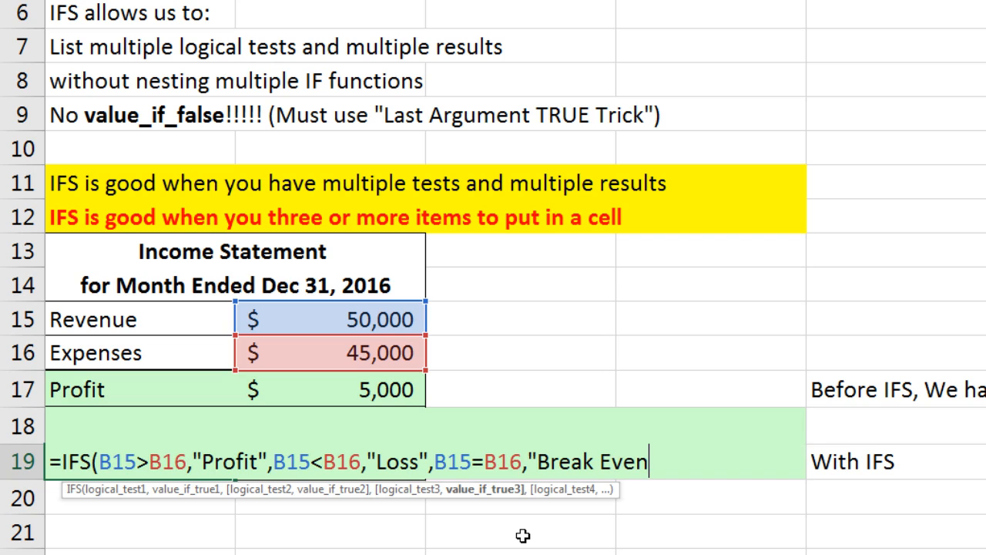
{"action": "type", "text": "\")"}
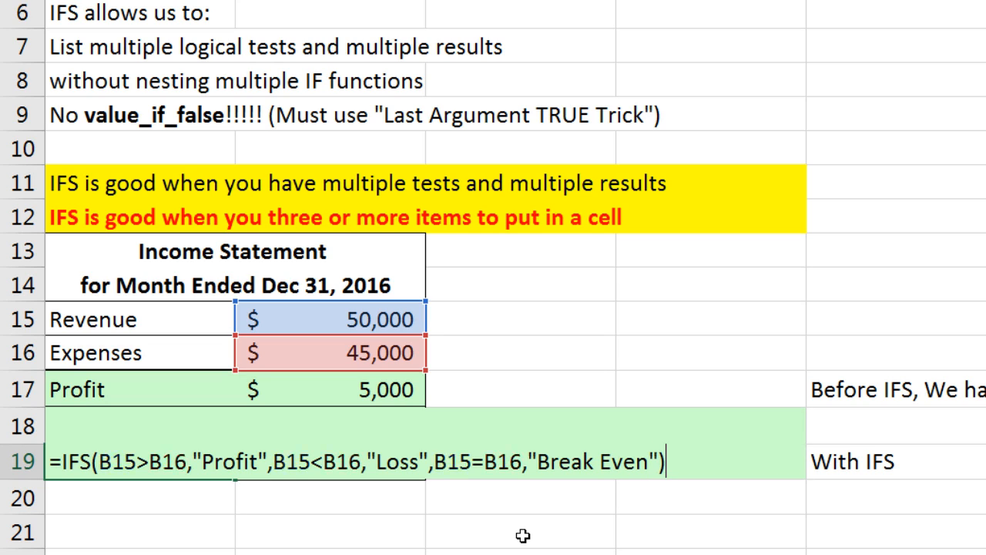
{"action": "key", "text": "ctrl+Return"}
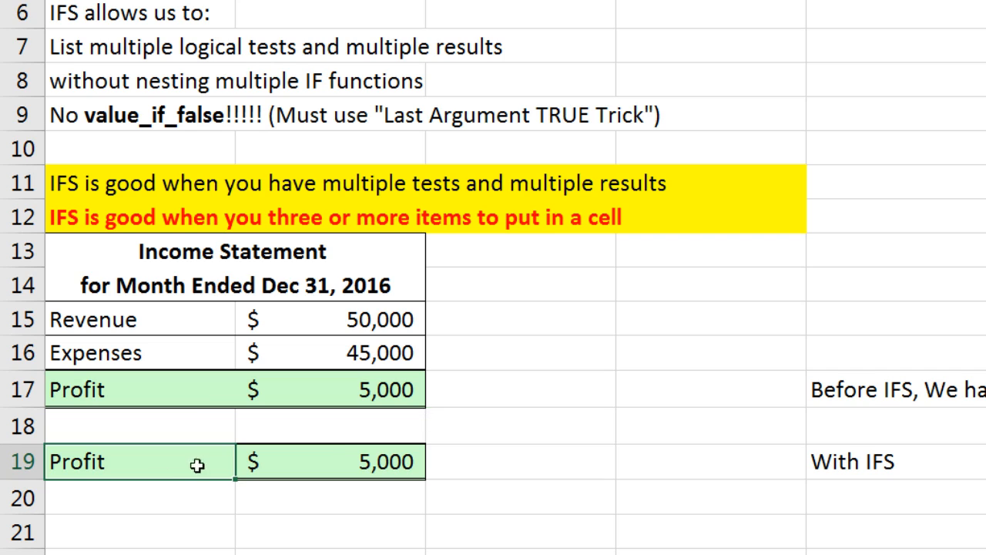
Test the A19 label with Revenue in B15 at 40,000 and 45,000, and restore it to 50,000
{"action": "left_click", "coordinate": [354, 327]}
{"action": "type", "text": "40000"}
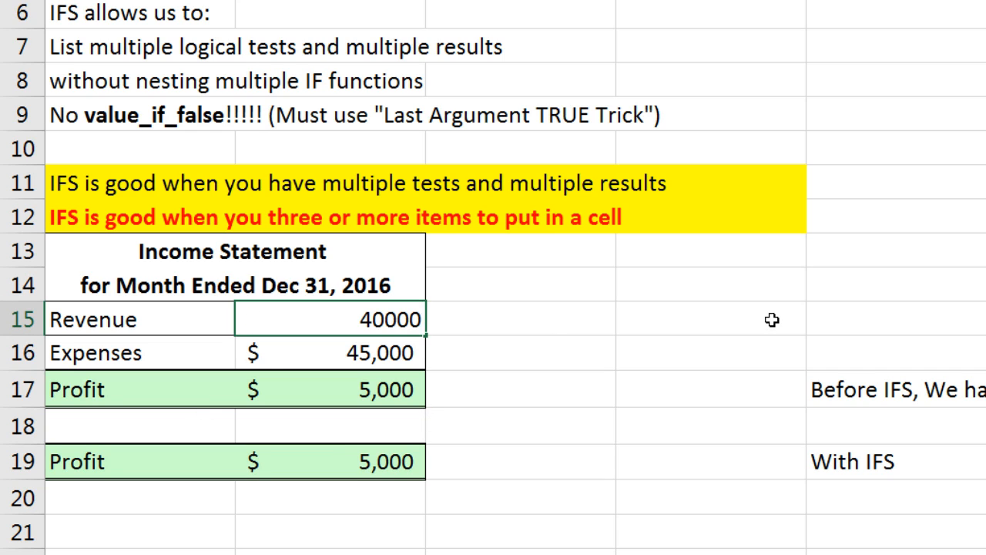
{"action": "key", "text": "ctrl+Return"}
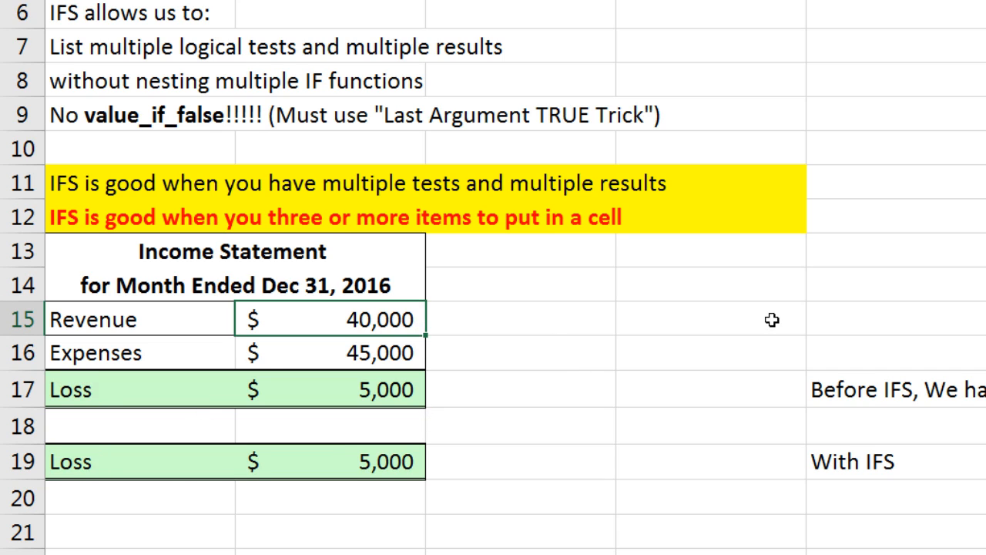
{"action": "type", "text": "45000"}
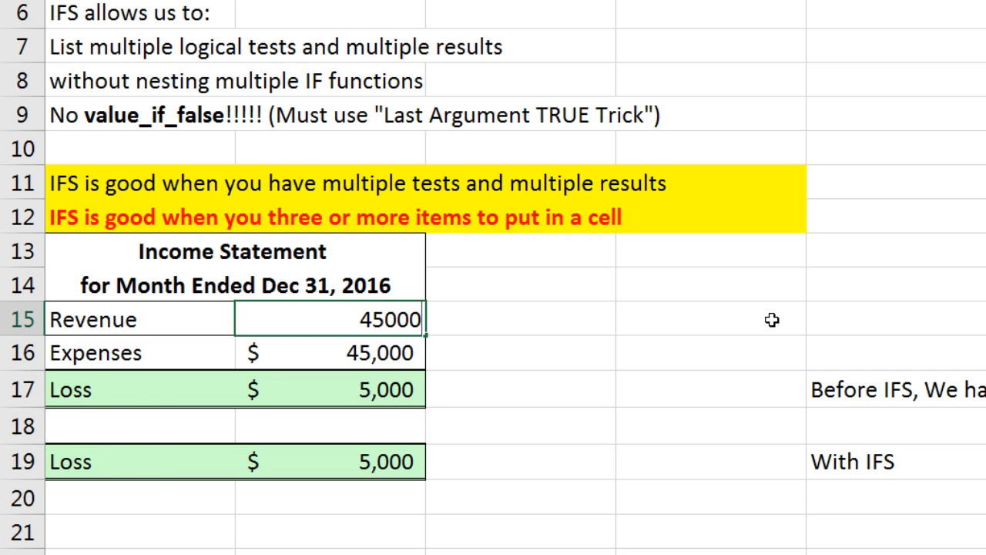
{"action": "key", "text": "ctrl+Return"}
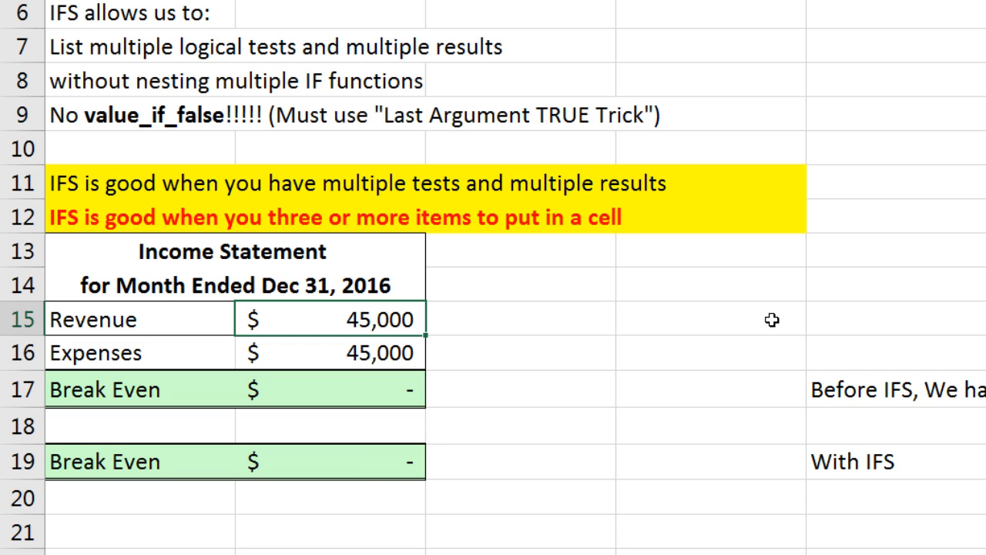
{"action": "type", "text": "50000"}
{"action": "key", "text": "ctrl+Return"}
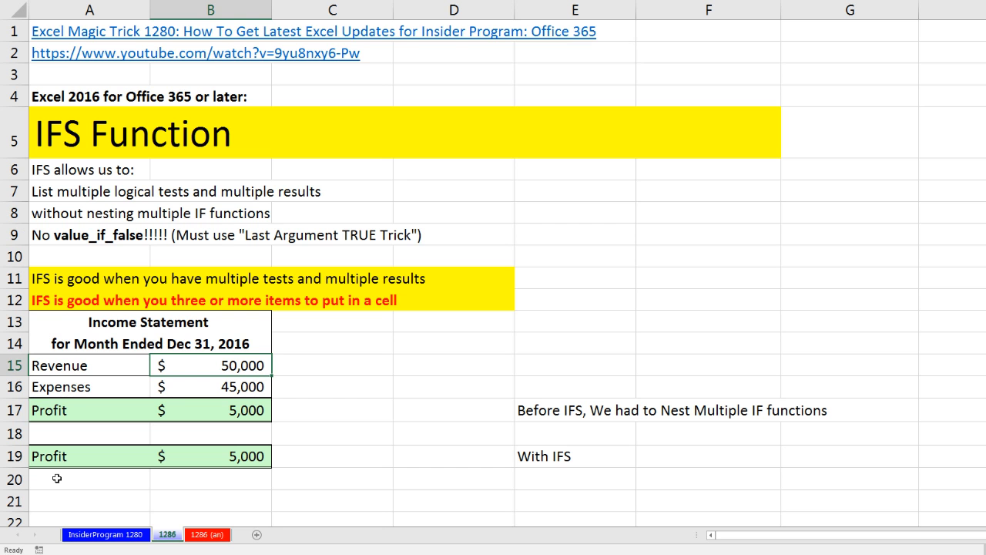
Examine the commission table in E27:G31, comparing each sales threshold and commission rate with its category limits
{"action": "left_click", "coordinate": [57, 478]}
{"action": "scroll", "coordinate": [58, 478], "scroll_direction": "down", "scroll_amount": 5}
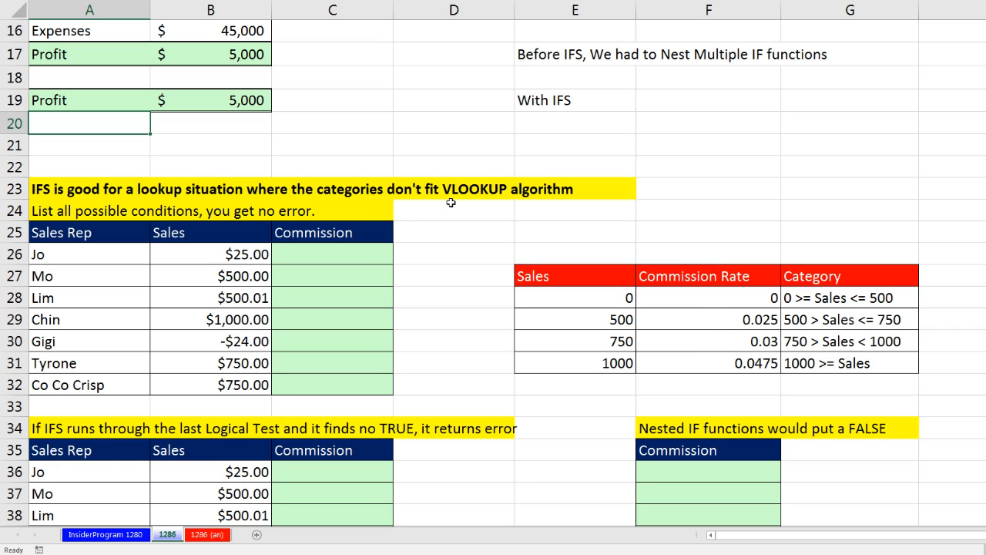
{"action": "left_click", "coordinate": [301, 256]}
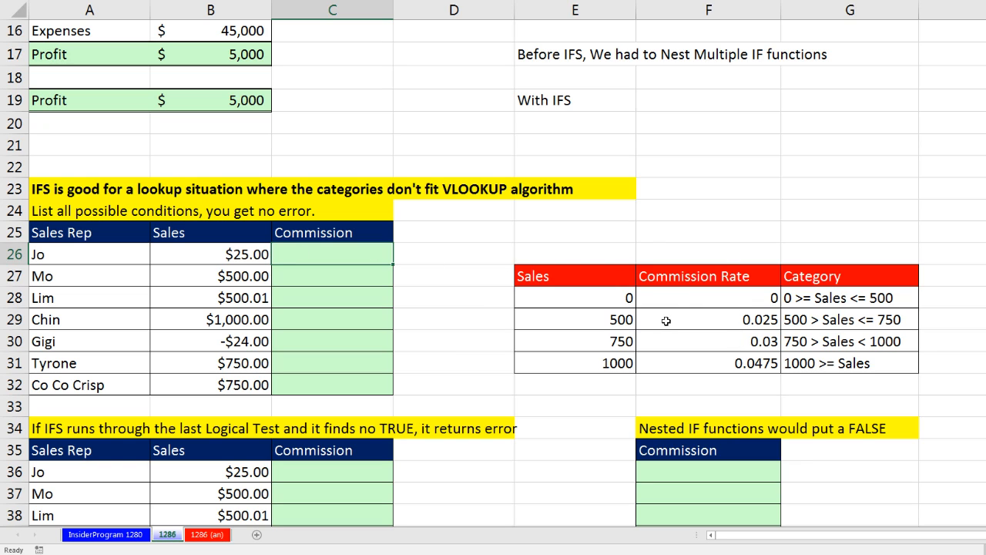
{"action": "left_click", "coordinate": [704, 295]}
{"action": "left_click", "coordinate": [711, 321]}
{"action": "left_click", "coordinate": [713, 339]}
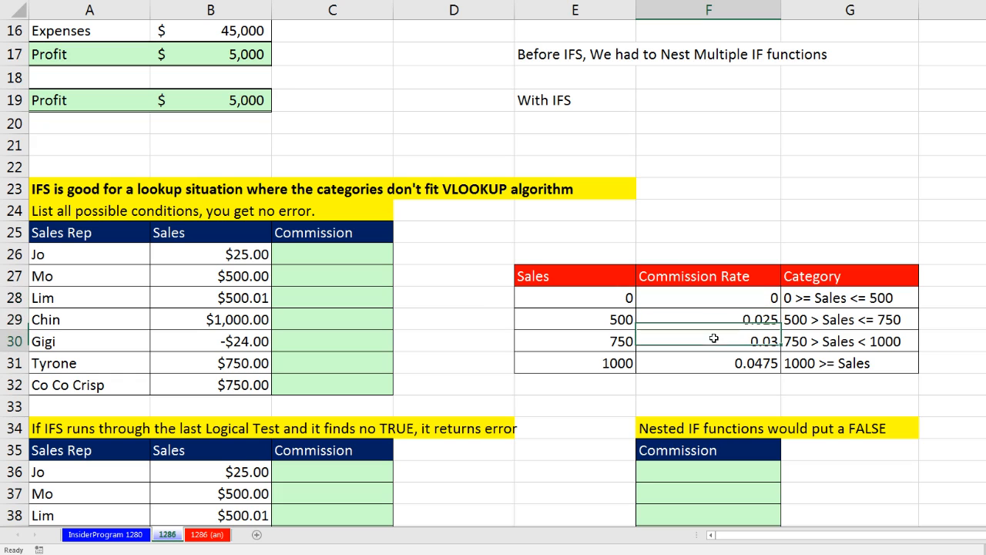
{"action": "left_click", "coordinate": [719, 366]}
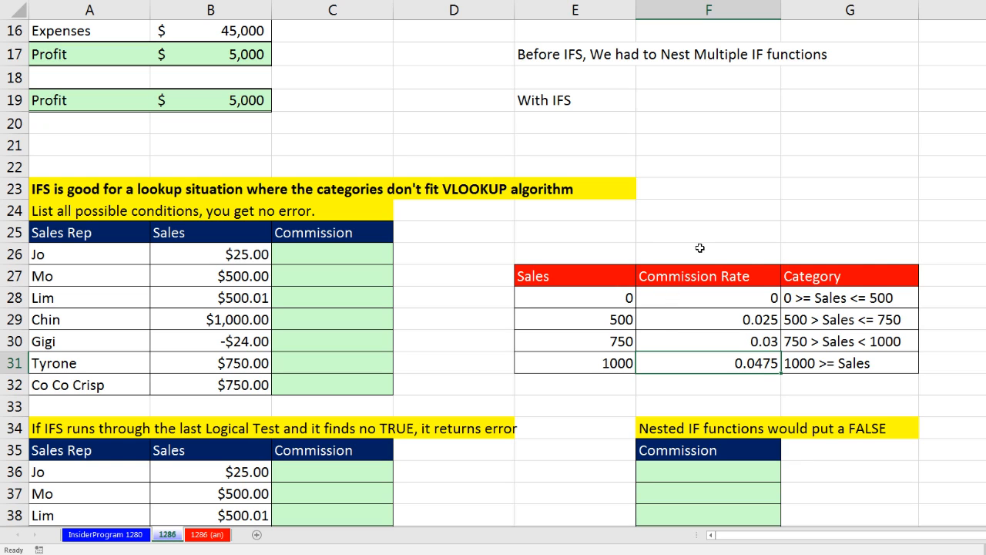
{"action": "left_click", "coordinate": [606, 305]}
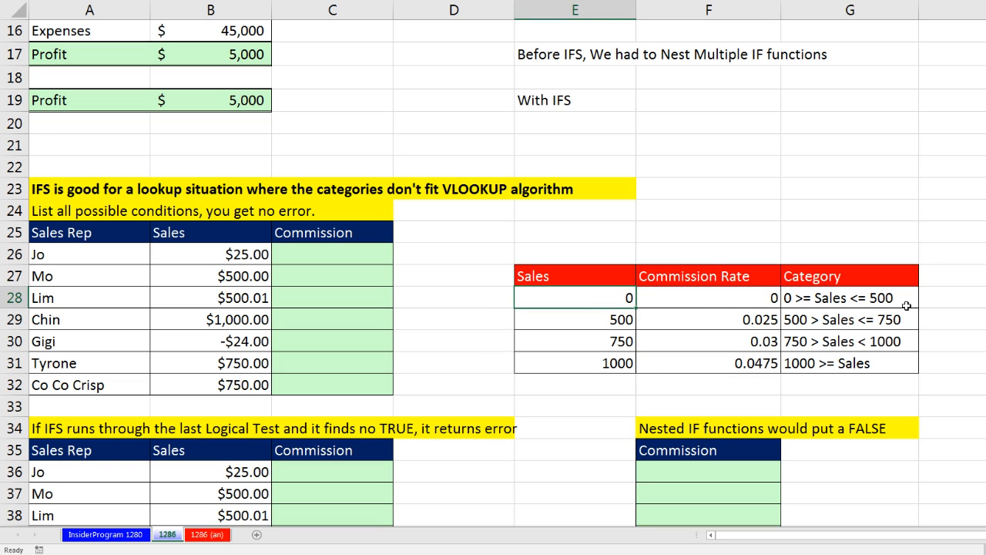
{"action": "left_click", "coordinate": [735, 297]}
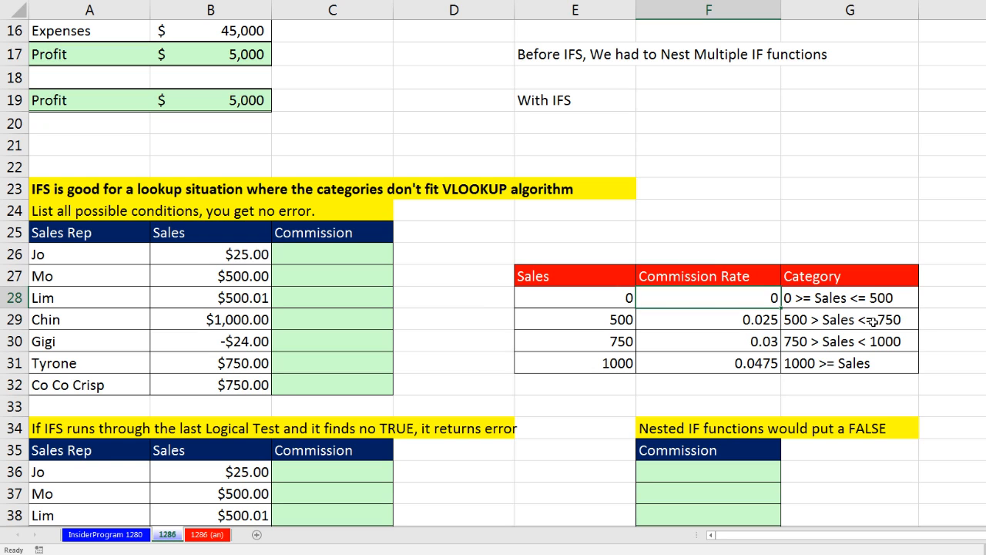
{"action": "left_click", "coordinate": [765, 322]}
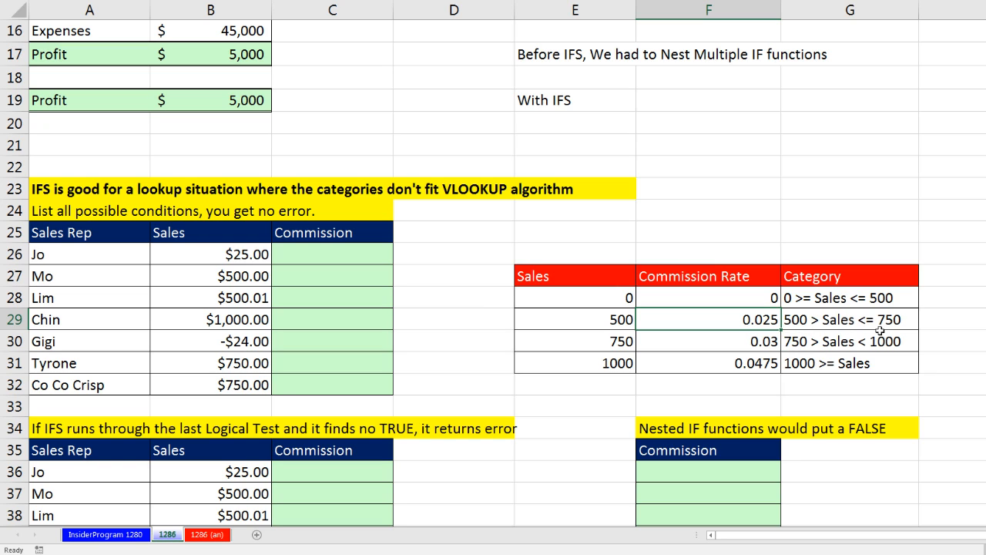
{"action": "left_click", "coordinate": [760, 365]}
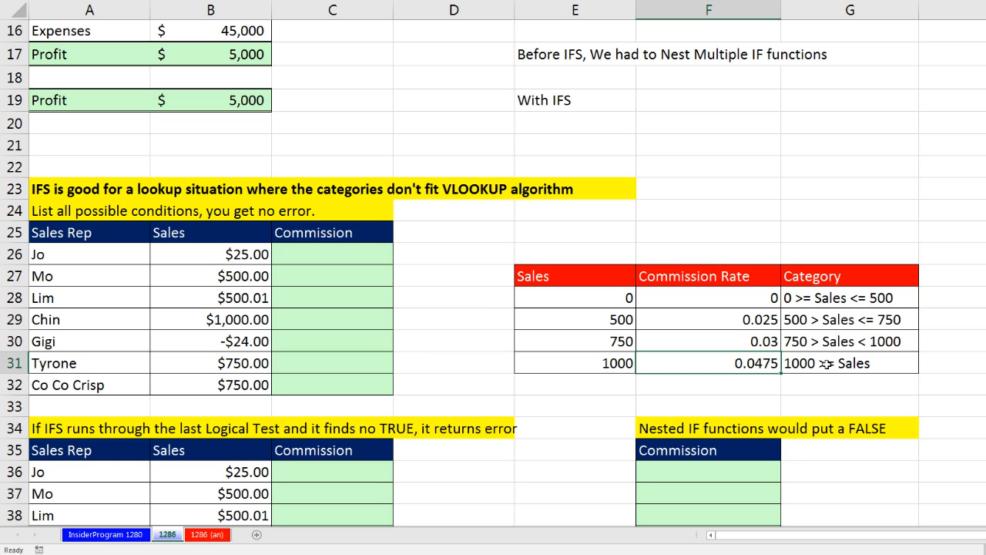
Start an IFS formula in C26 with B26>=$E$31 as the first logical test, returning the rate in $F$31
{"action": "left_click", "coordinate": [350, 253]}
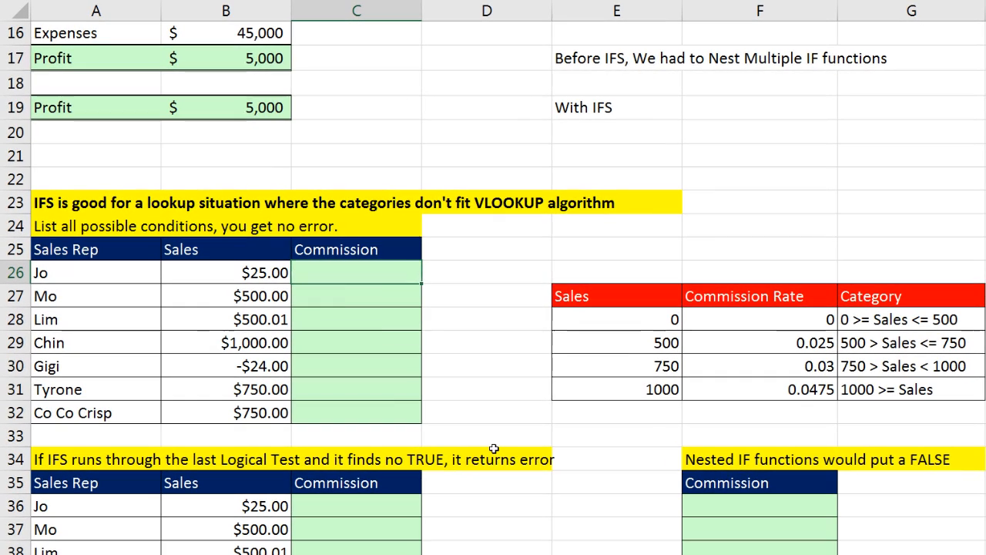
{"action": "type", "text": "=IFS("}
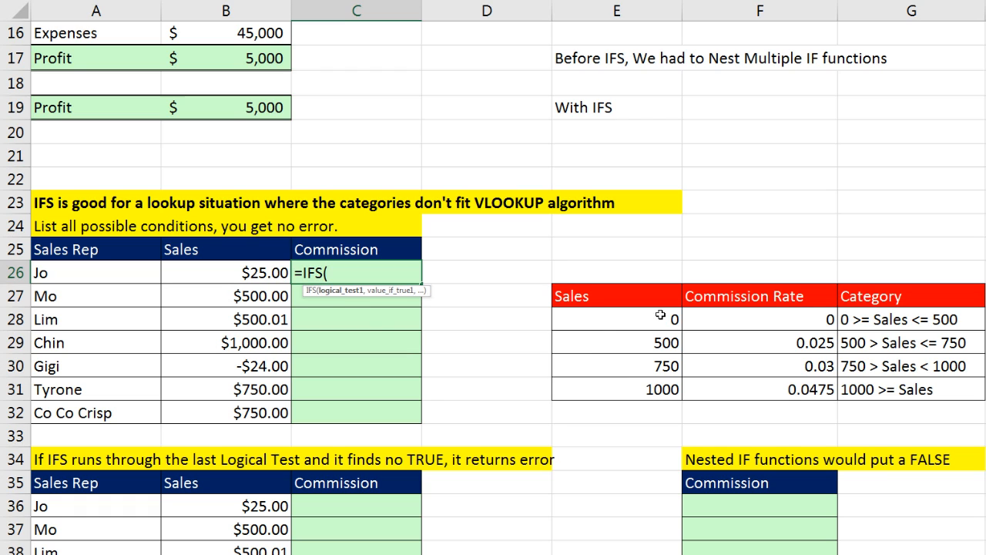
{"action": "left_click", "coordinate": [262, 275]}
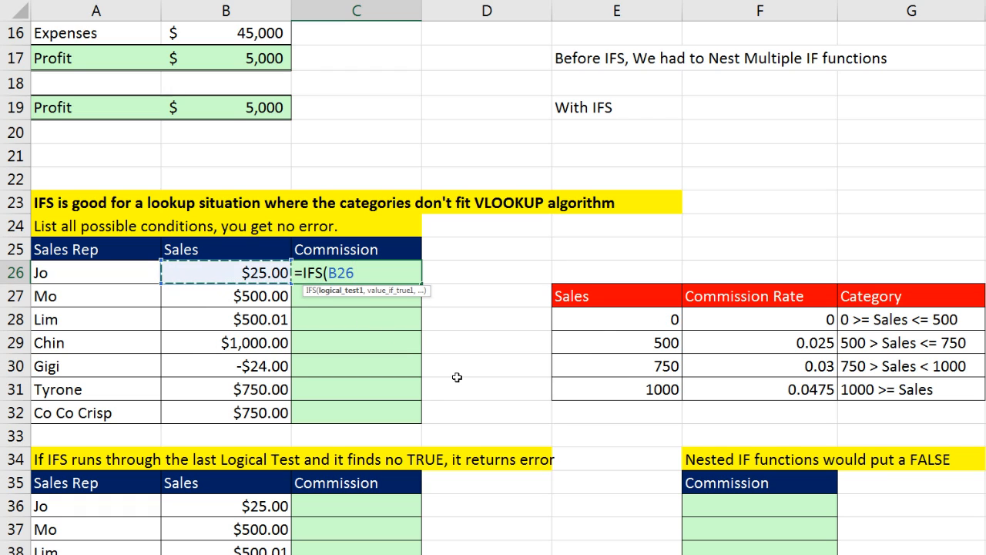
{"action": "type", "text": ">="}
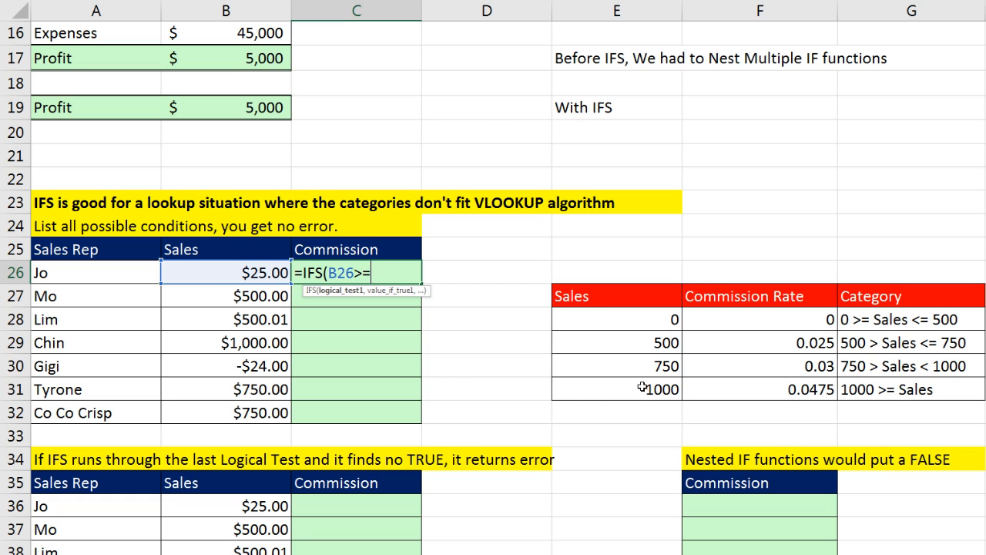
{"action": "left_click", "coordinate": [643, 387]}
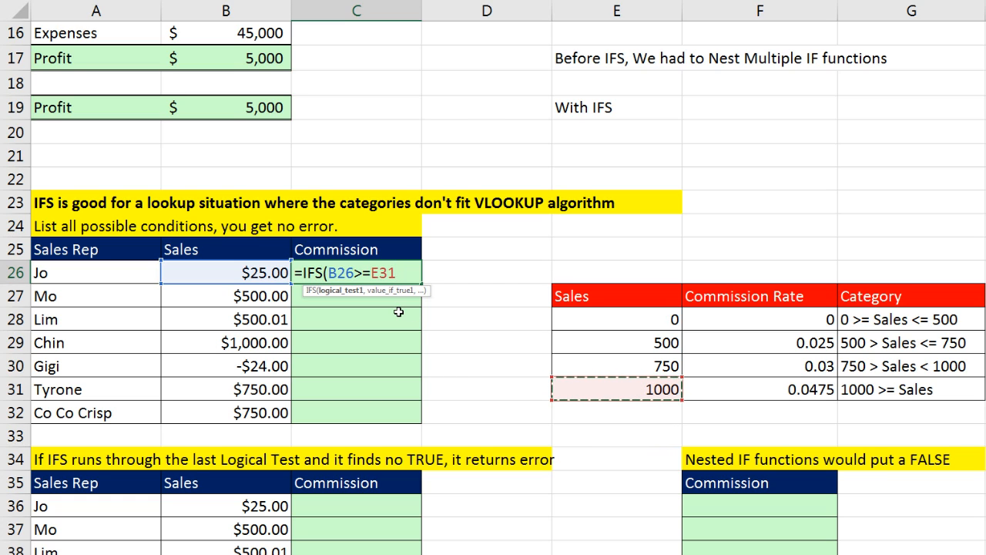
{"action": "key", "text": "F4"}
{"action": "type", "text": ","}
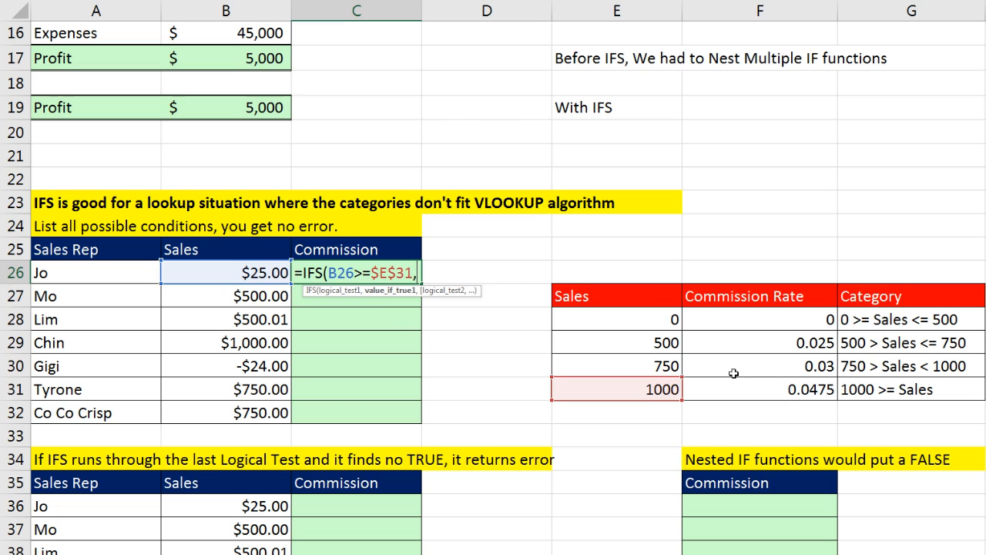
{"action": "left_click", "coordinate": [790, 388]}
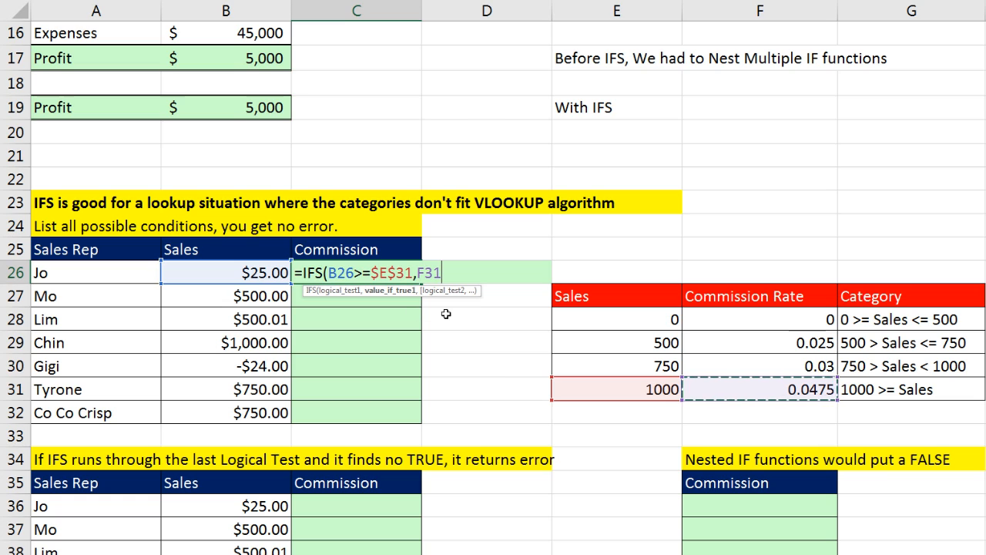
{"action": "key", "text": "F4"}
{"action": "type", "text": ","}
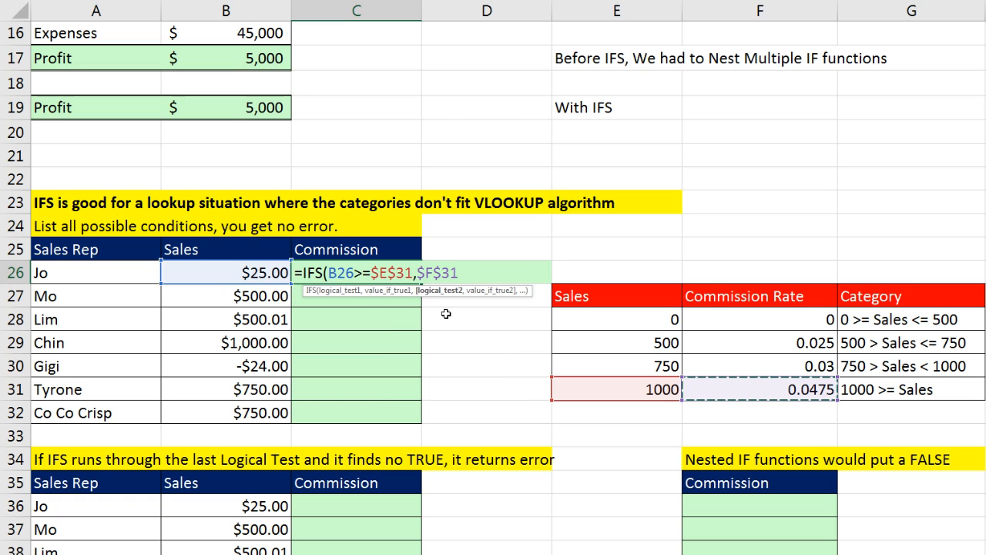
Add B26>$E$30 as the second logical test of the C26 IFS formula, returning $F$30 when true
{"action": "left_click", "coordinate": [266, 278]}
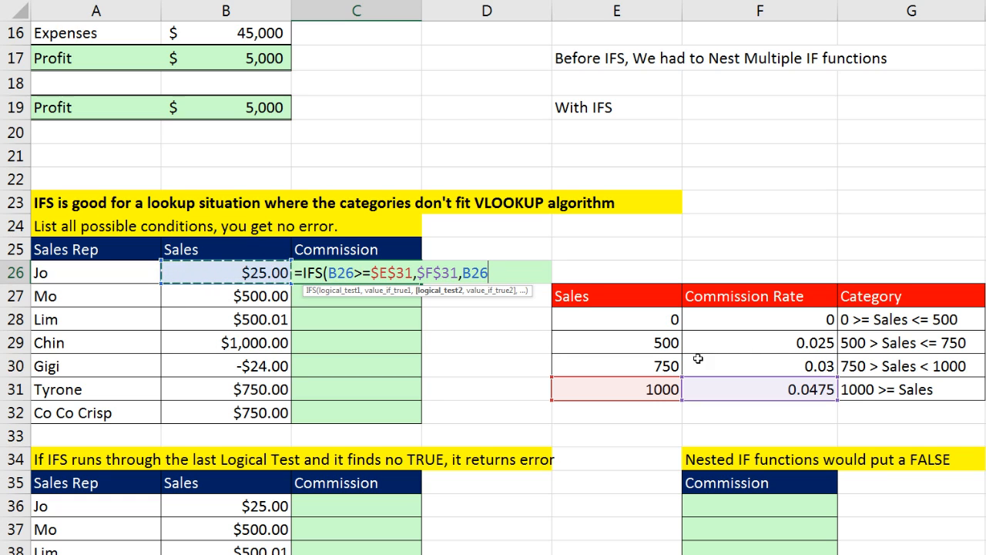
{"action": "left_click", "coordinate": [486, 277]}
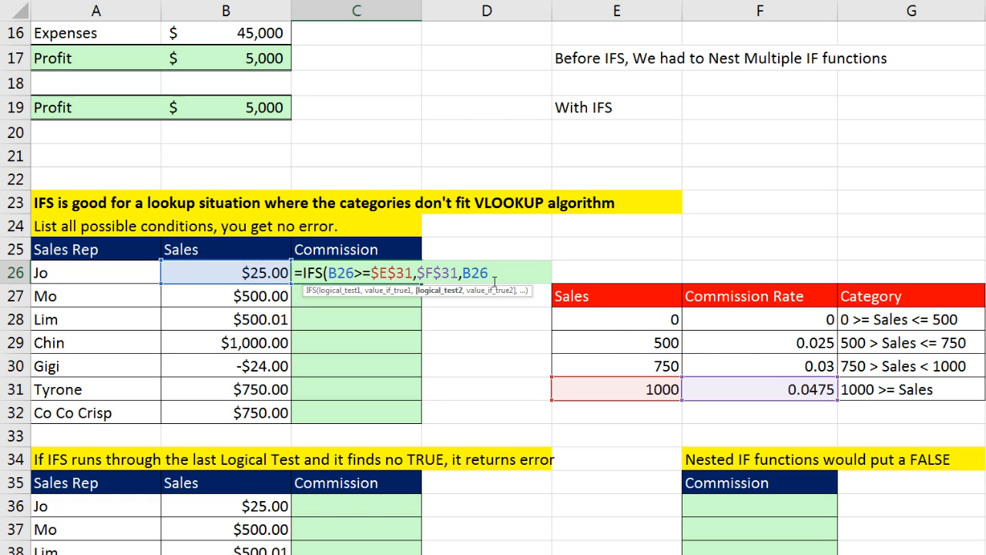
{"action": "type", "text": ">"}
{"action": "left_click", "coordinate": [639, 369]}
{"action": "key", "text": "F4"}
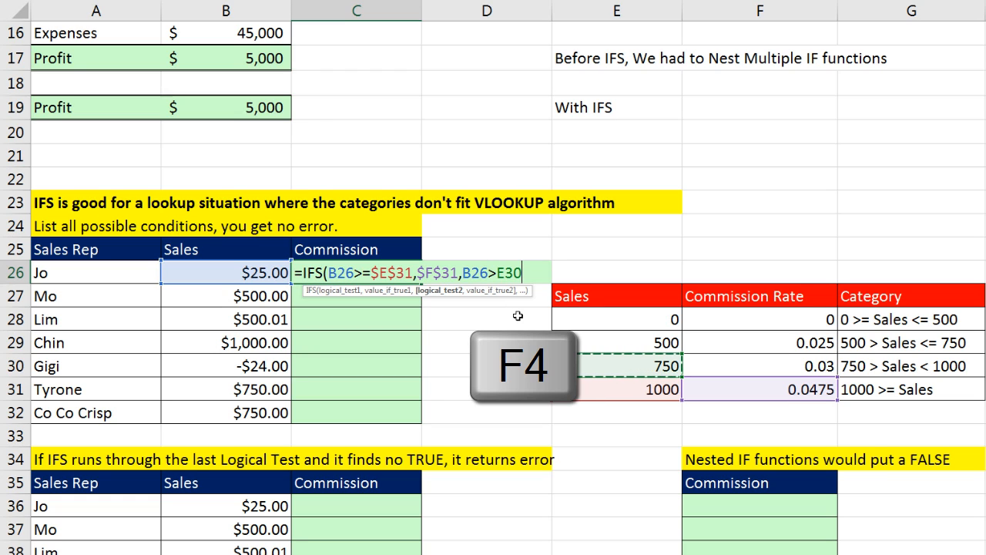
{"action": "type", "text": ","}
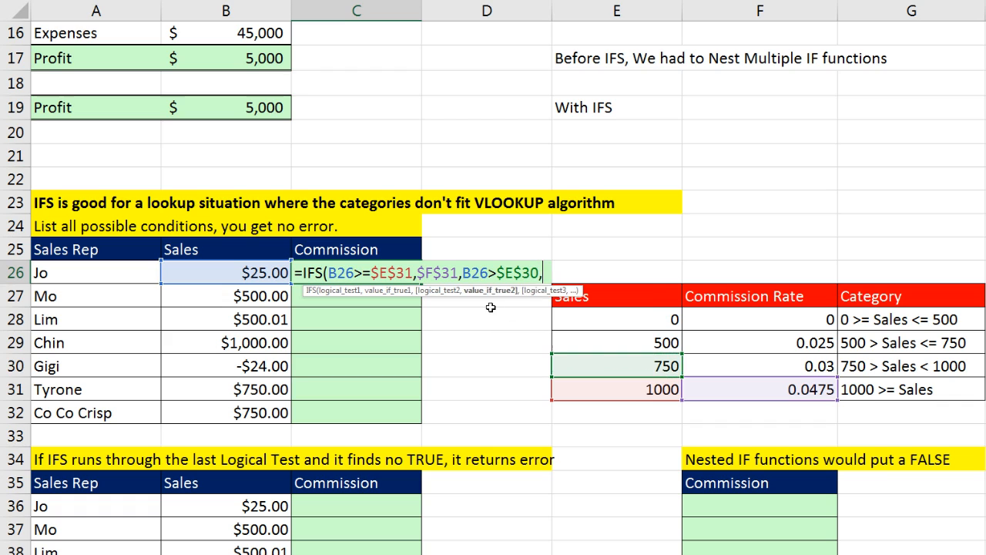
{"action": "left_click", "coordinate": [765, 368]}
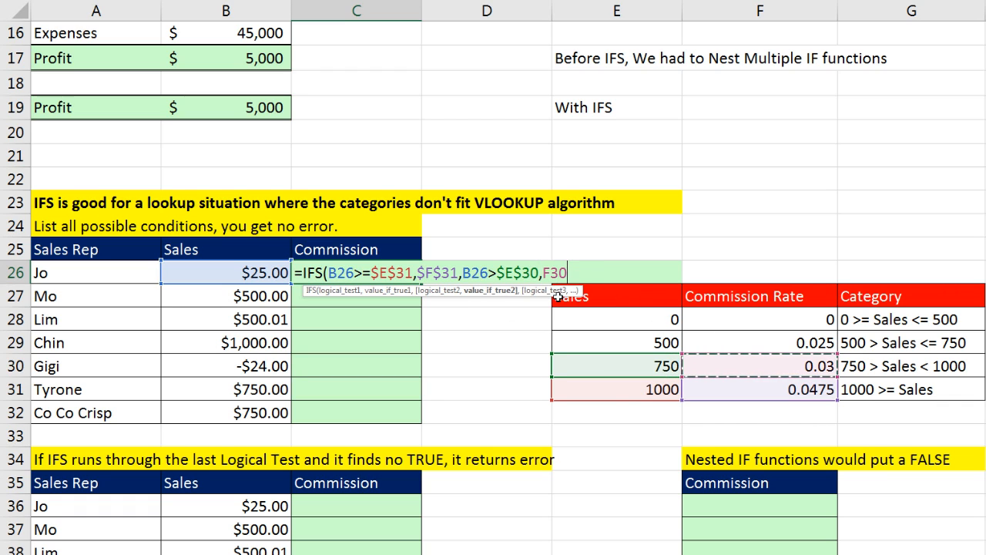
{"action": "key", "text": "F4"}
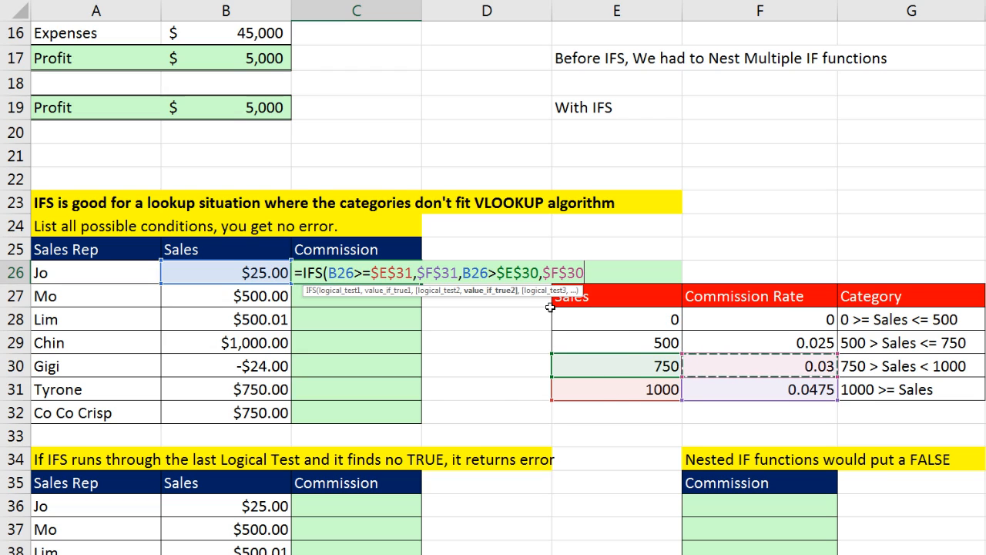
{"action": "type", "text": ","}
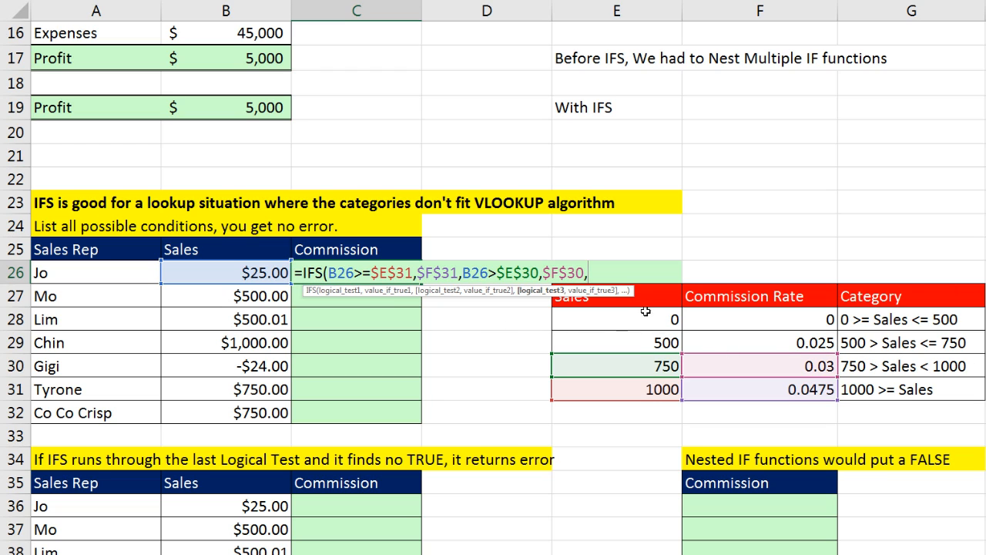
Add B26>$E$29 as the third logical test in C26, returning $F$29 when true
{"action": "left_click", "coordinate": [267, 271]}
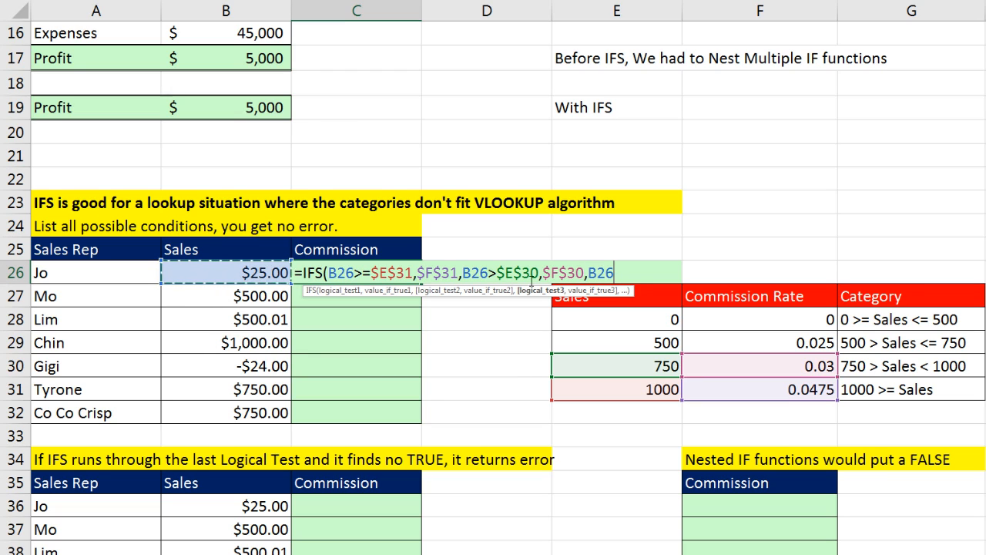
{"action": "type", "text": ">"}
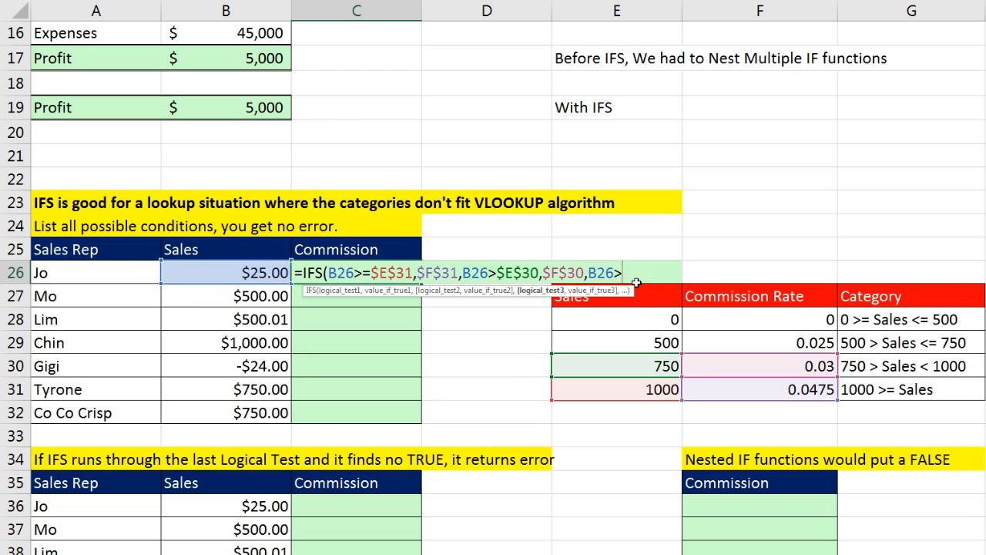
{"action": "left_click", "coordinate": [667, 342]}
{"action": "key", "text": "F4"}
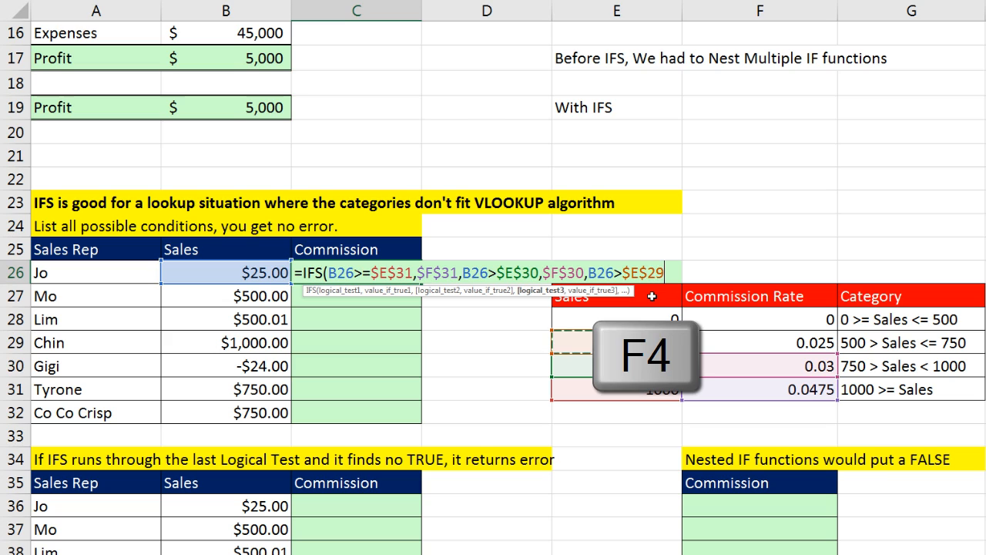
{"action": "type", "text": ","}
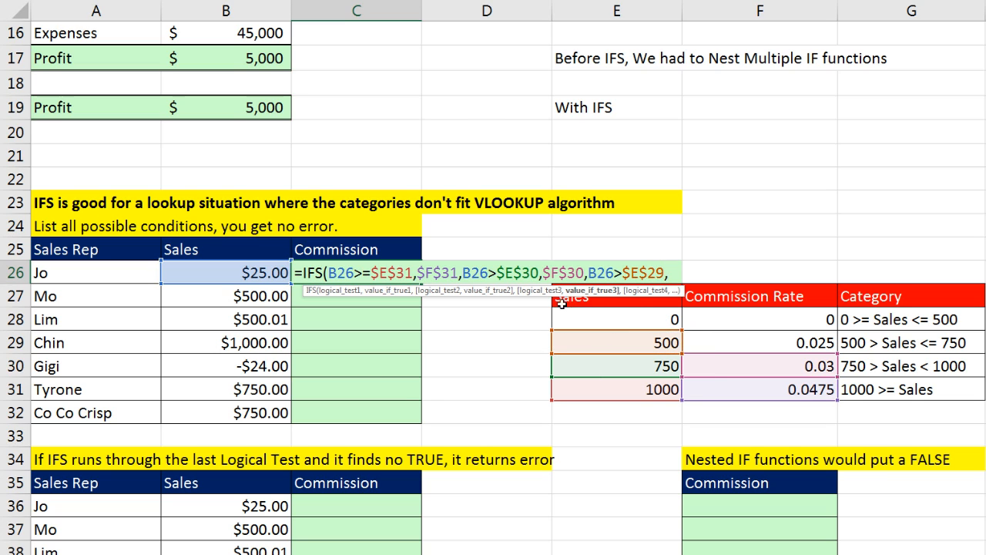
{"action": "left_click", "coordinate": [752, 342]}
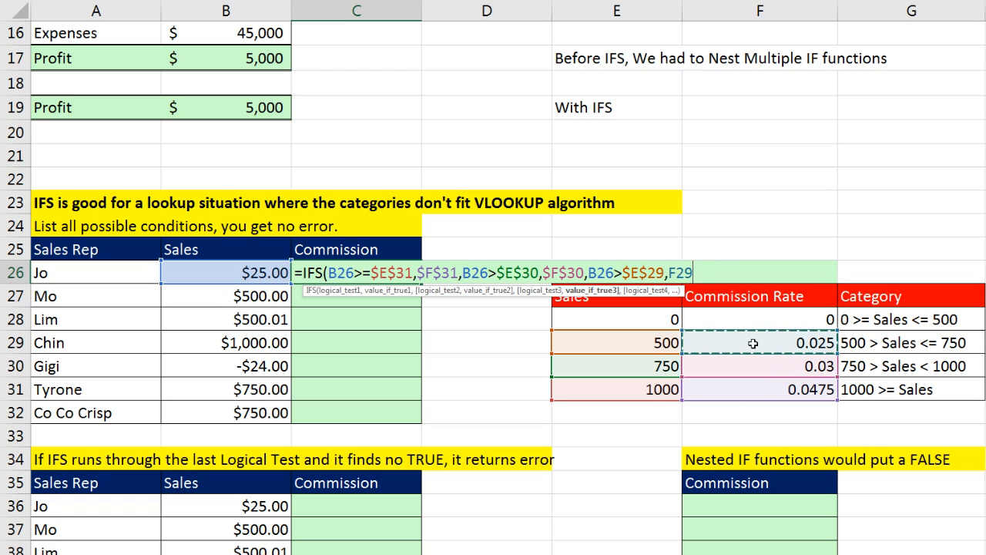
{"action": "key", "text": "F4"}
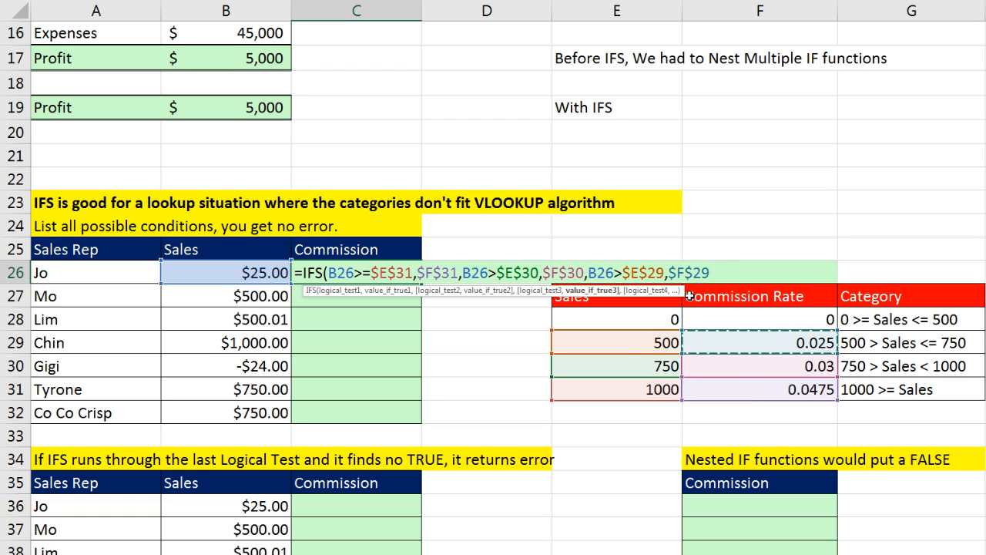
{"action": "type", "text": ","}
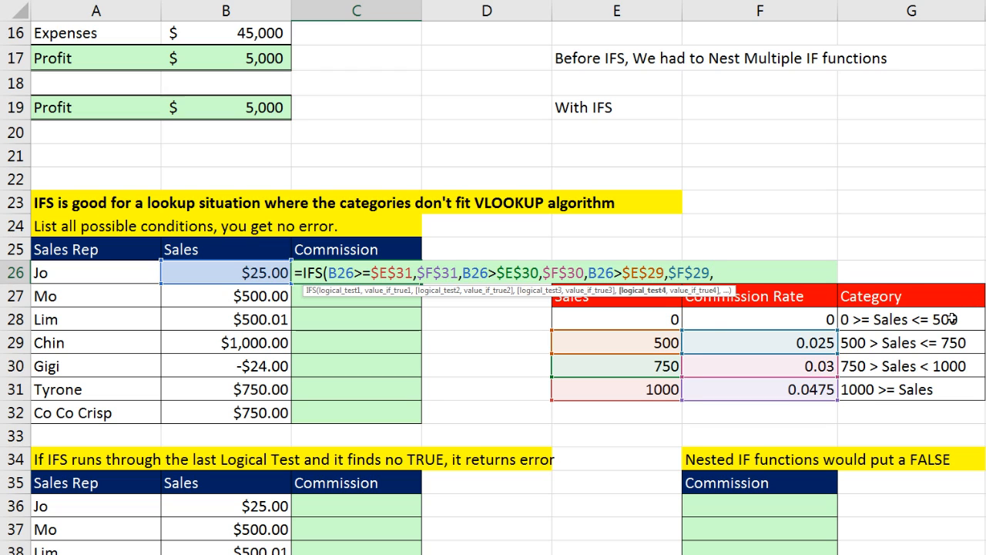
Add B26<=$E$29 as the fourth logical test in C26, returning $F$28, and close and enter the formula
{"action": "key", "text": "Left"}
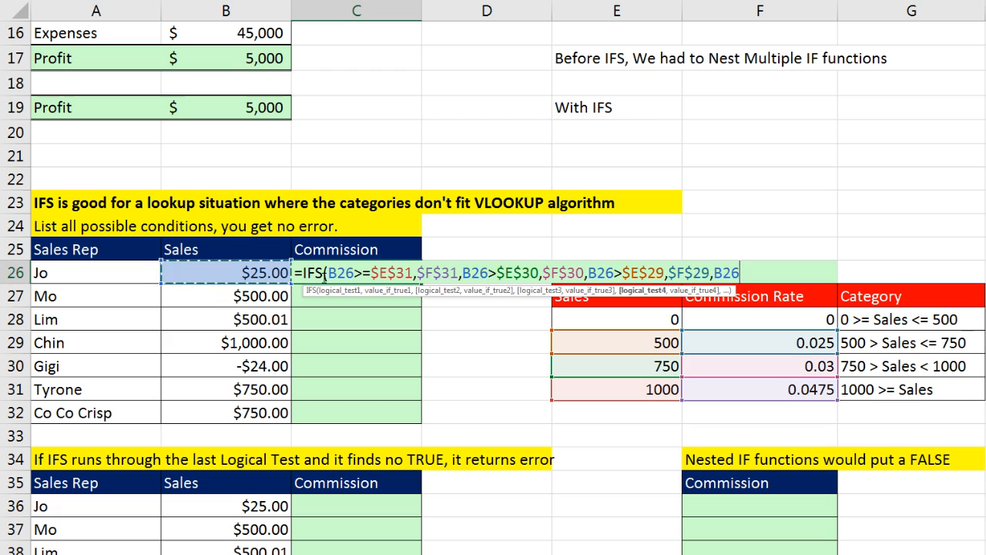
{"action": "type", "text": "<="}
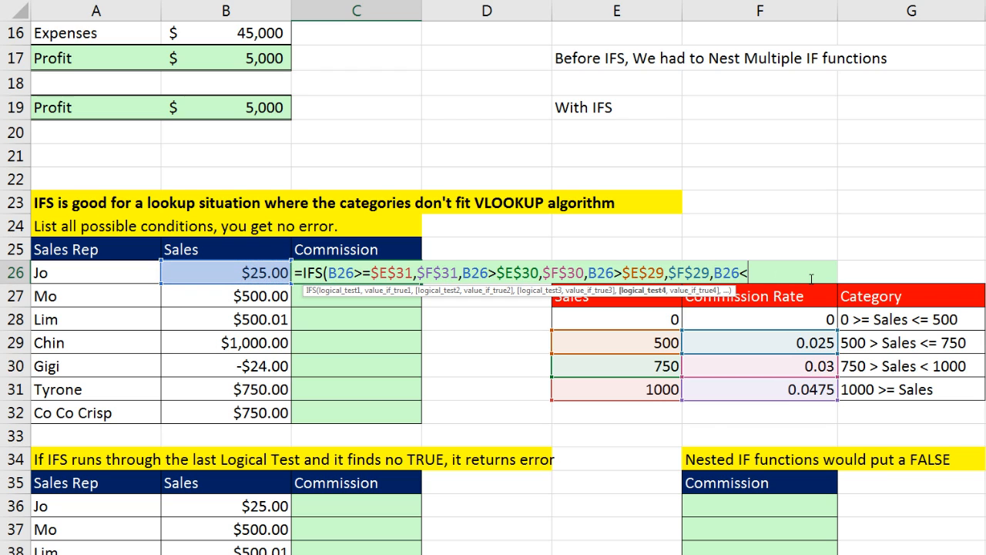
{"action": "left_click", "coordinate": [667, 342]}
{"action": "key", "text": "F4"}
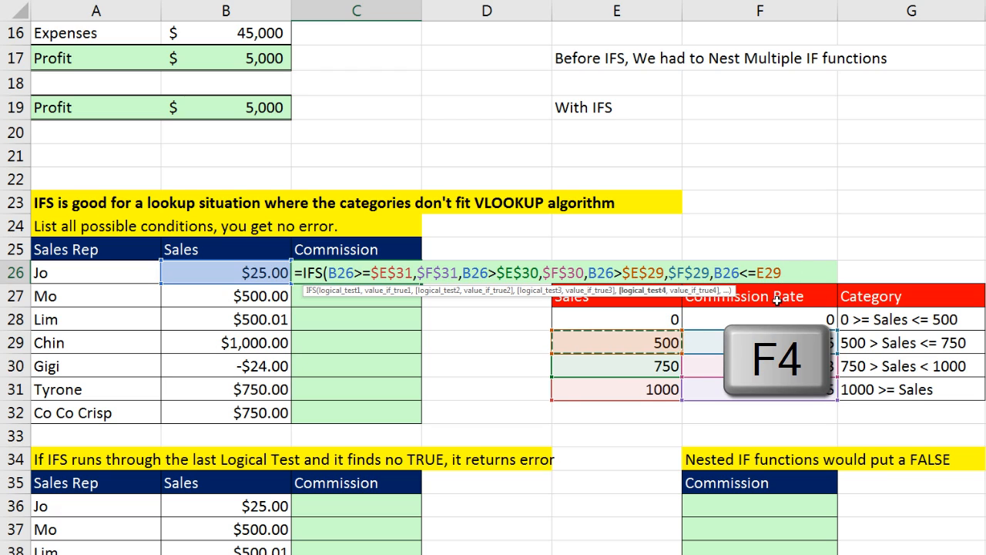
{"action": "type", "text": ","}
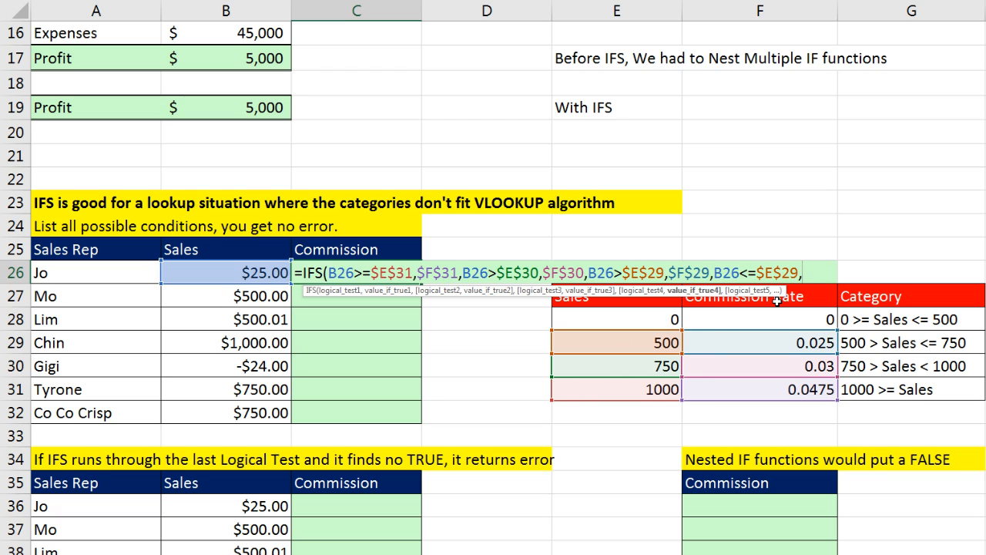
{"action": "left_click", "coordinate": [768, 324]}
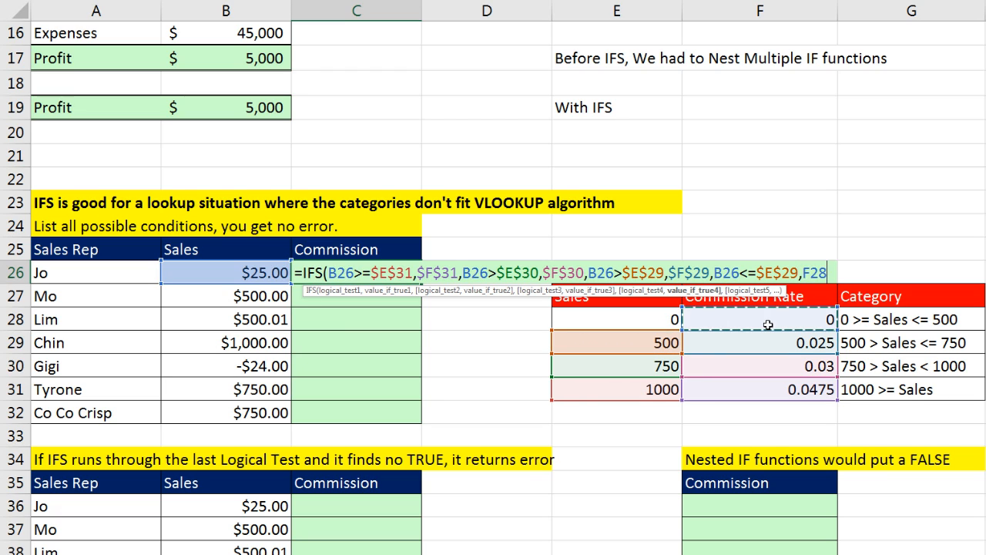
{"action": "key", "text": "F4"}
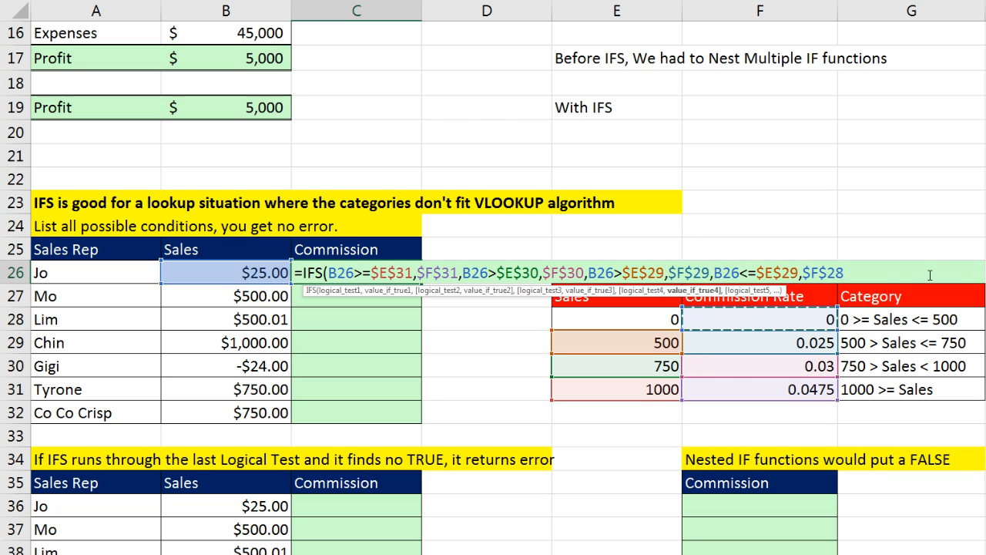
{"action": "type", "text": ")"}
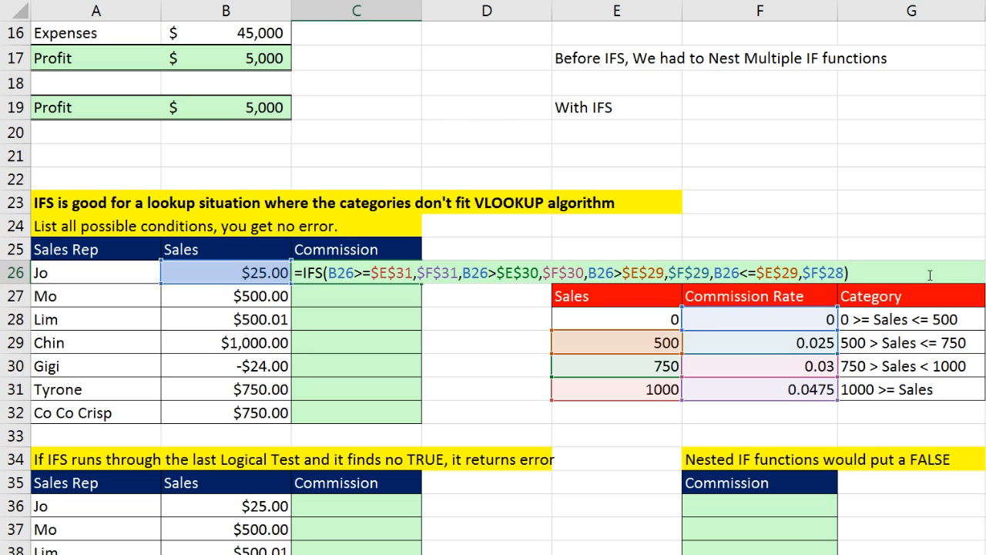
{"action": "key", "text": "ctrl+Return"}
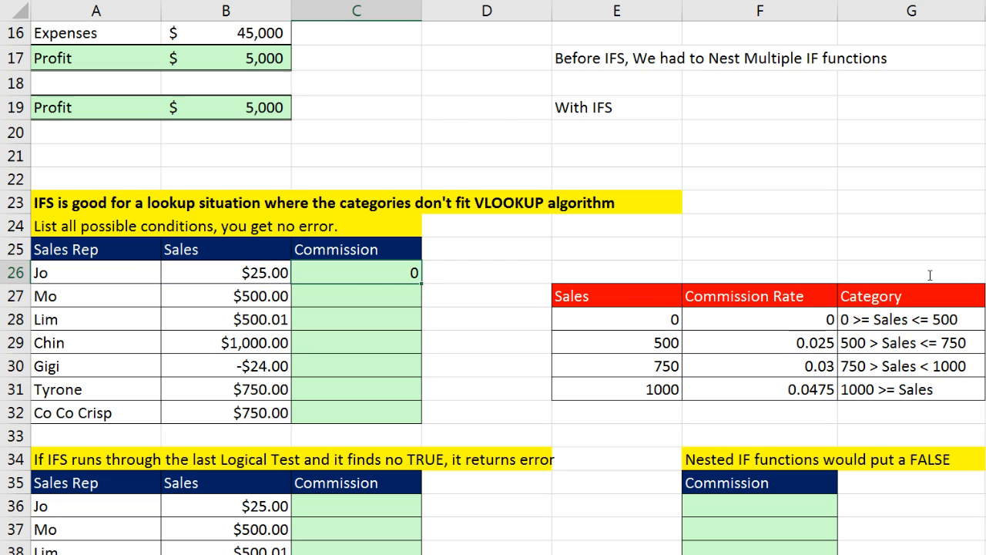
Copy the C26 commission formula down through C32 and check the cell references in the last copy
{"action": "double_click", "coordinate": [420, 283]}
{"action": "left_click", "coordinate": [398, 413]}
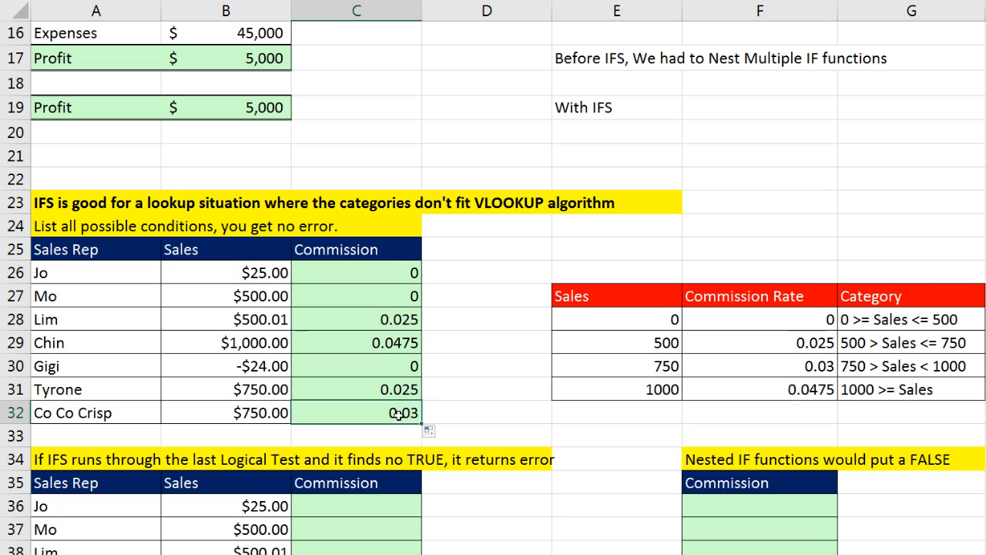
{"action": "key", "text": "F2"}
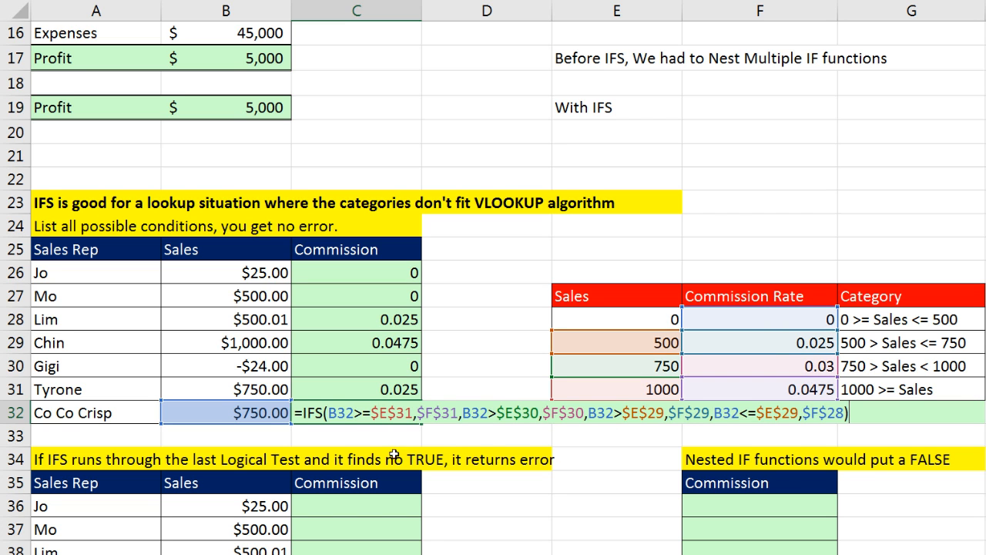
Look up the IFS function's help article from the C32 formula and examine its Example 1 grade formulas
{"action": "left_click", "coordinate": [325, 414]}
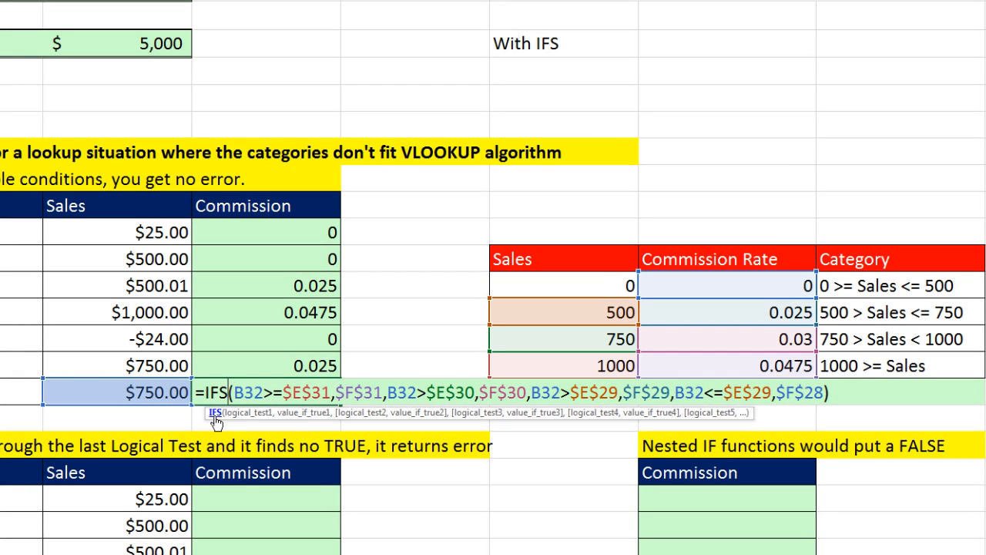
{"action": "left_click", "coordinate": [215, 413]}
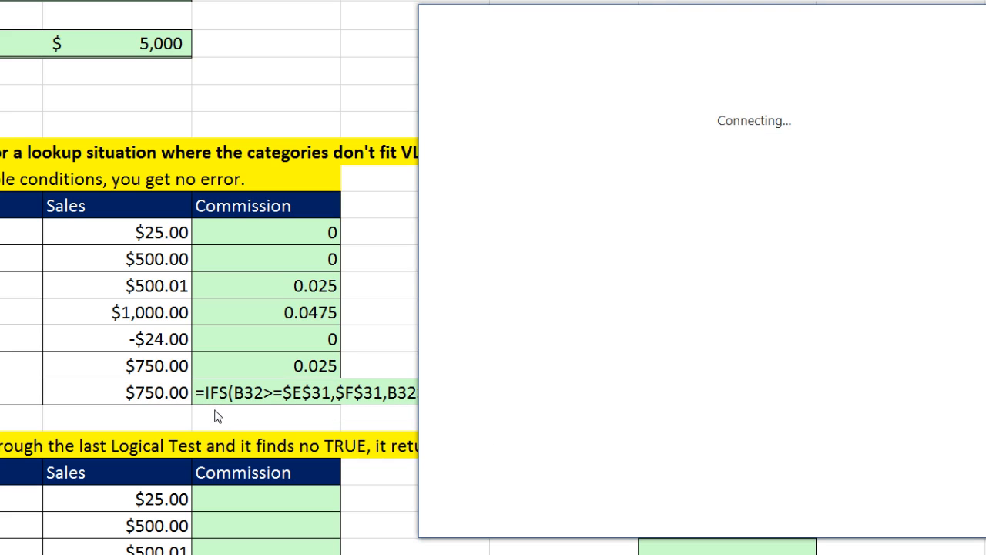
{"action": "scroll", "coordinate": [710, 299], "scroll_direction": "down", "scroll_amount": 5}
{"action": "scroll", "coordinate": [703, 305], "scroll_direction": "down", "scroll_amount": 10}
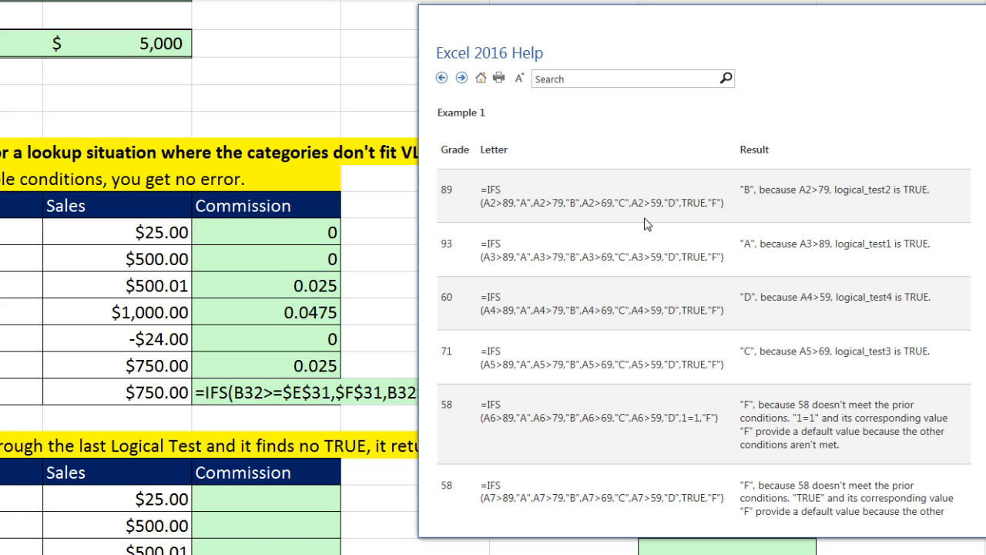
Close the IFS help article, enter the C32 formula, and check the C26 formula's references against the commission rate table
{"action": "left_click", "coordinate": [985, 17]}
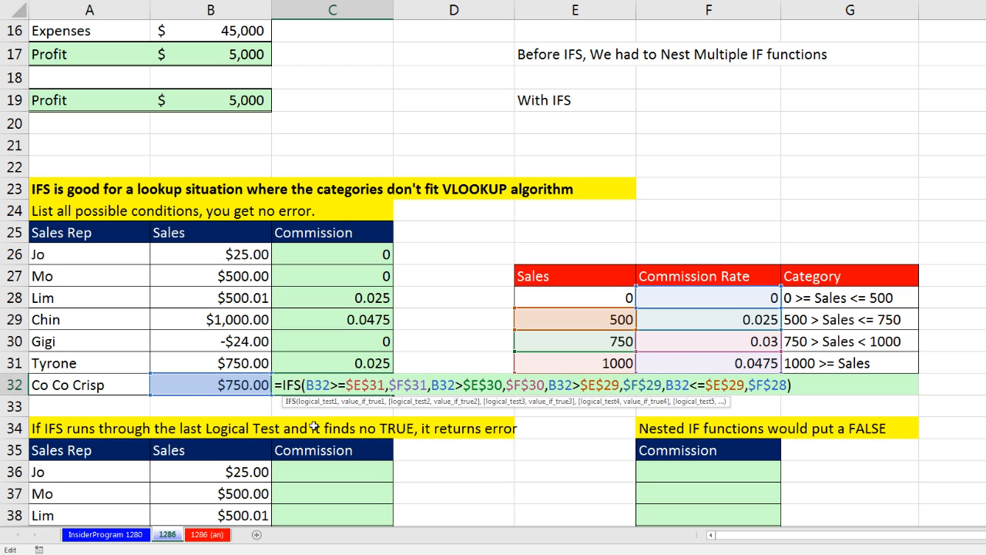
{"action": "key", "text": "ctrl+Return"}
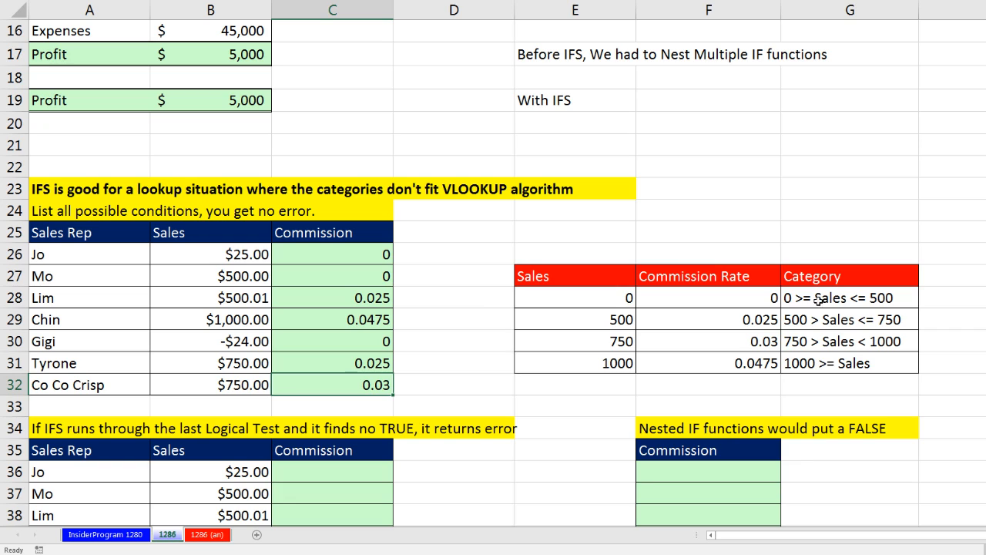
{"action": "left_click", "coordinate": [598, 322]}
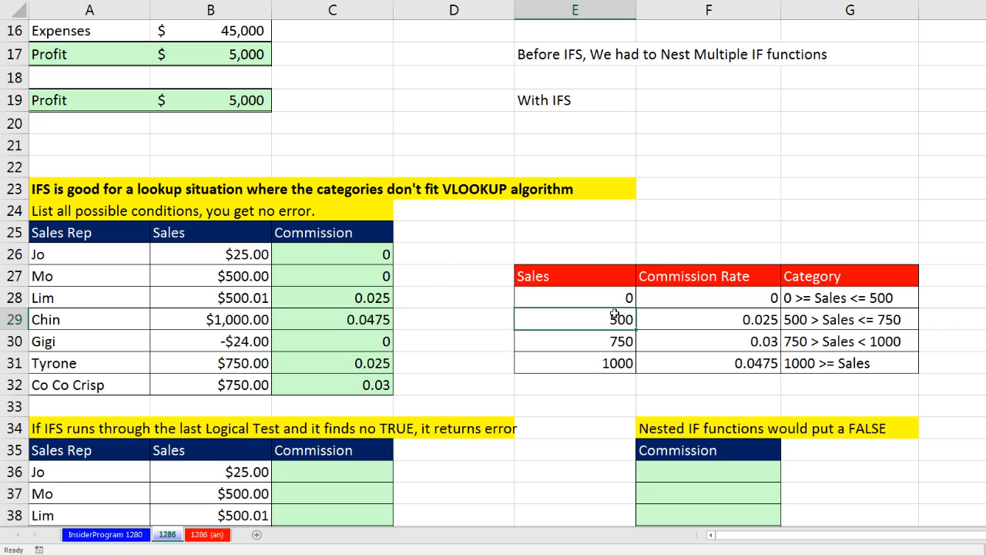
{"action": "double_click", "coordinate": [382, 253]}
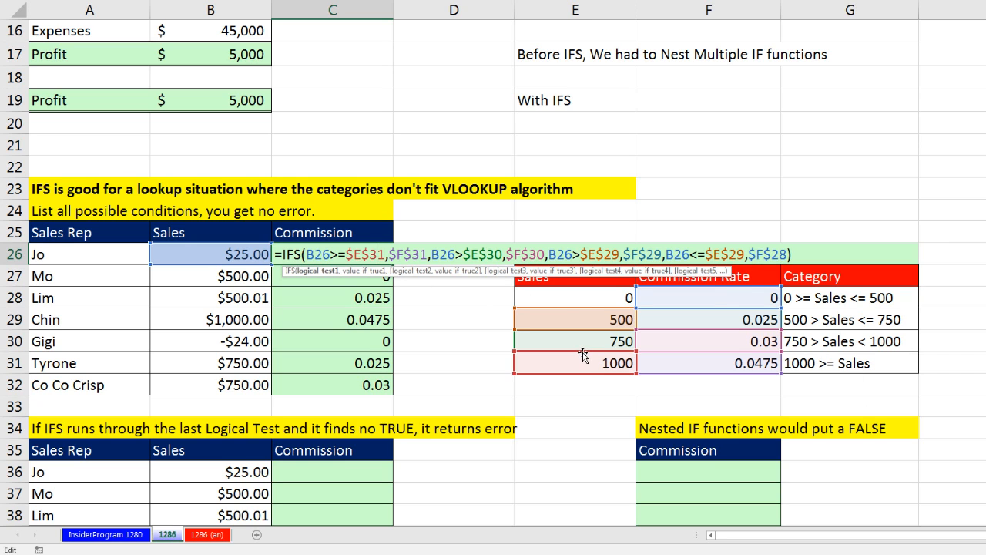
{"action": "key", "text": "Escape"}
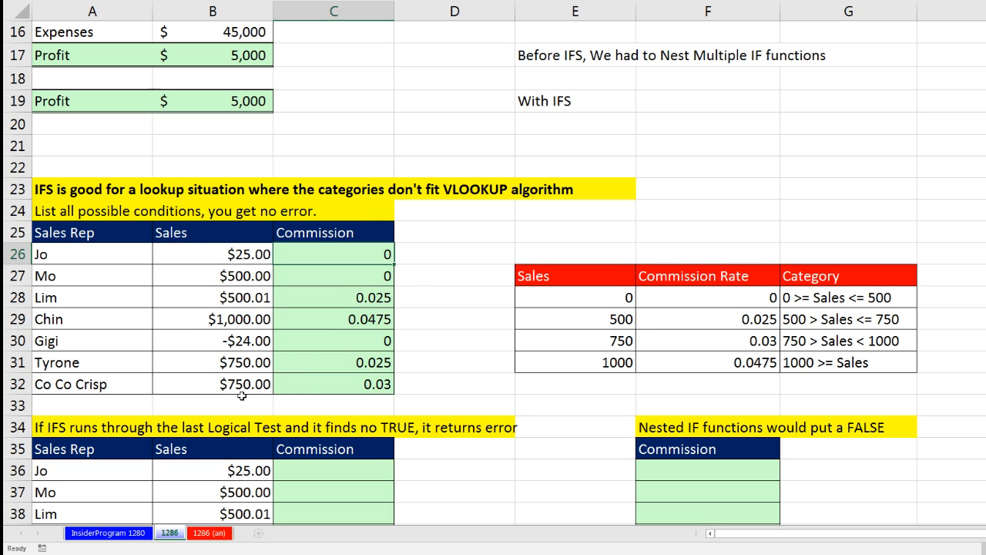
Show the sales amounts in B31:B32 in General number format to inspect their exact values, and undo the format change
{"action": "left_click", "coordinate": [343, 369]}
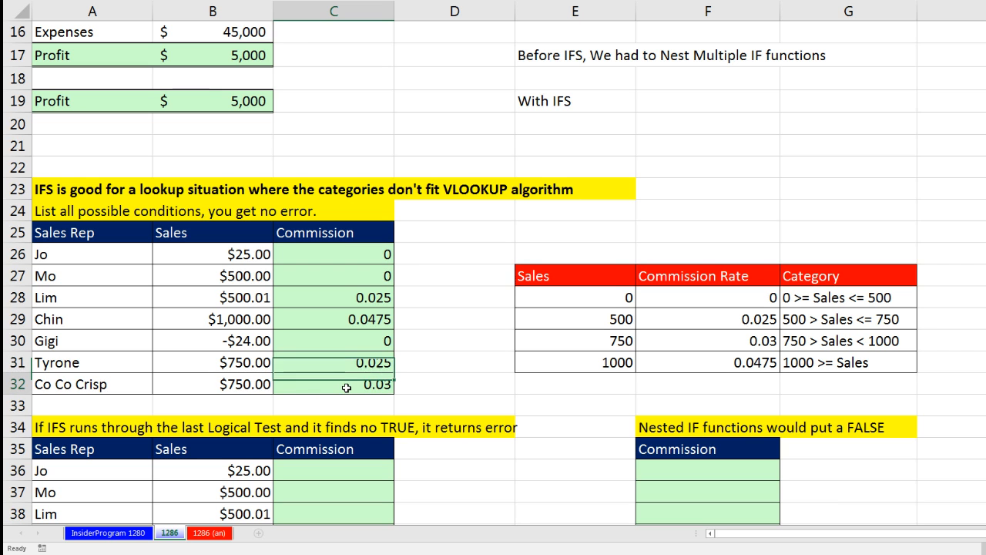
{"action": "left_click", "coordinate": [252, 370]}
{"action": "left_click_drag", "start_coordinate": [252, 371], "coordinate": [252, 383]}
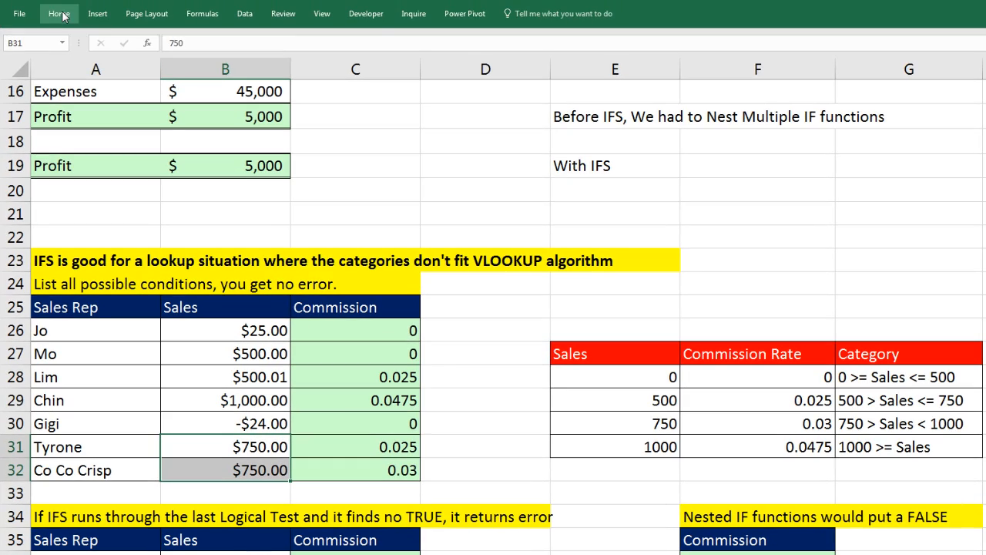
{"action": "left_click", "coordinate": [59, 3]}
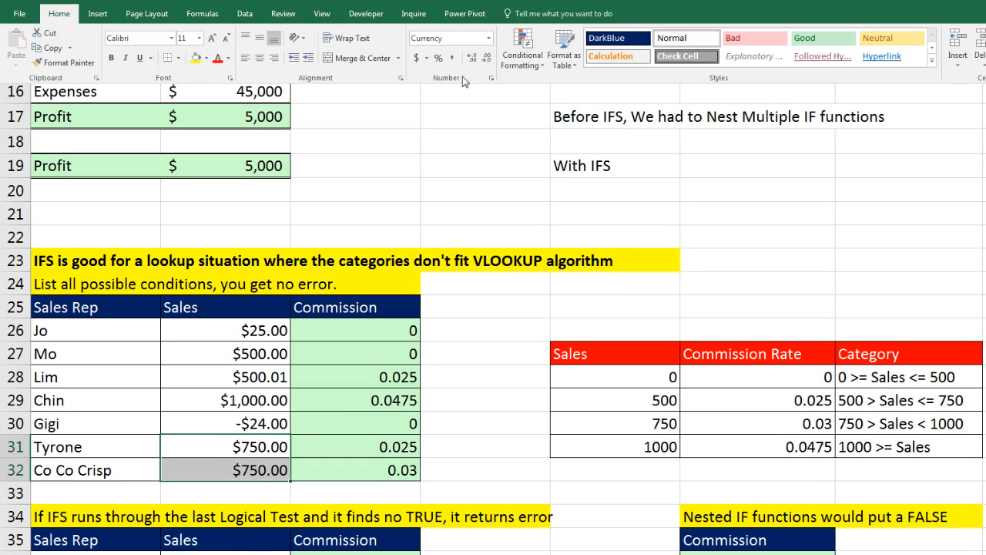
{"action": "left_click", "coordinate": [487, 38]}
{"action": "key", "text": "Escape"}
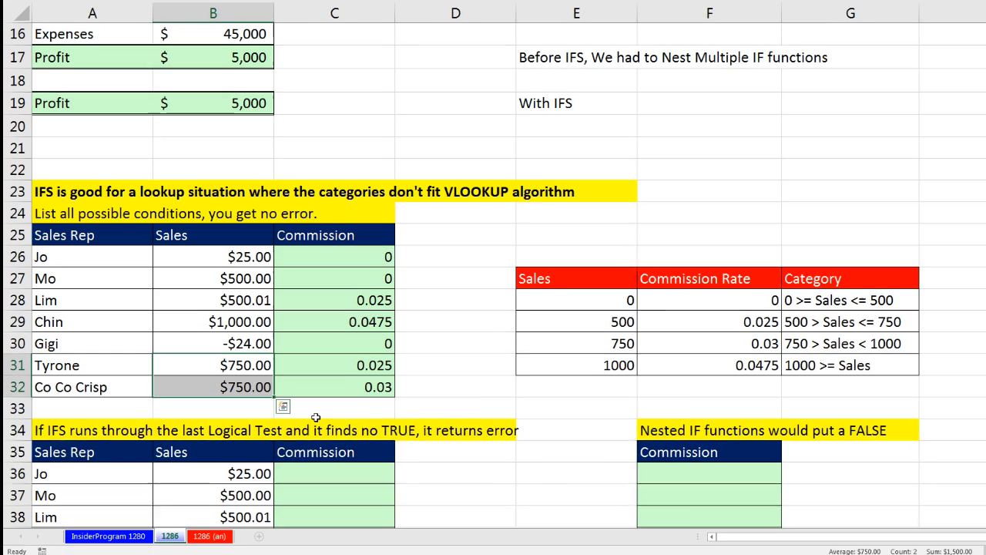
{"action": "key", "text": "ctrl+shift+grave"}
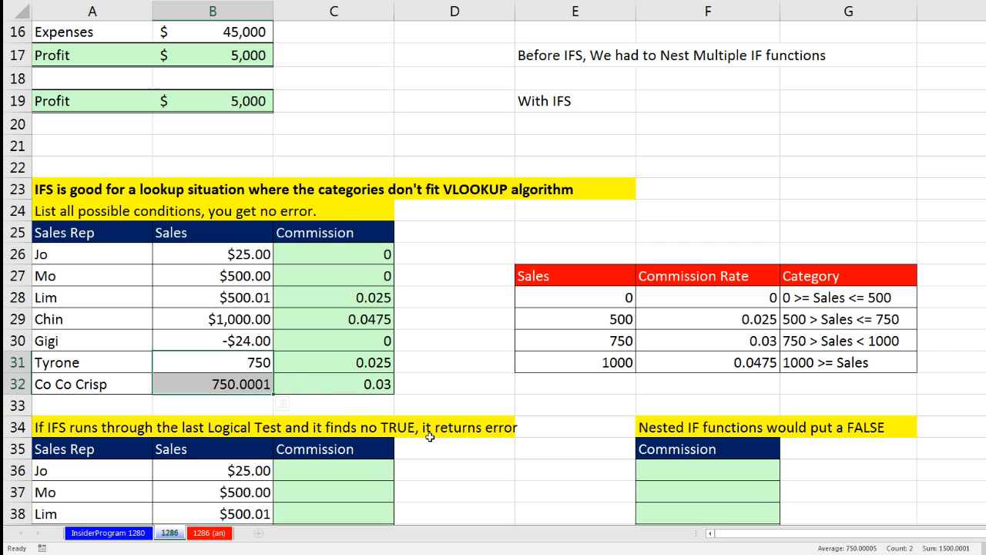
{"action": "key", "text": "ctrl+z"}
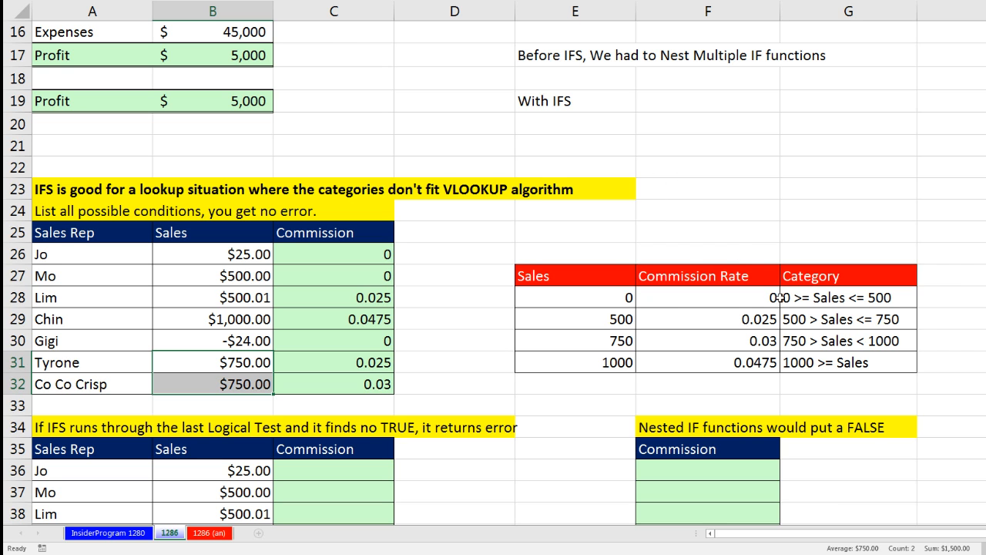
Examine the two IFS formulas and the VLOOKUP formula in B67, C67 and D67 of the "When NOT to use IFS" table
{"action": "scroll", "coordinate": [374, 333], "scroll_direction": "down", "scroll_amount": 14}
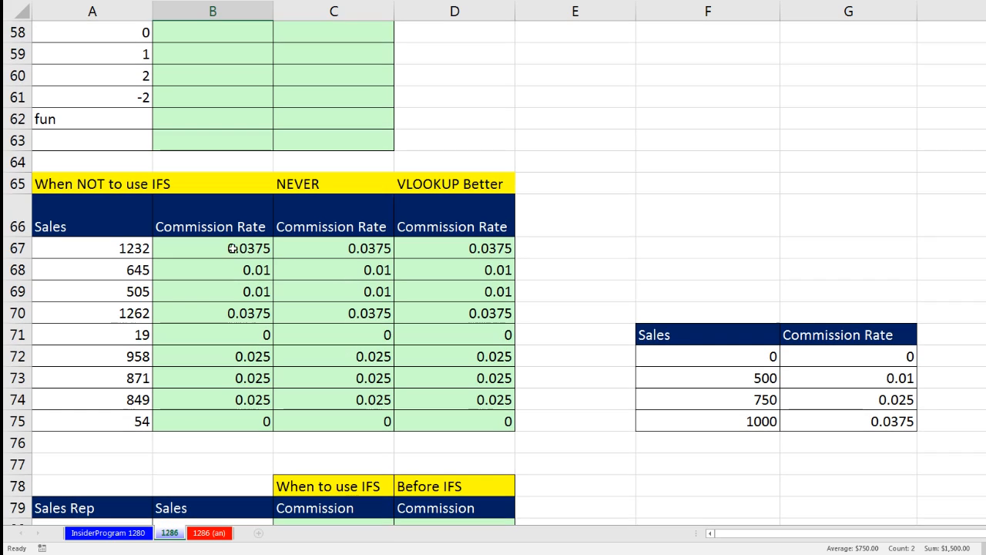
{"action": "double_click", "coordinate": [223, 248]}
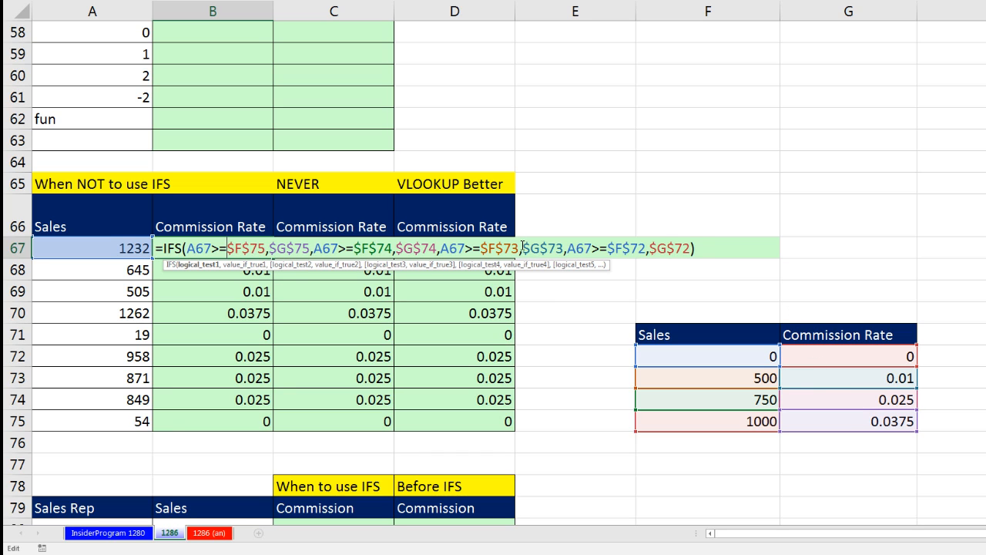
{"action": "key", "text": "ctrl+Return"}
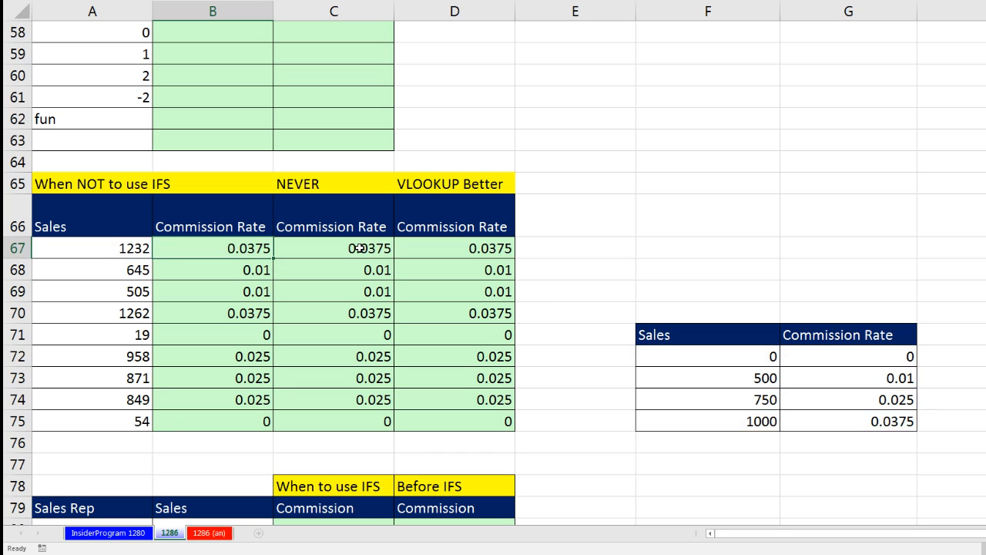
{"action": "double_click", "coordinate": [360, 248]}
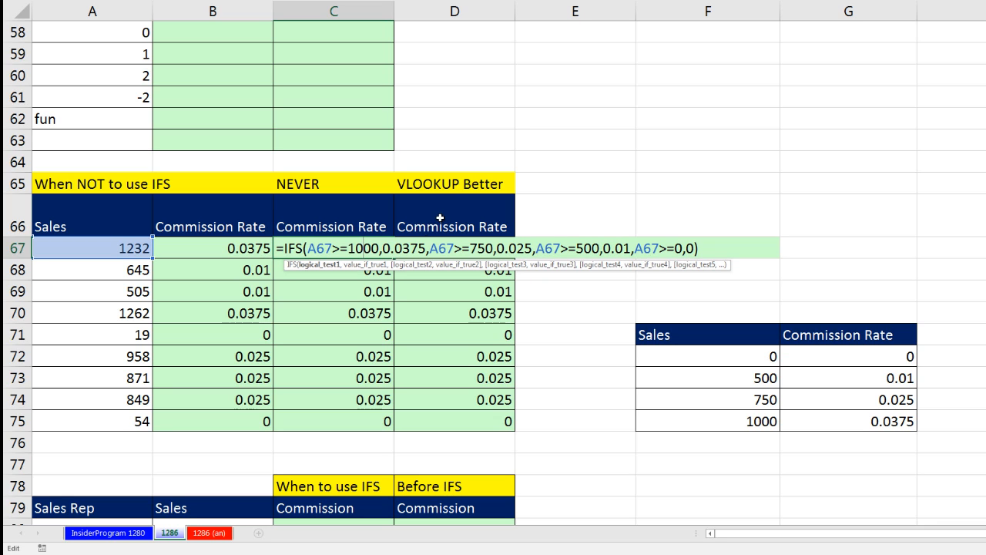
{"action": "key", "text": "ctrl+Return"}
{"action": "double_click", "coordinate": [458, 247]}
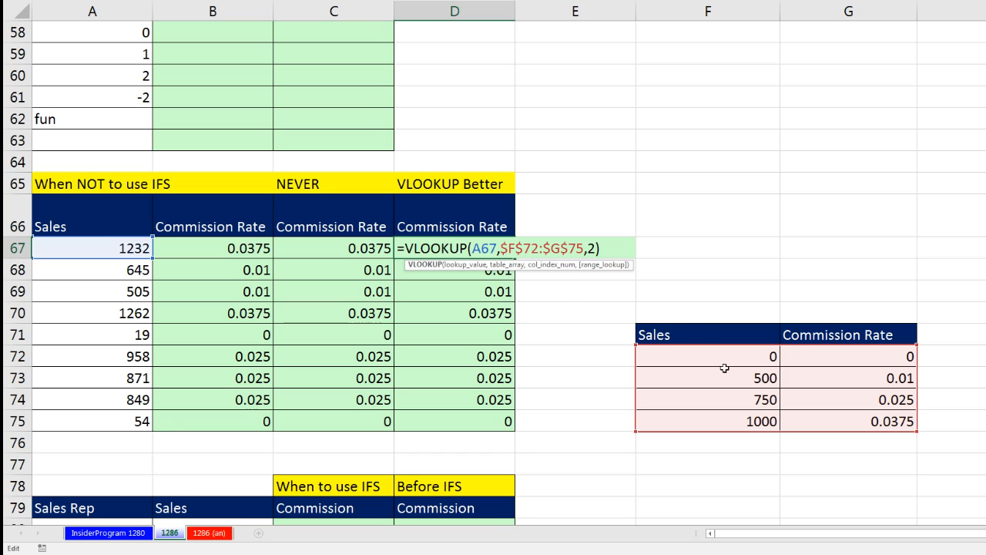
{"action": "key", "text": "Escape"}
{"action": "key", "text": "Escape"}
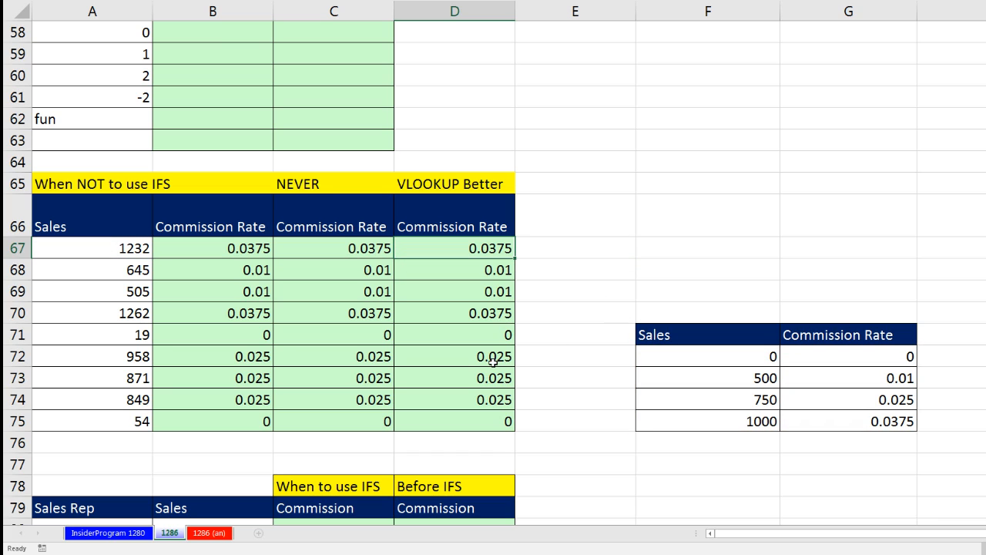
Copy the IFS commission formula from C26 into C36, the first cell of the no-TRUE error example
{"action": "scroll", "coordinate": [481, 378], "scroll_direction": "up", "scroll_amount": 9}
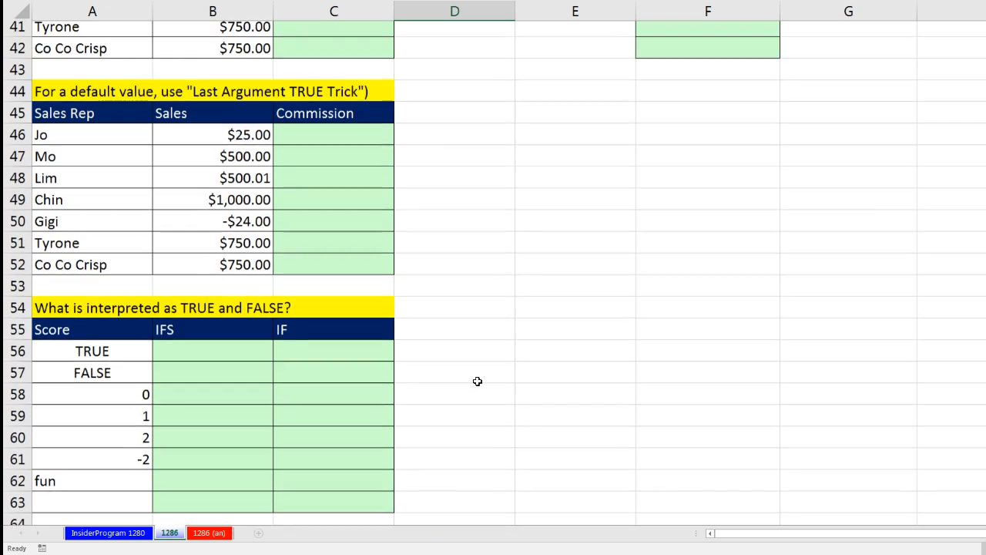
{"action": "scroll", "coordinate": [477, 382], "scroll_direction": "up", "scroll_amount": 2}
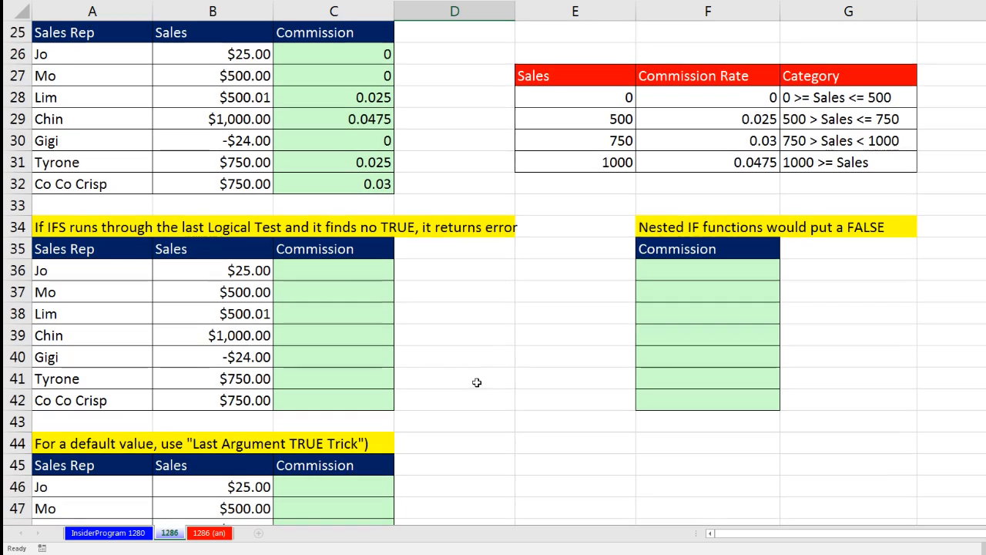
{"action": "left_click", "coordinate": [331, 273]}
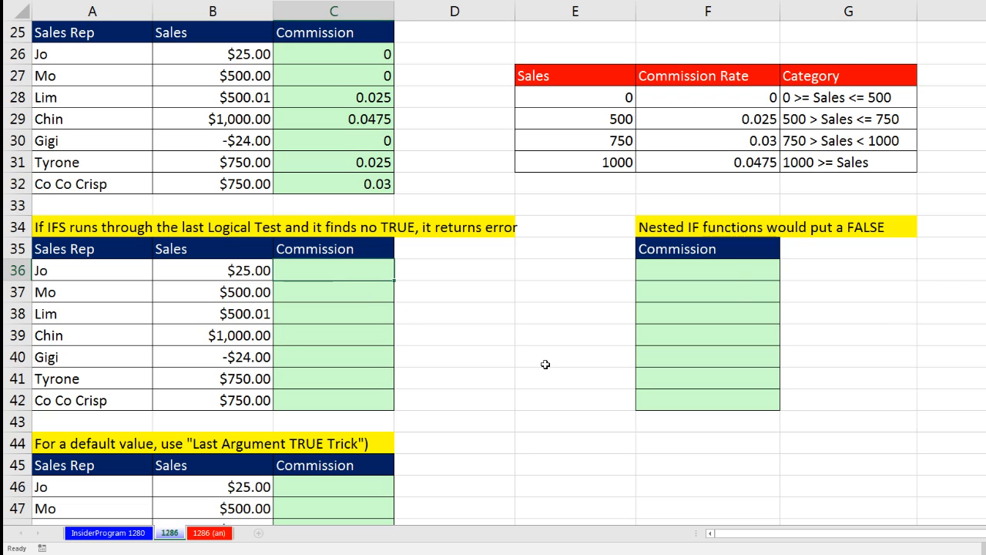
{"action": "left_click", "coordinate": [347, 55]}
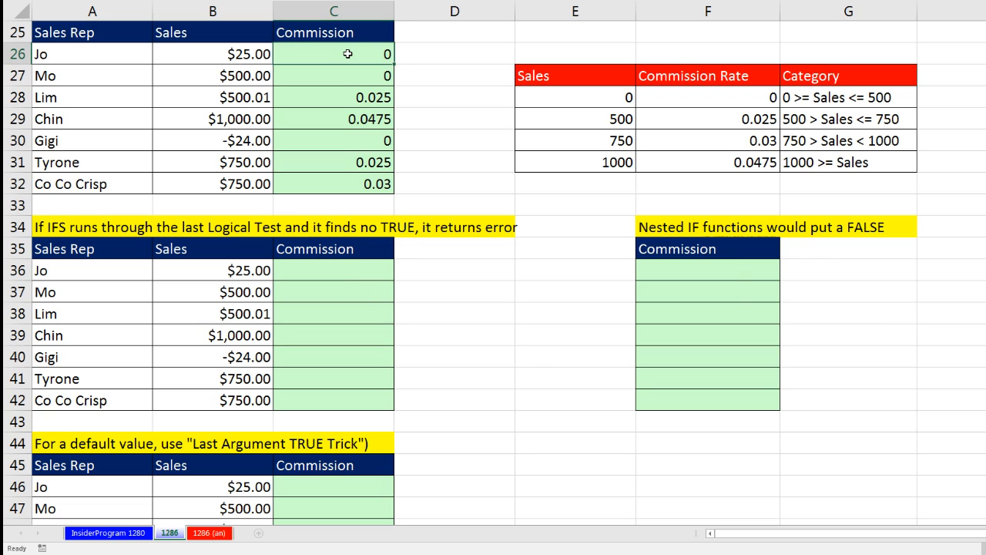
{"action": "key", "text": "ctrl+c"}
{"action": "left_click", "coordinate": [332, 265]}
{"action": "key", "text": "ctrl+v"}
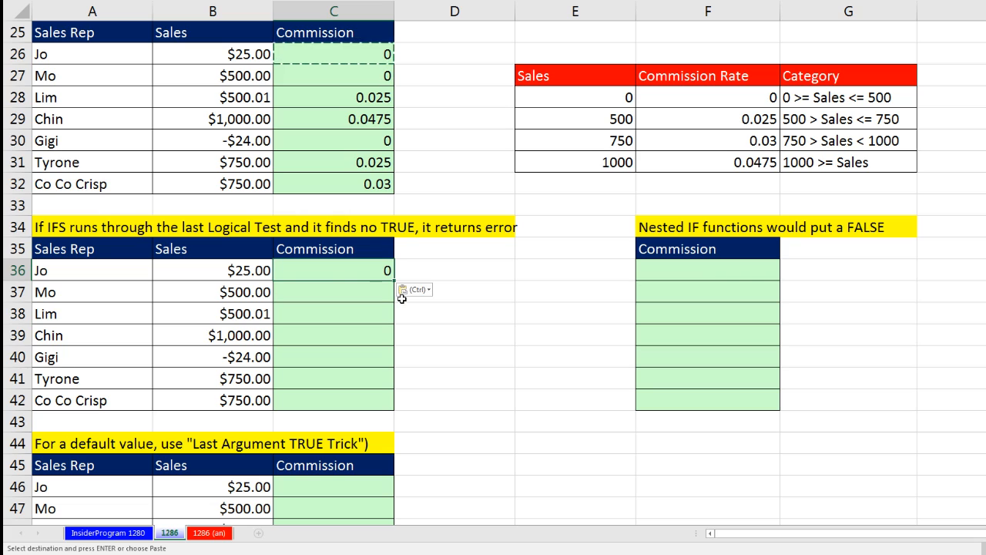
Delete the fourth logical test B36<=$E$29 and its value $F$28 from the C36 formula, including the preceding comma
{"action": "key", "text": "F2"}
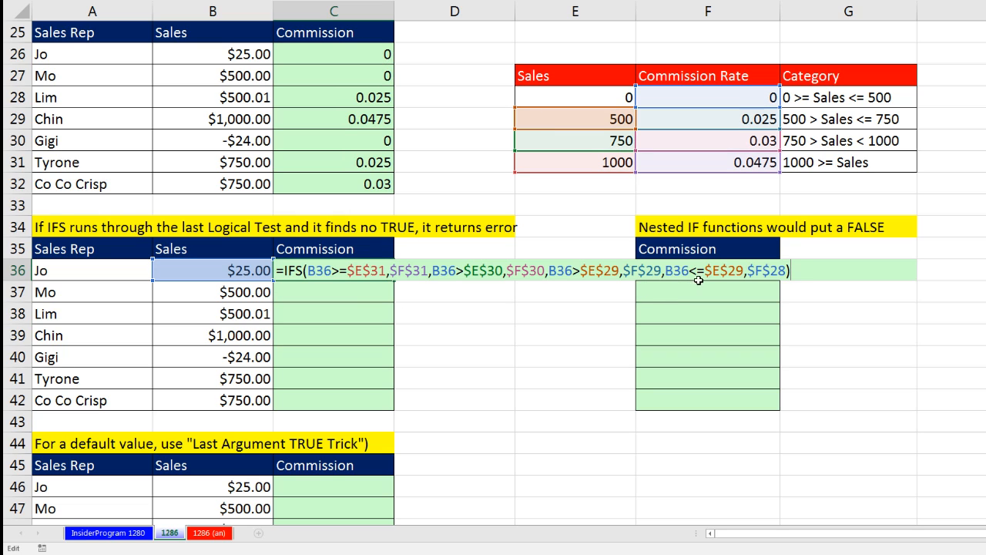
{"action": "left_click_drag", "start_coordinate": [666, 270], "coordinate": [784, 289]}
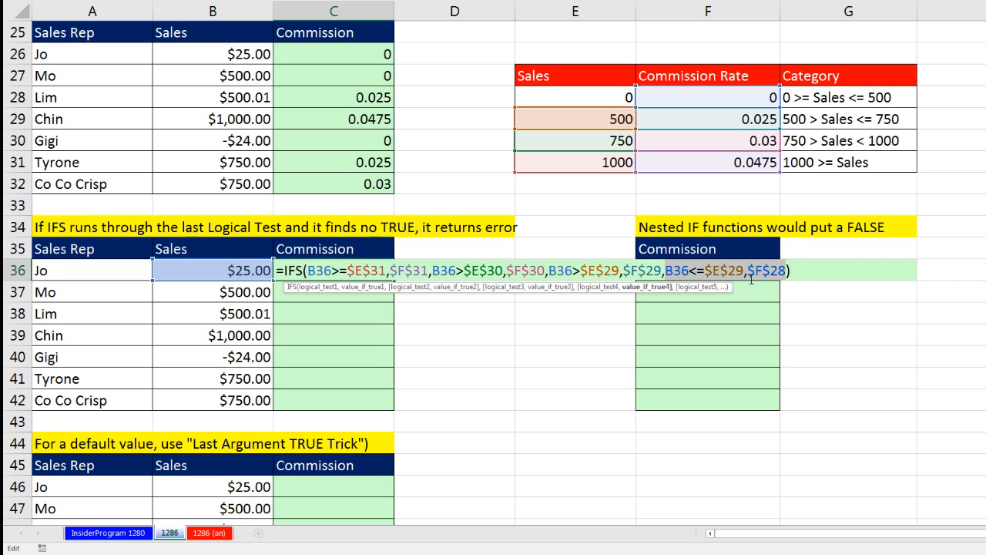
{"action": "key", "text": "BackSpace"}
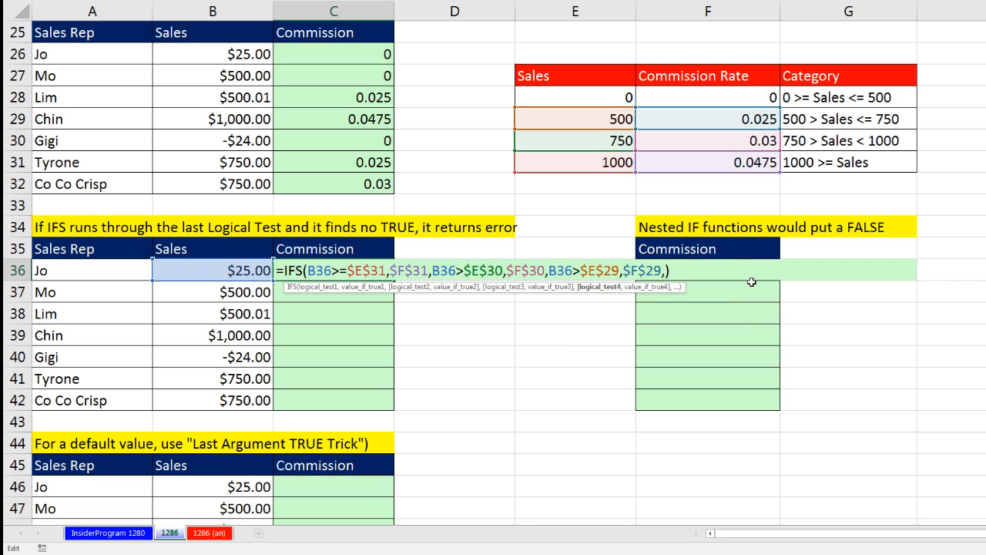
{"action": "key", "text": "BackSpace"}
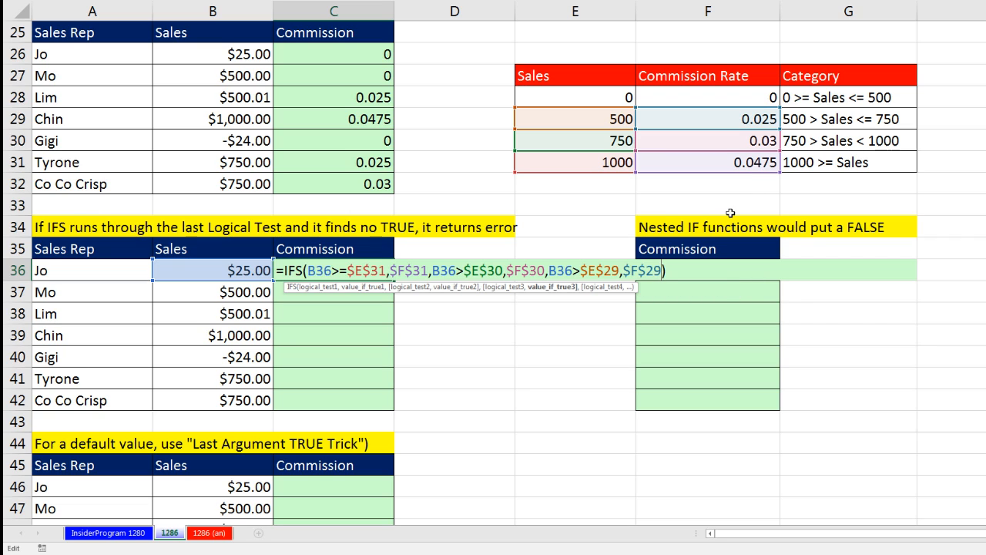
Check the remaining logical tests in C36, enter the shortened IFS formula and copy it down through C42
{"action": "left_click", "coordinate": [322, 287]}
{"action": "left_click", "coordinate": [406, 289]}
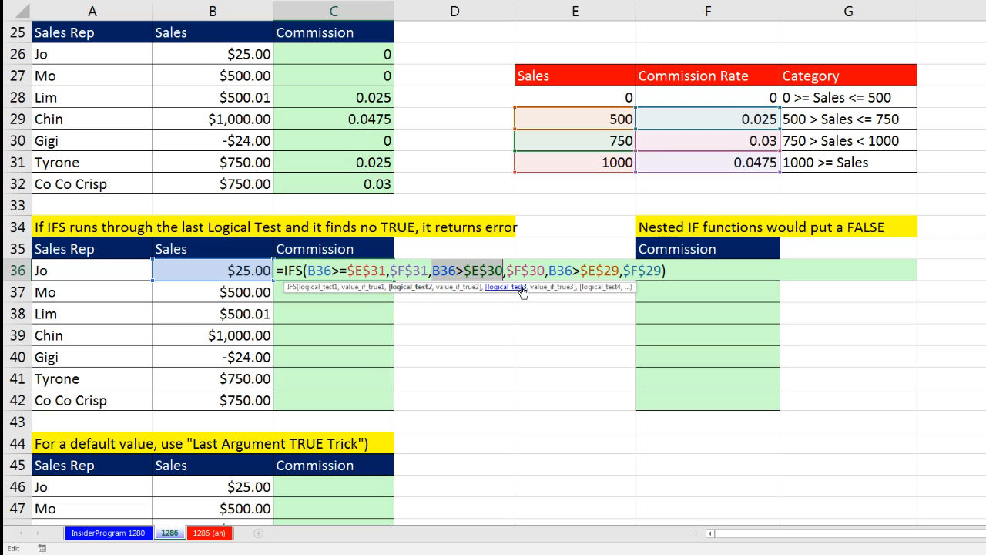
{"action": "left_click", "coordinate": [518, 288]}
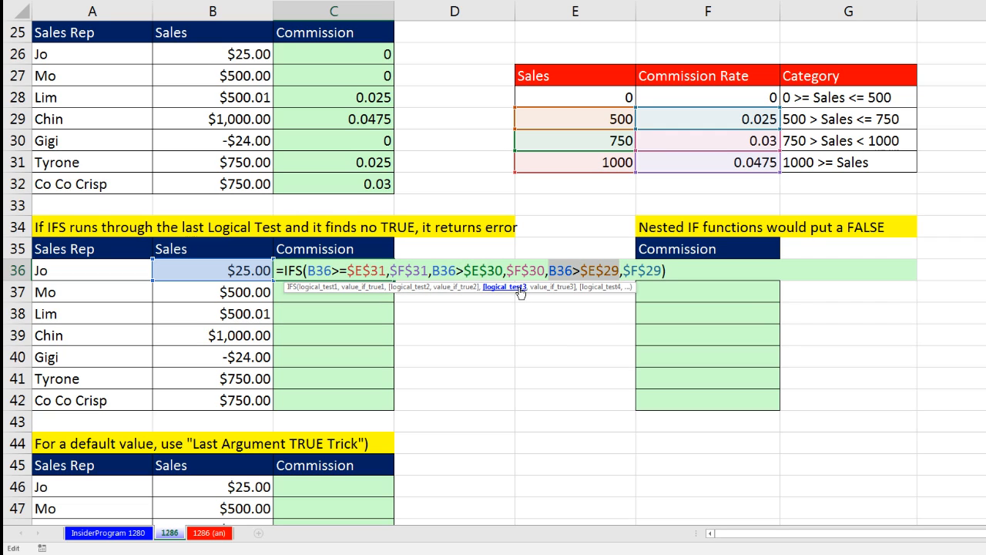
{"action": "key", "text": "ctrl+Return"}
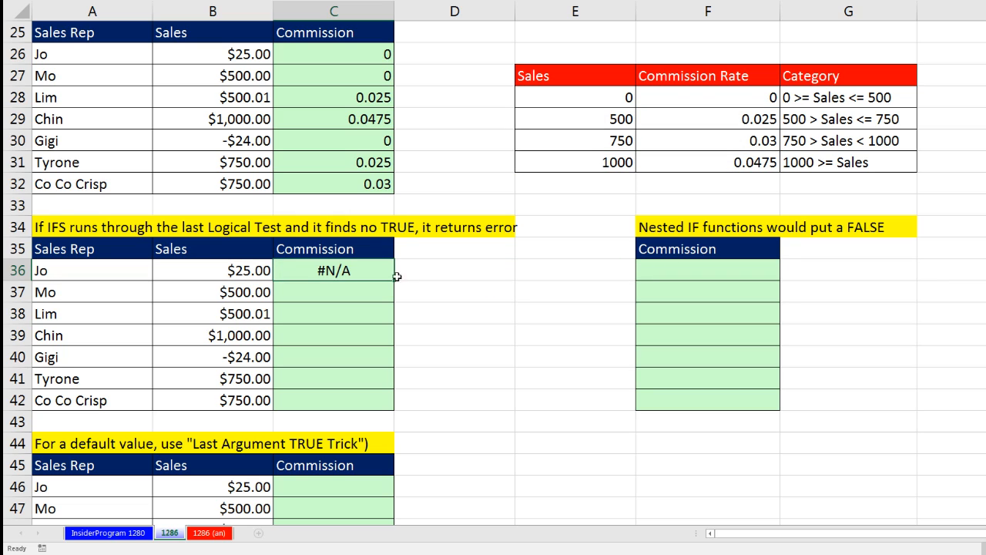
{"action": "double_click", "coordinate": [393, 281]}
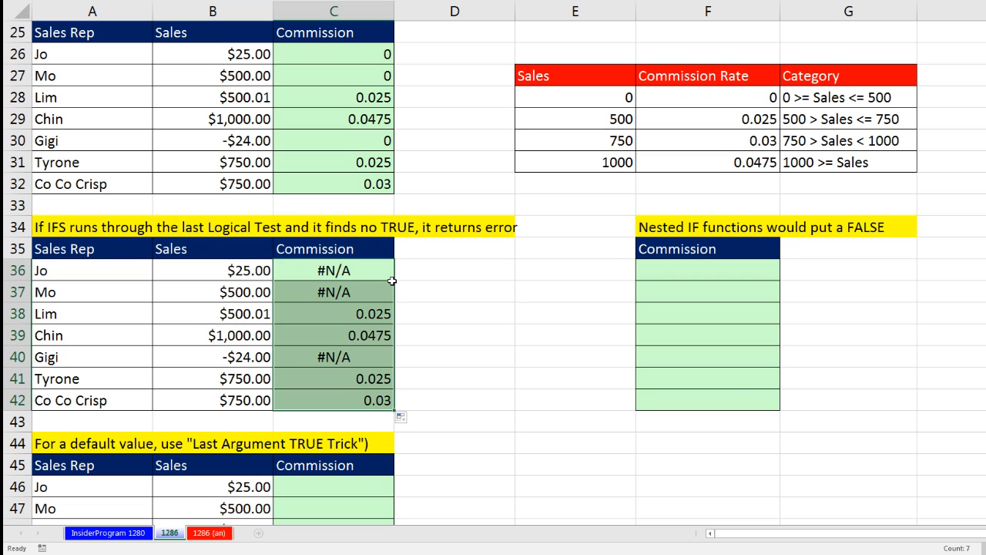
Reopen the C36 formula and review its three logical tests one by one against the sales amount in B36
{"action": "left_click", "coordinate": [374, 273]}
{"action": "double_click", "coordinate": [375, 273]}
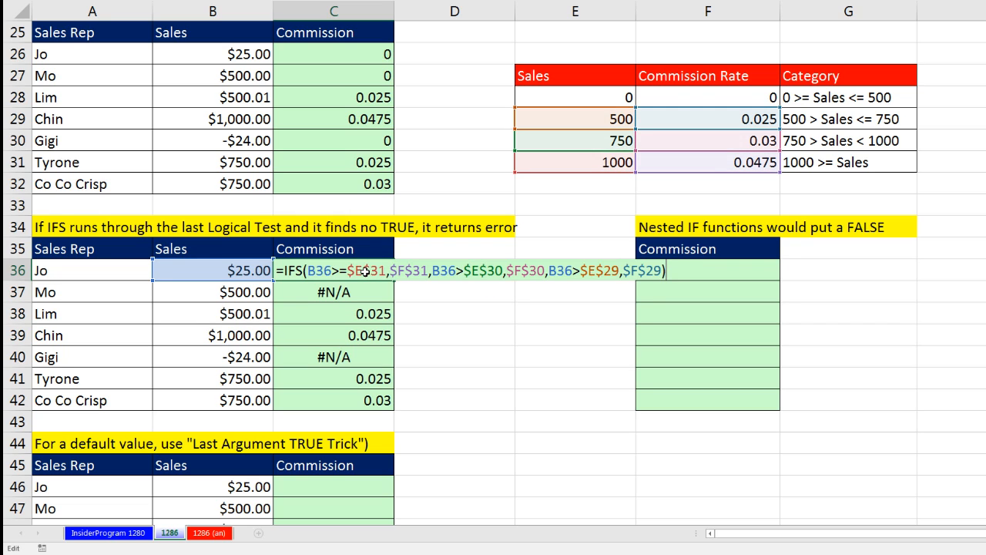
{"action": "left_click", "coordinate": [333, 272]}
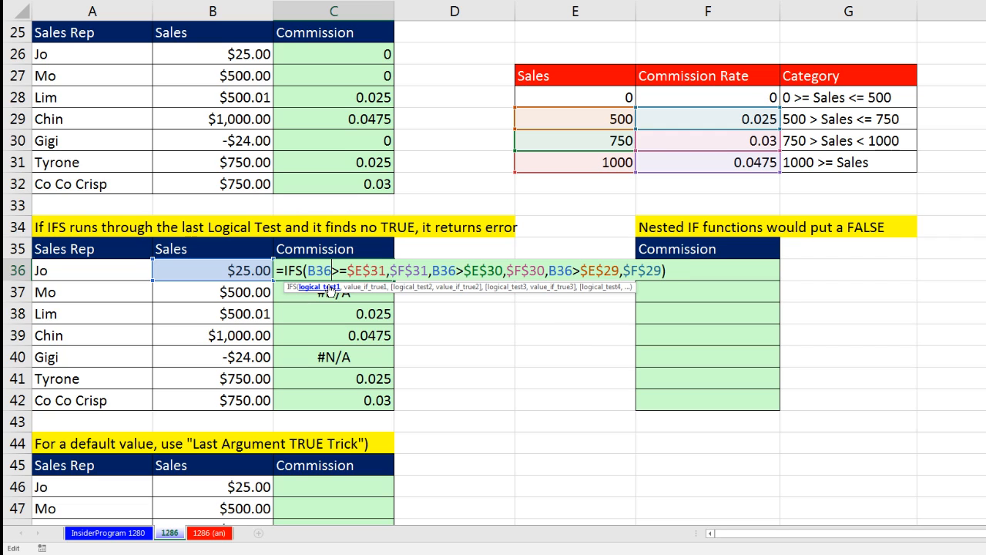
{"action": "left_click", "coordinate": [329, 288]}
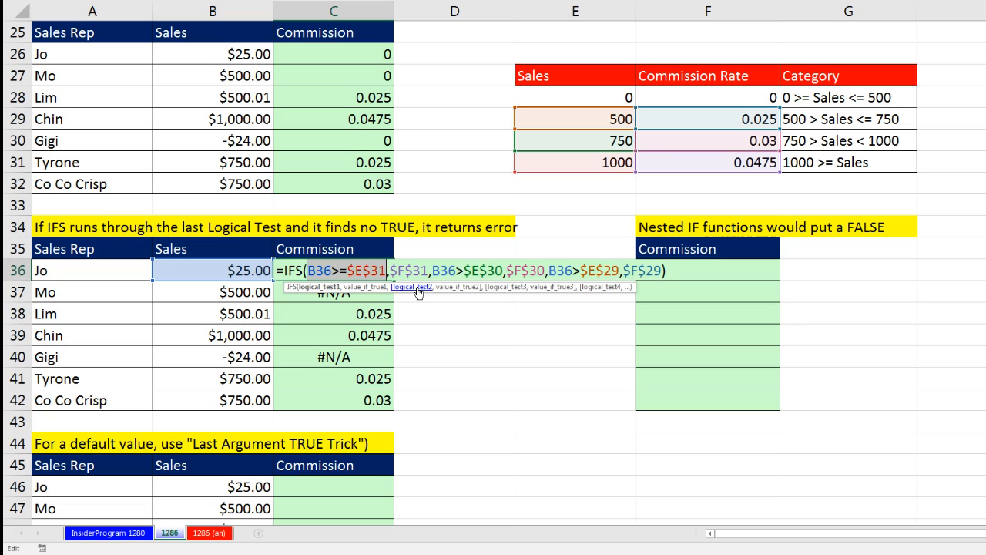
{"action": "left_click", "coordinate": [424, 287]}
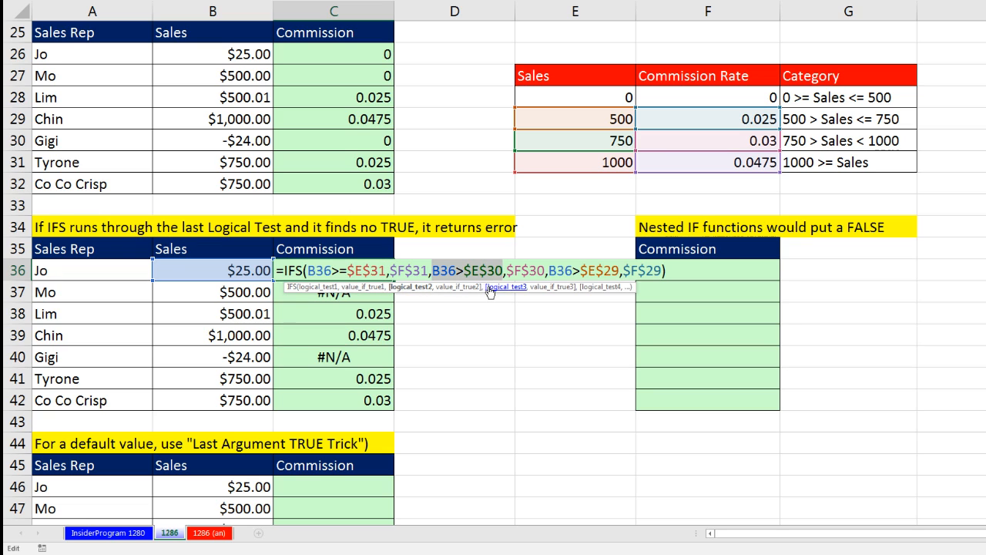
{"action": "left_click", "coordinate": [490, 288]}
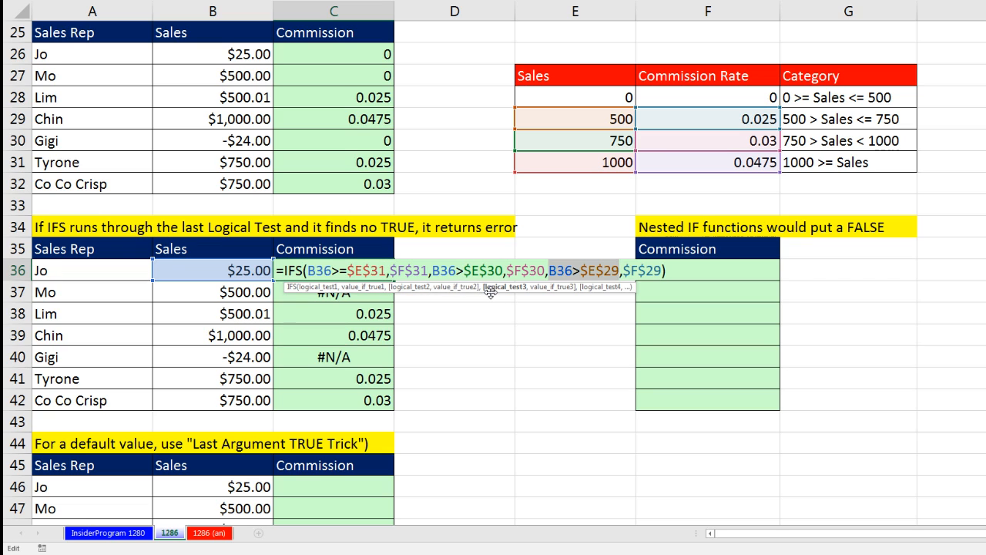
Copy the full IFS formula text from C36 into F36, the first cell of the nested IF comparison
{"action": "key", "text": "ctrl+Return"}
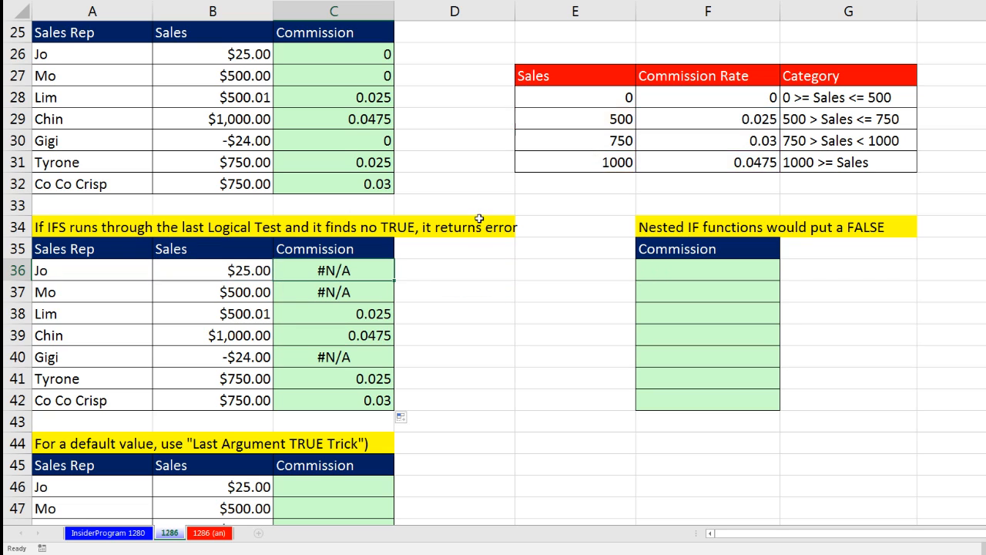
{"action": "double_click", "coordinate": [378, 272]}
{"action": "left_click_drag", "start_coordinate": [279, 270], "coordinate": [667, 271]}
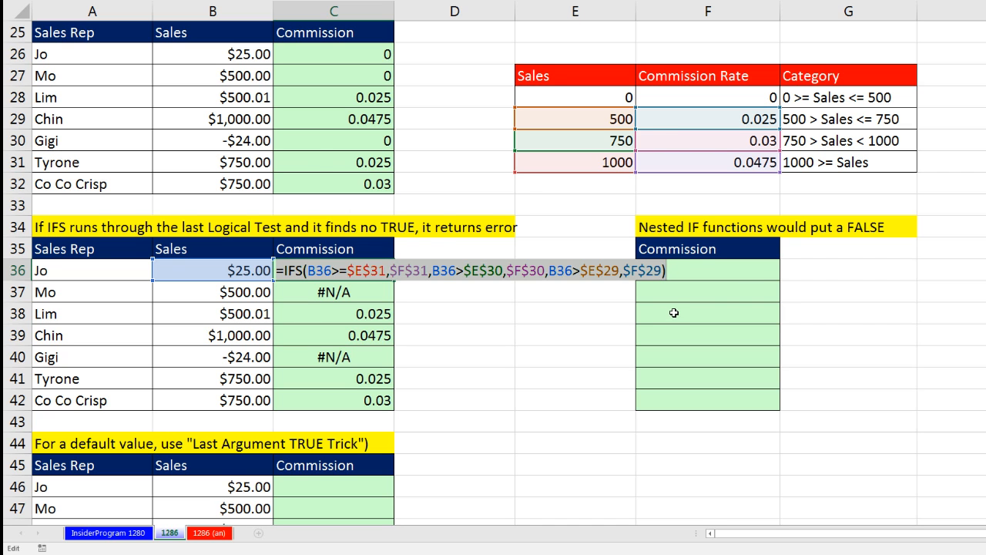
{"action": "key", "text": "ctrl+c"}
{"action": "key", "text": "Escape"}
{"action": "double_click", "coordinate": [694, 272]}
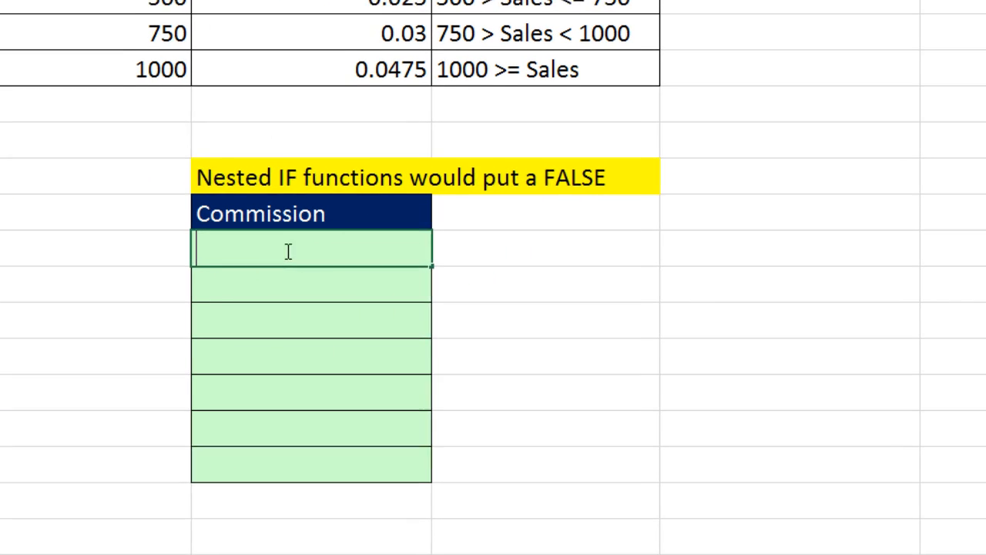
{"action": "key", "text": "ctrl+v"}
Rewrite the F36 formula as nested IFs: change IFS to IF and insert IF( before B36>$E$30 and before B36>$E$29
{"action": "left_click_drag", "start_coordinate": [228, 249], "coordinate": [240, 249]}
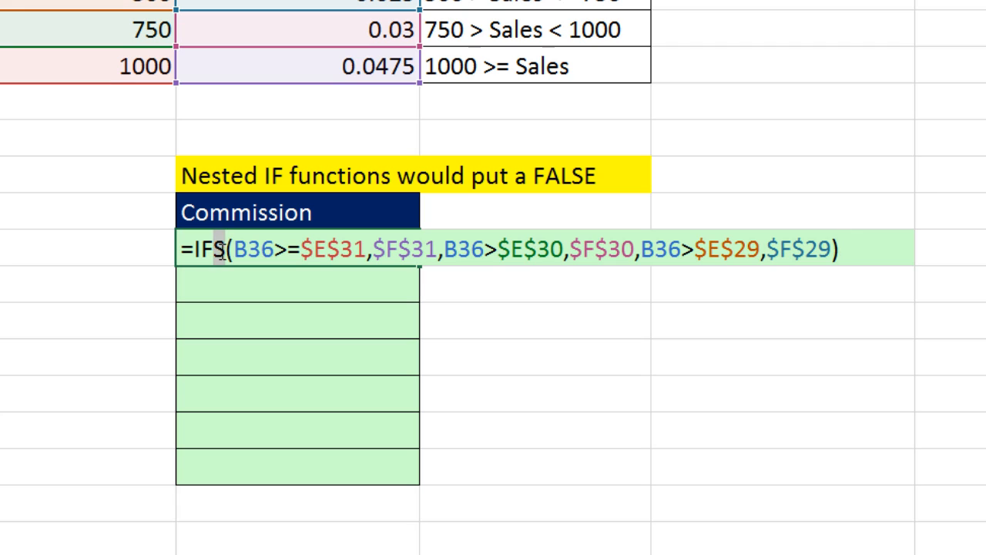
{"action": "key", "text": "Delete"}
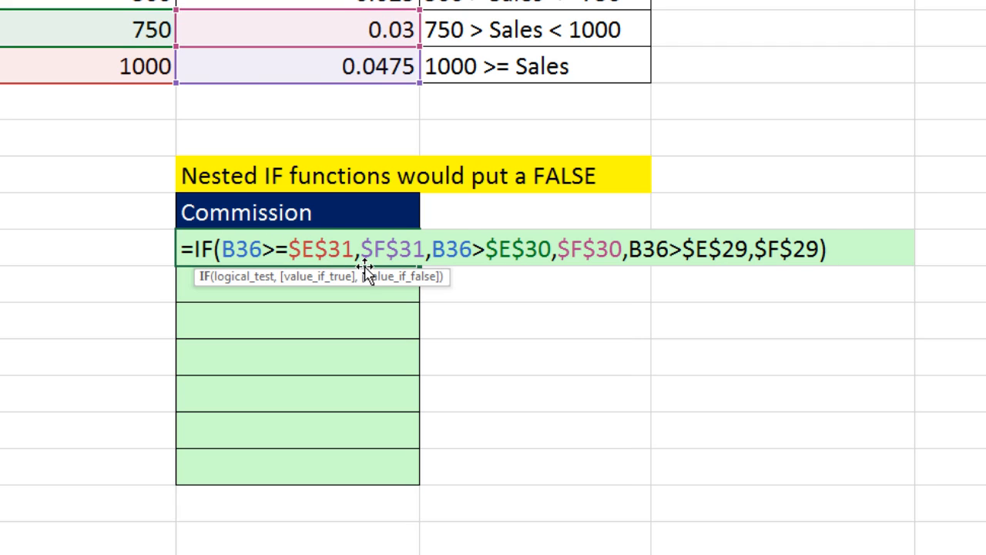
{"action": "left_click", "coordinate": [434, 249]}
{"action": "type", "text": "IF"}
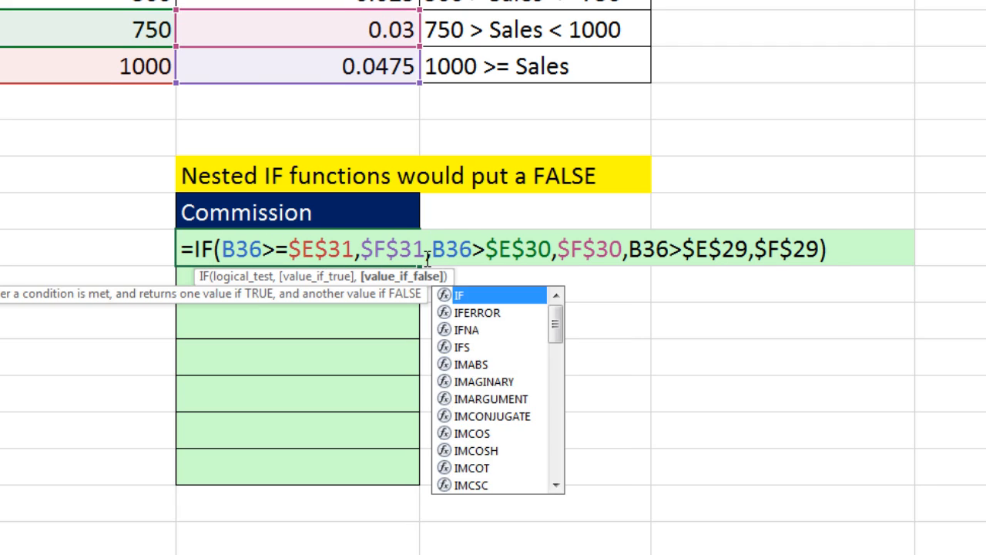
{"action": "key", "text": "Tab"}
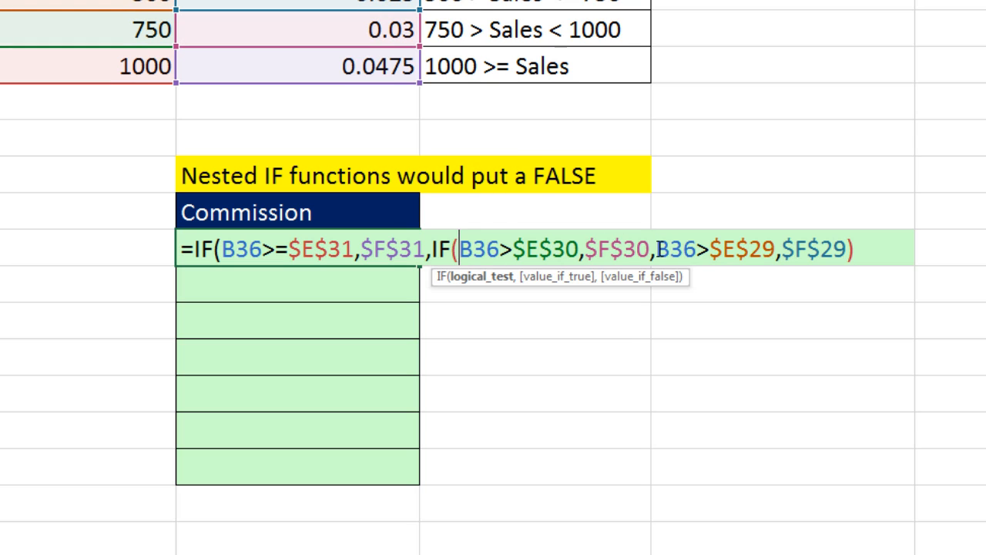
{"action": "left_click", "coordinate": [654, 249]}
{"action": "type", "text": "IF"}
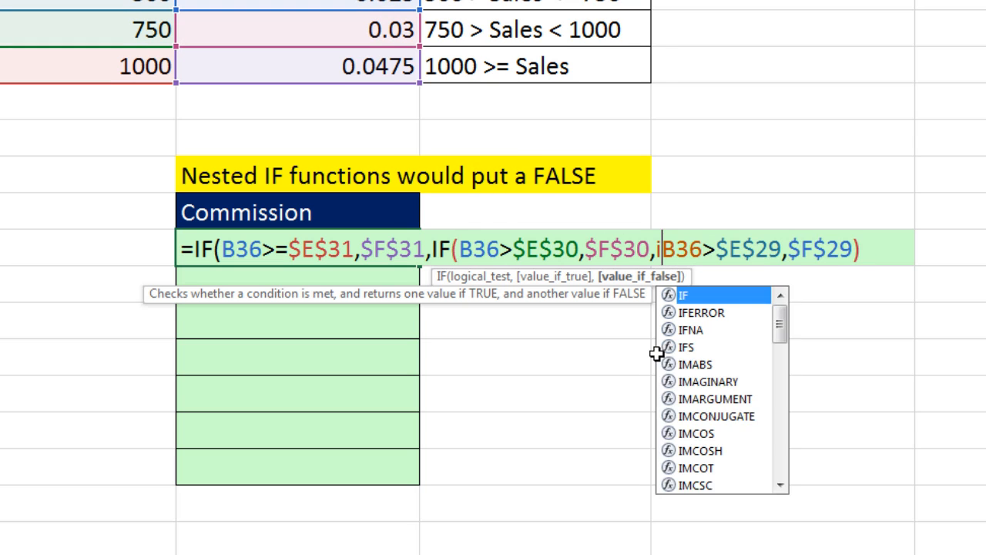
{"action": "key", "text": "Tab"}
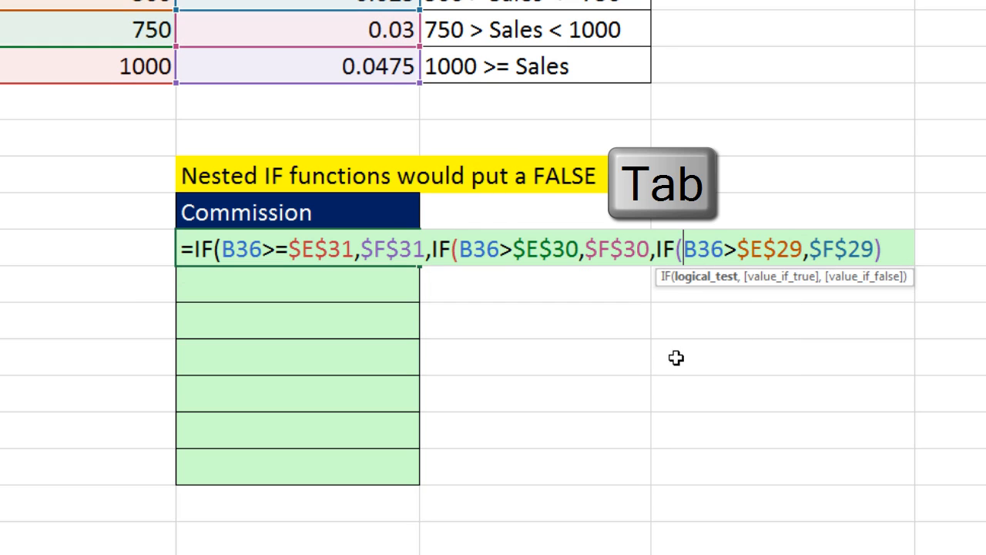
Add the two missing closing parentheses to the nested IF formula in F36, enter it and copy it down through F42
{"action": "left_click", "coordinate": [874, 253]}
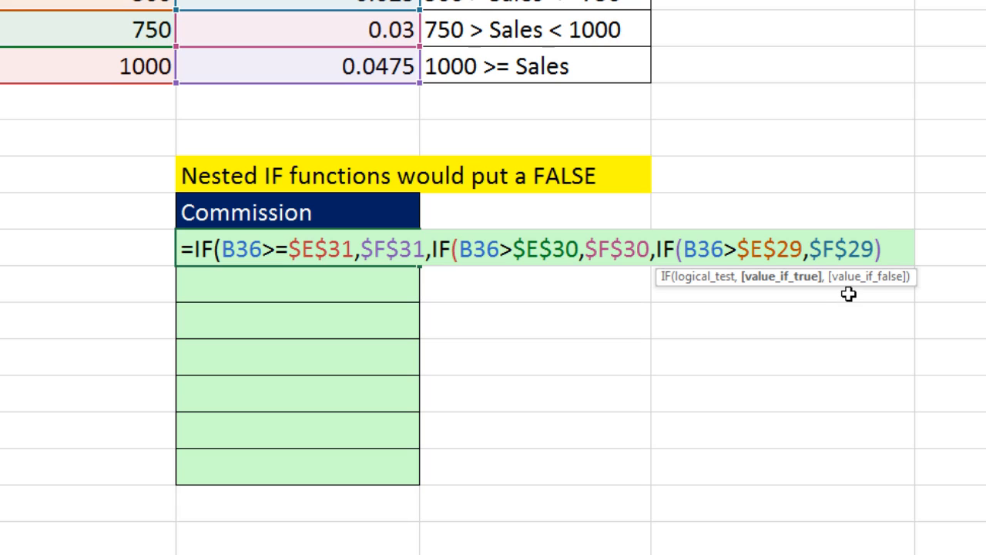
{"action": "left_click", "coordinate": [886, 260]}
{"action": "type", "text": "))"}
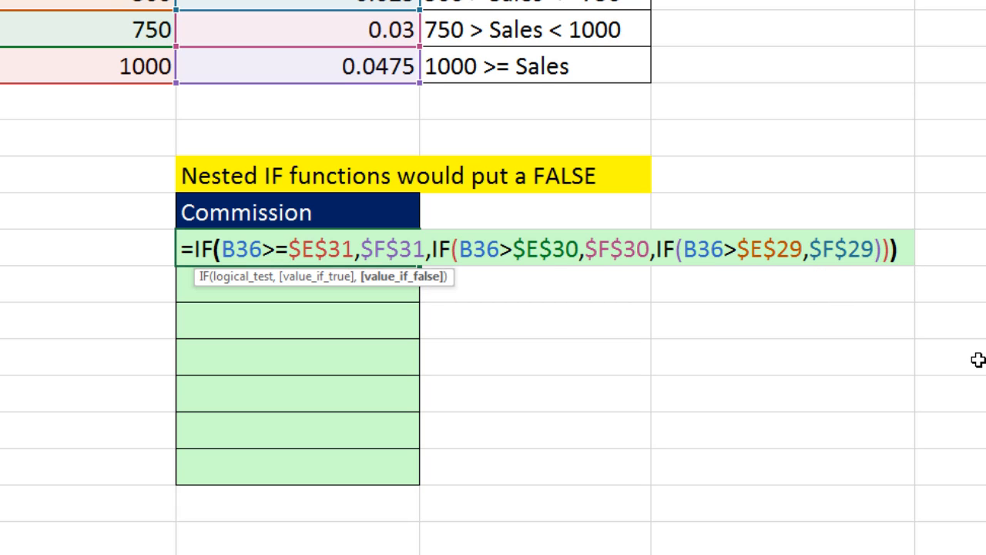
{"action": "key", "text": "ctrl+Return"}
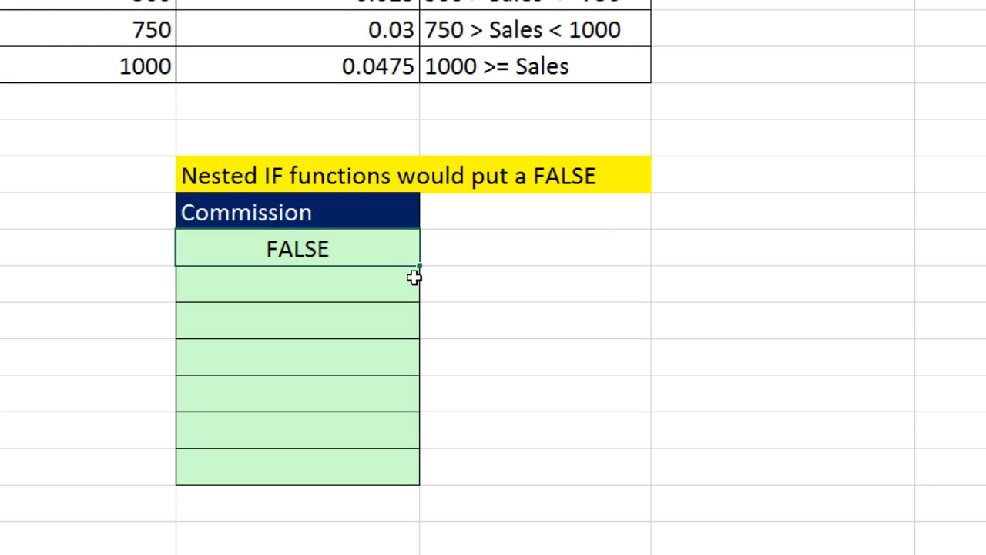
{"action": "left_click_drag", "start_coordinate": [419, 265], "coordinate": [405, 478]}
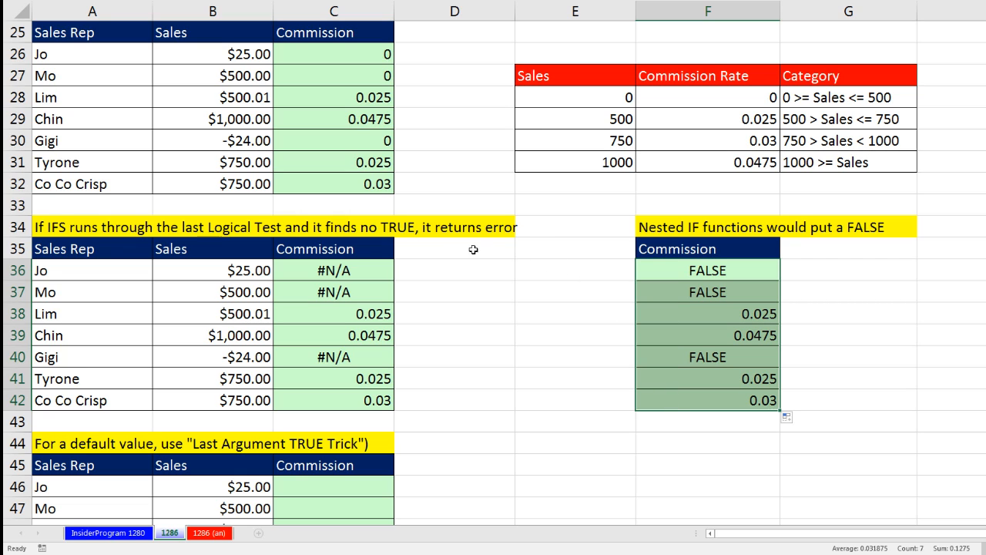
Copy the IFS commission formula from C36 into C46, the first cell of the default value example
{"action": "double_click", "coordinate": [371, 267]}
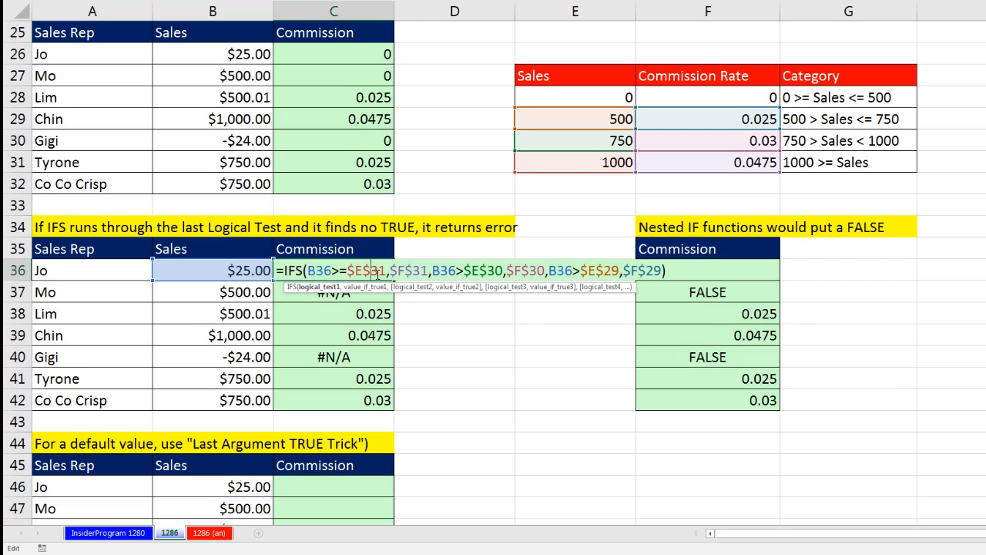
{"action": "key", "text": "Escape"}
{"action": "key", "text": "ctrl+c"}
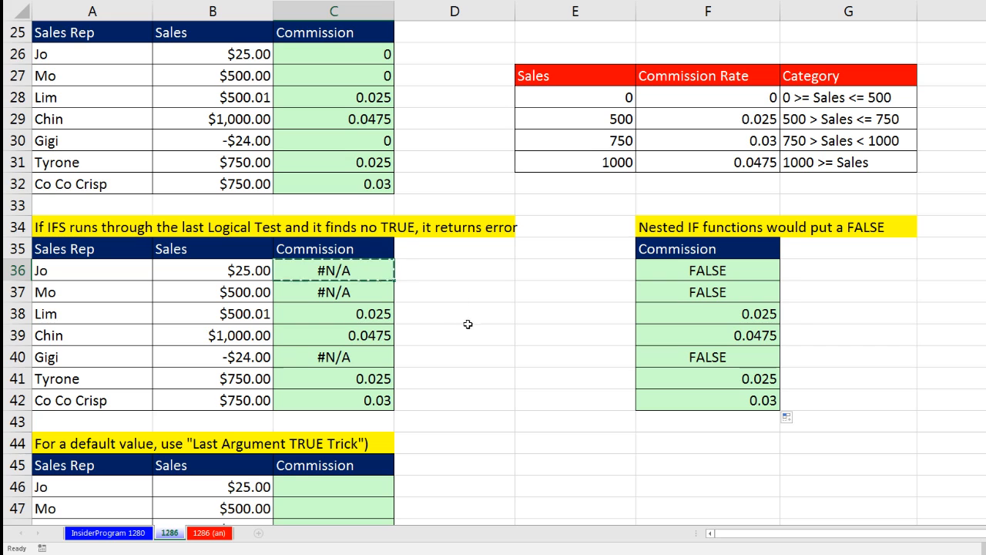
{"action": "scroll", "coordinate": [469, 330], "scroll_direction": "down", "scroll_amount": 1}
{"action": "scroll", "coordinate": [470, 331], "scroll_direction": "down", "scroll_amount": 2}
{"action": "left_click", "coordinate": [359, 360]}
{"action": "key", "text": "ctrl+v"}
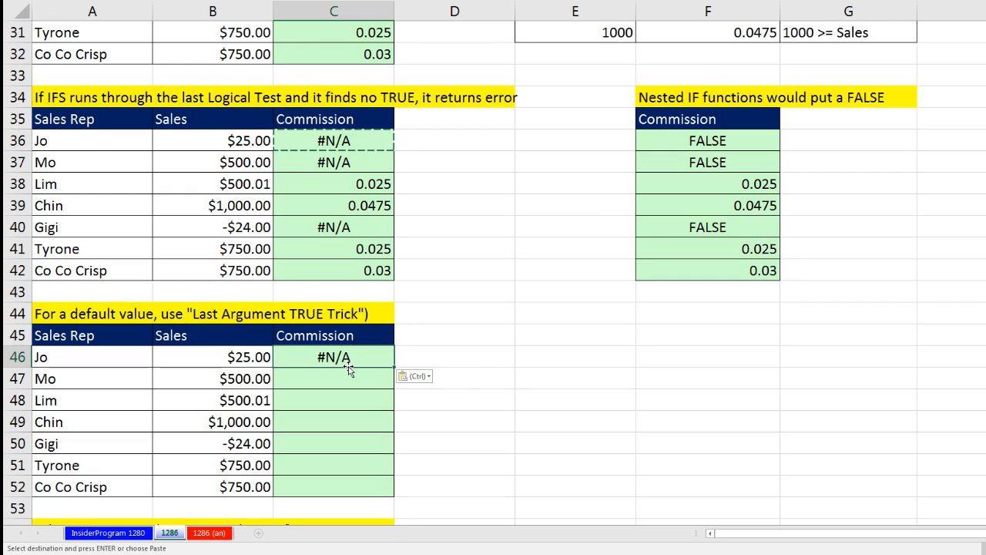
Append TRUE as the fourth logical test of the IFS formula in C46, followed by a comma
{"action": "key", "text": "F2"}
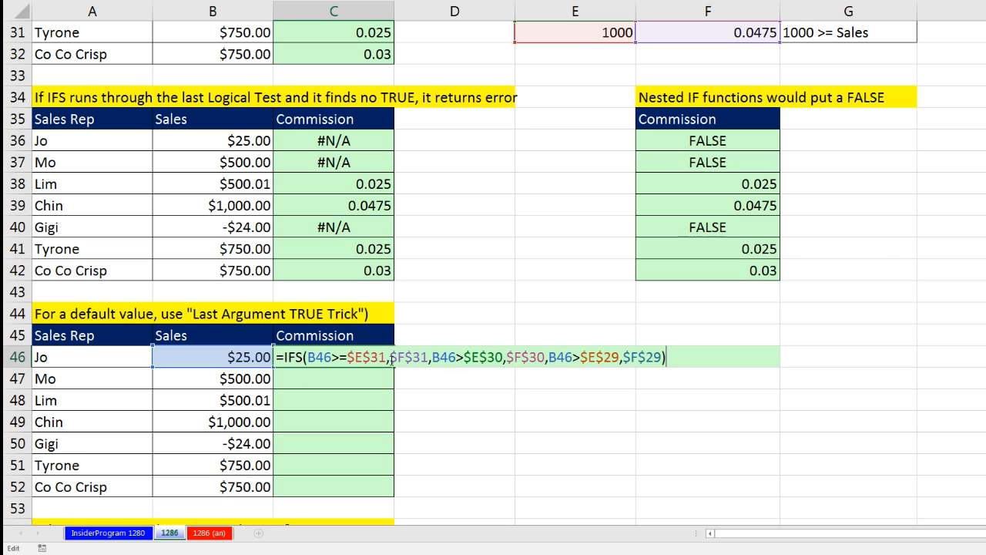
{"action": "left_click", "coordinate": [662, 357]}
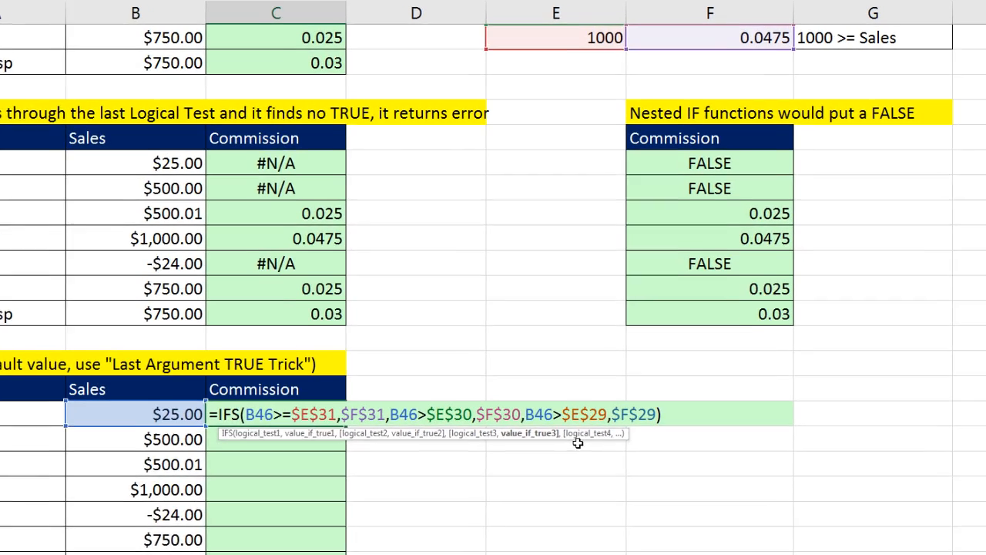
{"action": "type", "text": ","}
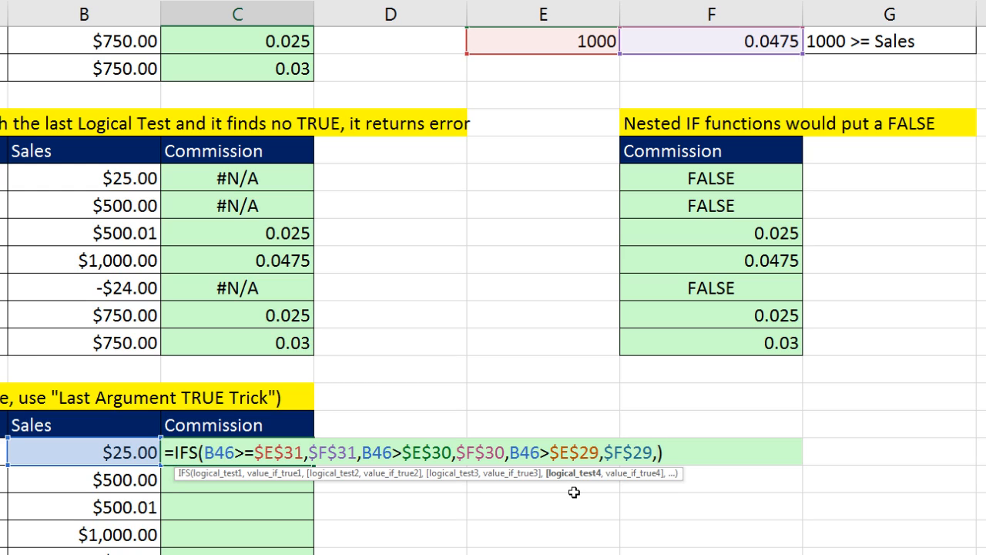
{"action": "type", "text": "TRUE"}
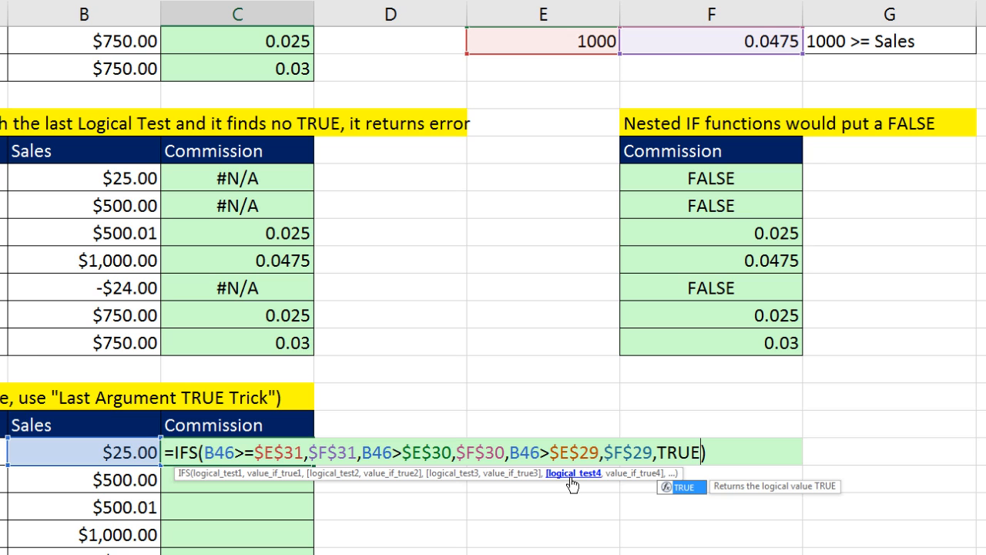
{"action": "type", "text": ","}
Use the absolute reference $F$28 as the value for the TRUE test, enter the C46 formula and copy it down through C52
{"action": "scroll", "coordinate": [682, 494], "scroll_direction": "up", "scroll_amount": 2}
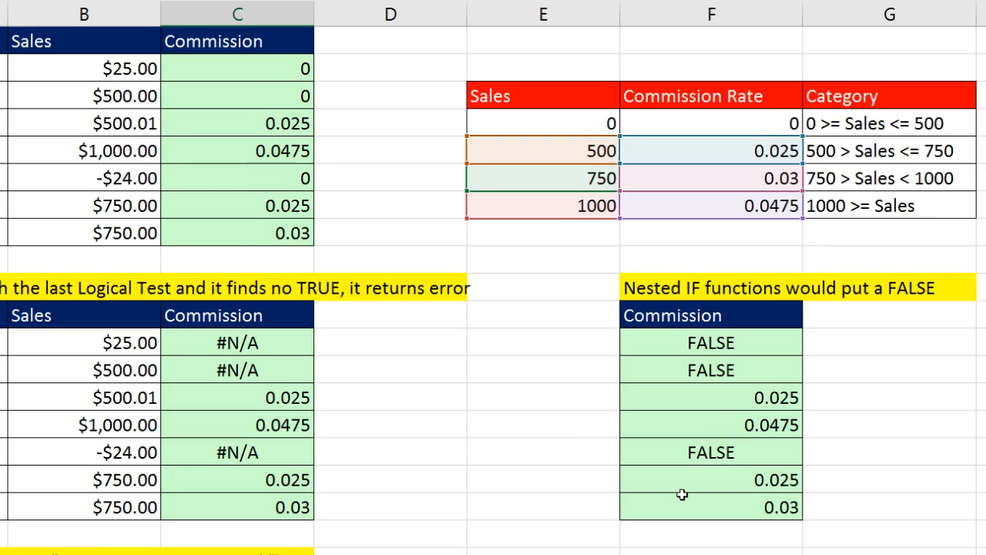
{"action": "scroll", "coordinate": [681, 494], "scroll_direction": "up", "scroll_amount": 3}
{"action": "left_click", "coordinate": [788, 377]}
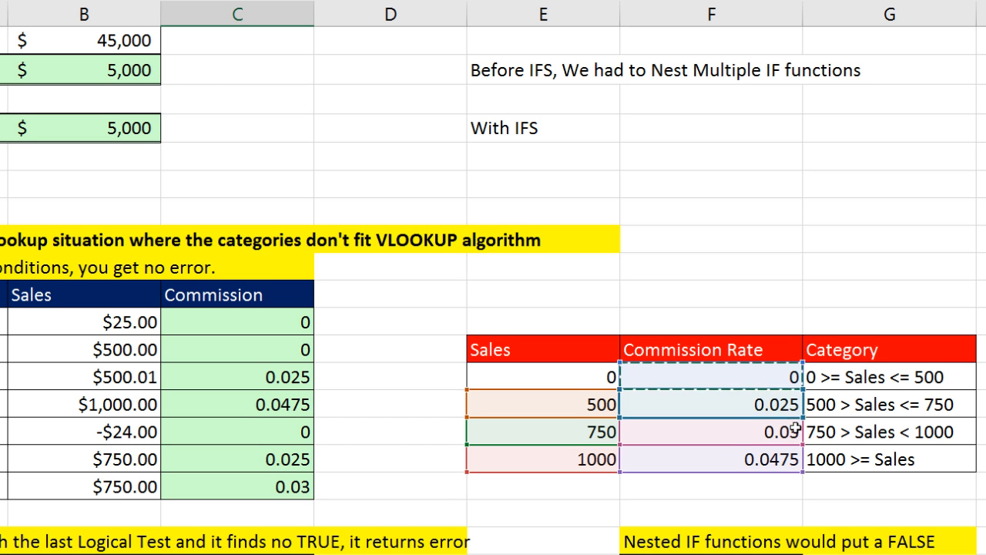
{"action": "scroll", "coordinate": [758, 396], "scroll_direction": "down", "scroll_amount": 6}
{"action": "key", "text": "F4"}
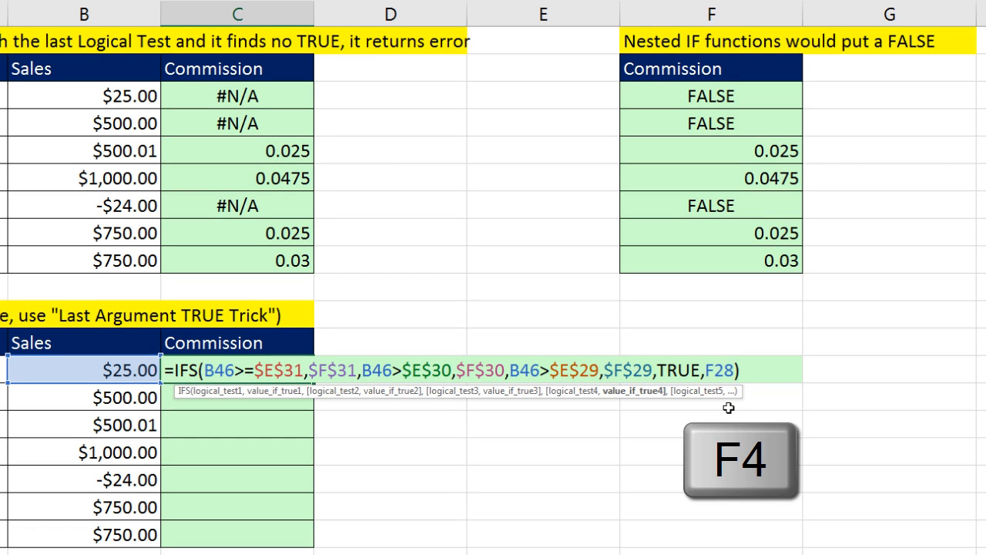
{"action": "key", "text": "ctrl+Return"}
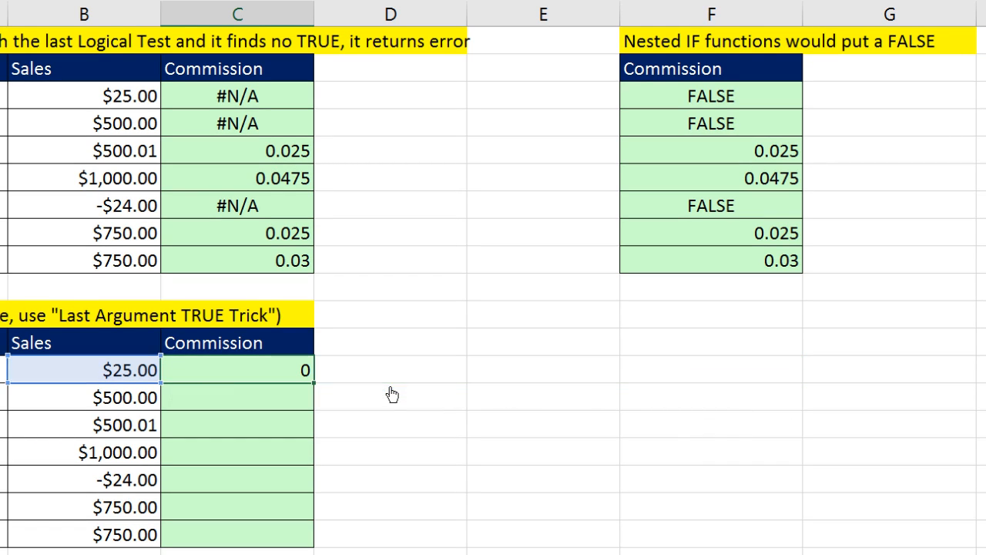
{"action": "double_click", "coordinate": [314, 385]}
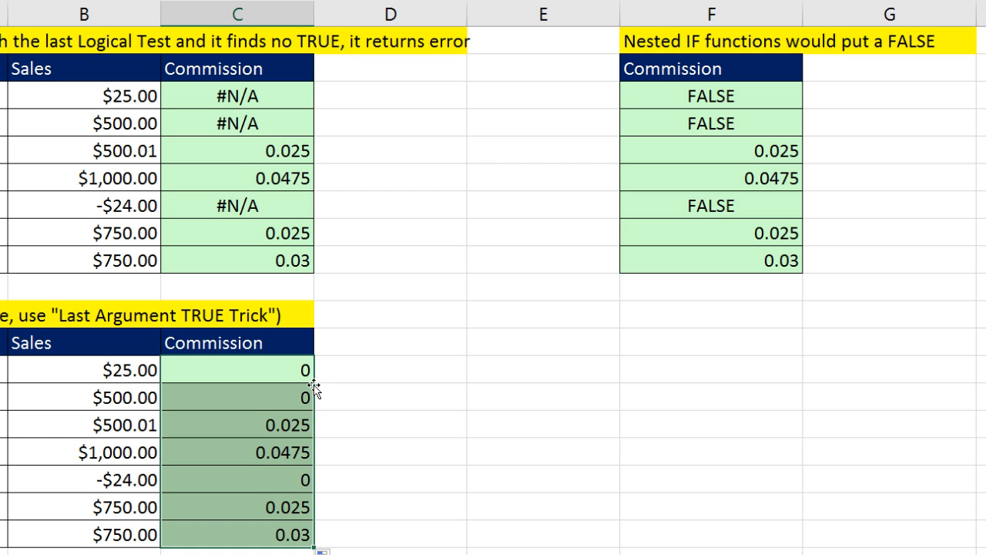
Reopen the C46 formula and review its four logical tests one by one, ending with the TRUE default
{"action": "double_click", "coordinate": [277, 369]}
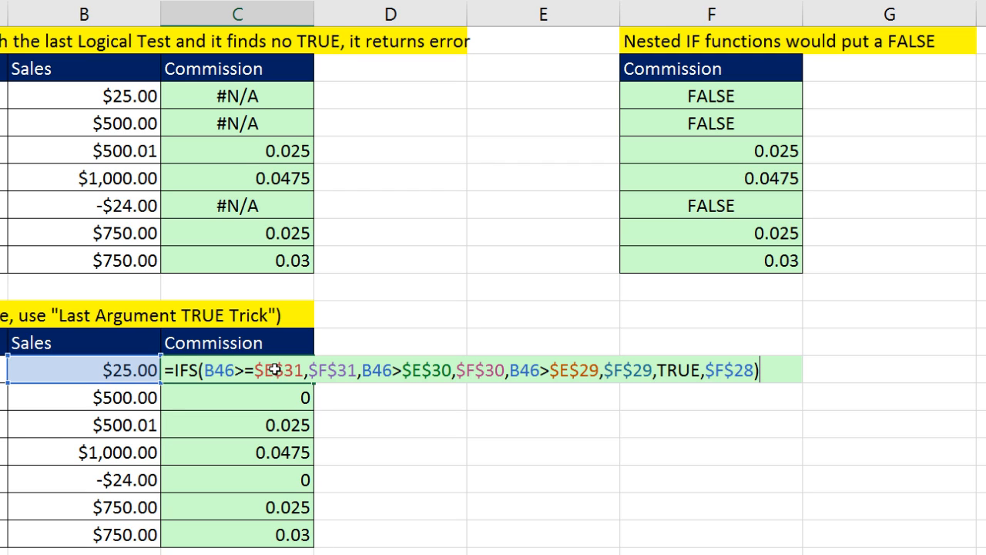
{"action": "left_click", "coordinate": [235, 370]}
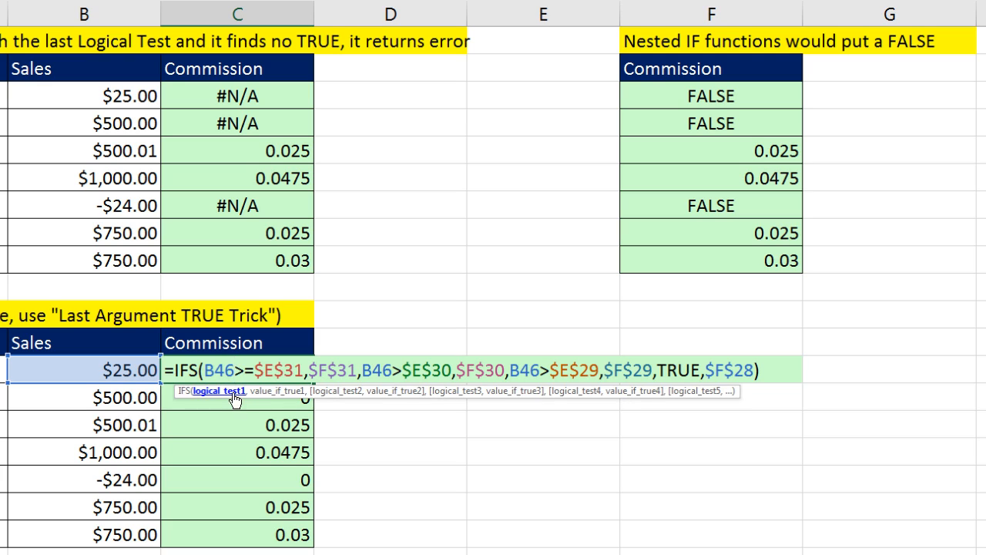
{"action": "left_click", "coordinate": [228, 390]}
{"action": "left_click", "coordinate": [333, 393]}
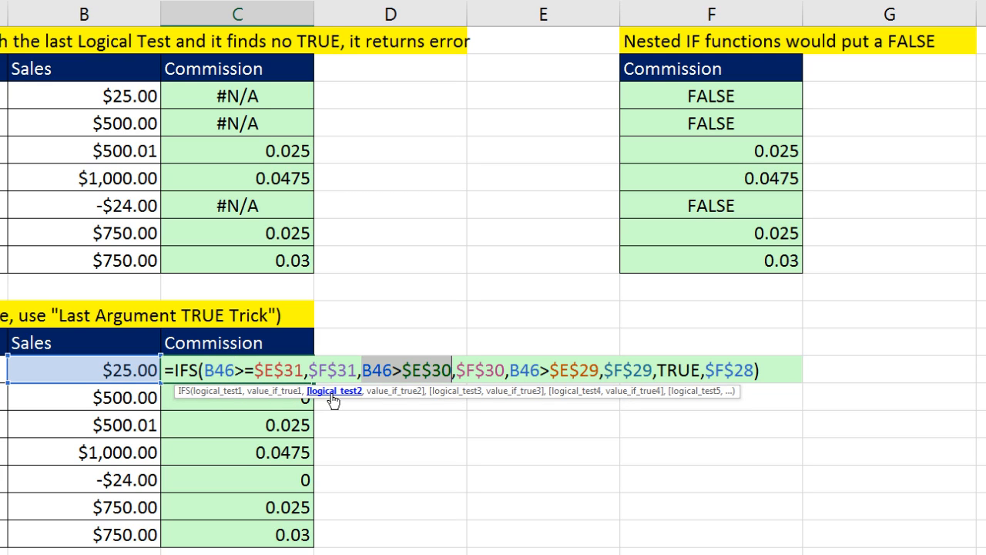
{"action": "left_click", "coordinate": [453, 393]}
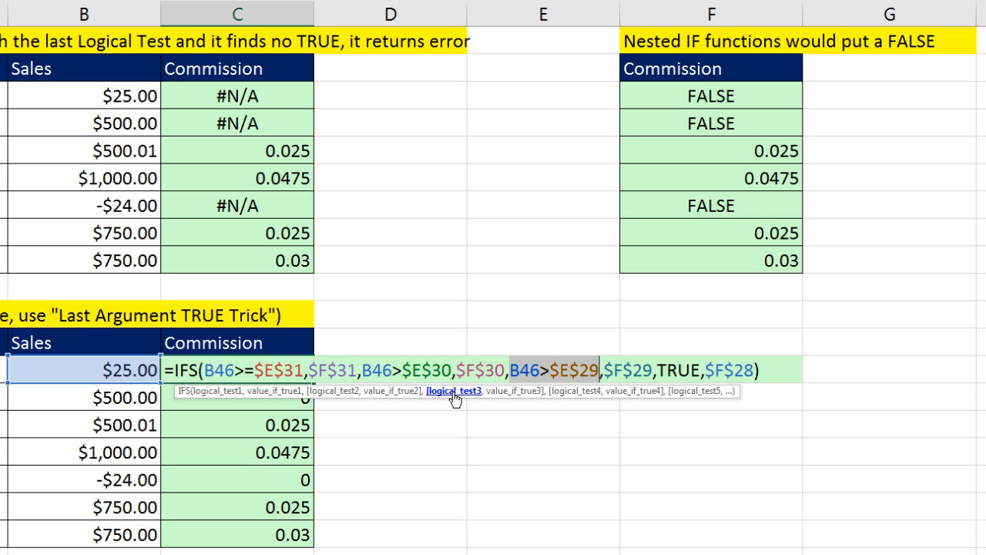
{"action": "left_click", "coordinate": [637, 395]}
{"action": "left_click", "coordinate": [595, 392]}
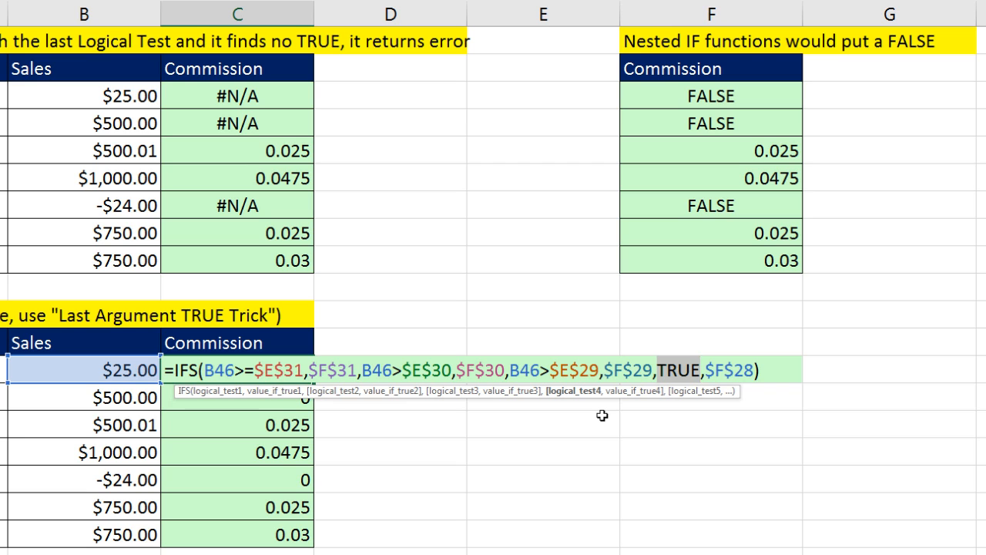
{"action": "key", "text": "ctrl+Return"}
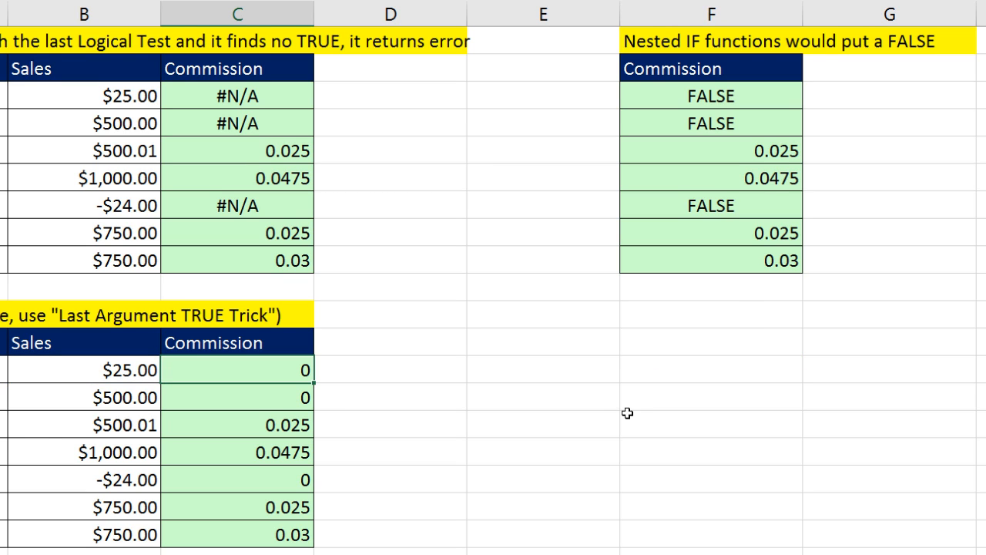
Enter =IF(A56,"Rad") in C56, the first IF cell of the TRUE/FALSE interpretation table, and copy it down through C63
{"action": "scroll", "coordinate": [616, 412], "scroll_direction": "down", "scroll_amount": 4}
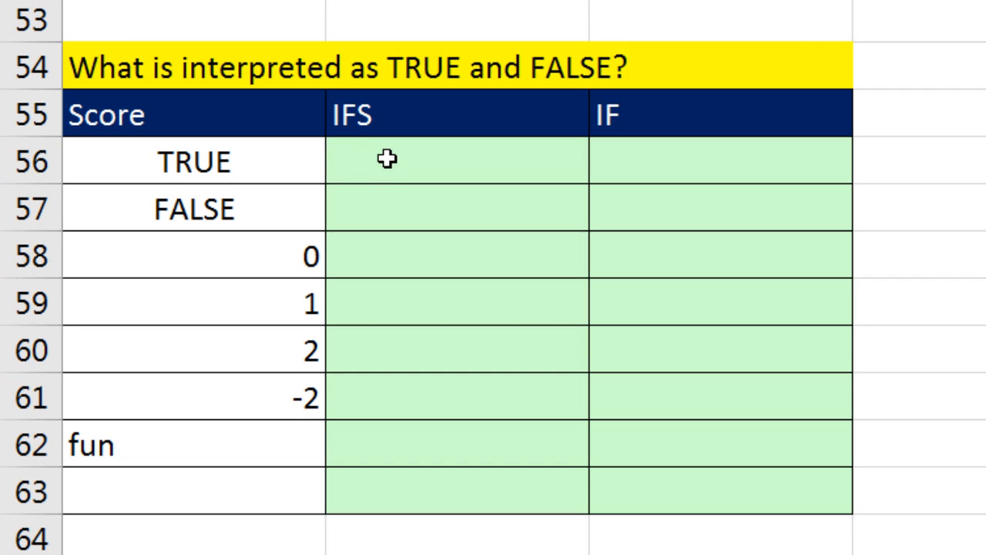
{"action": "left_click", "coordinate": [603, 173]}
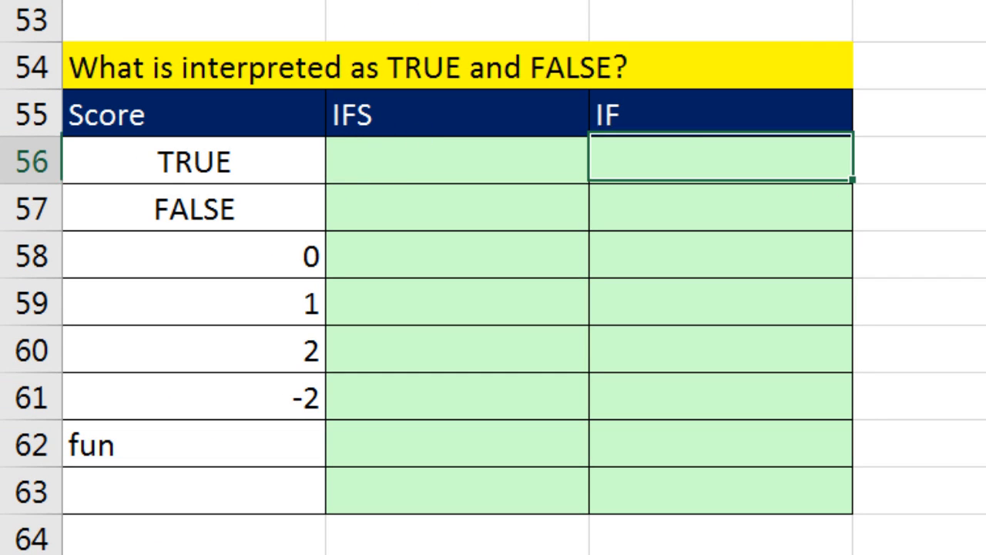
{"action": "type", "text": "=i"}
{"action": "key", "text": "Tab"}
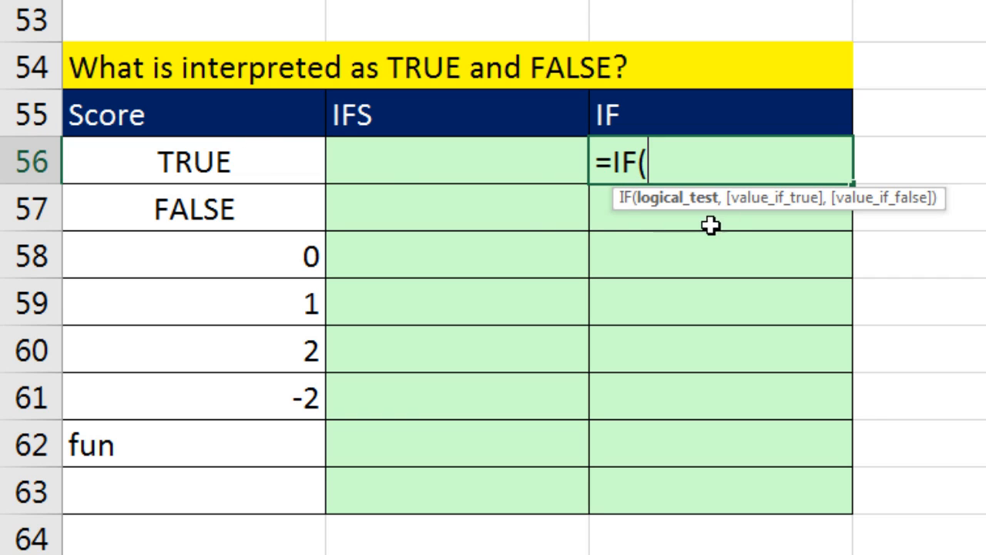
{"action": "left_click", "coordinate": [226, 166]}
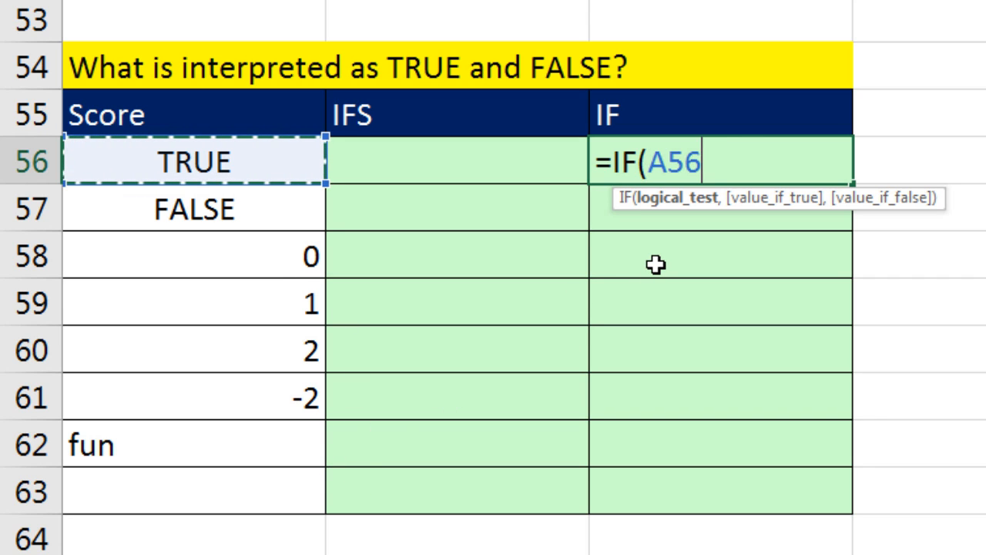
{"action": "type", "text": ",\"Rad\""}
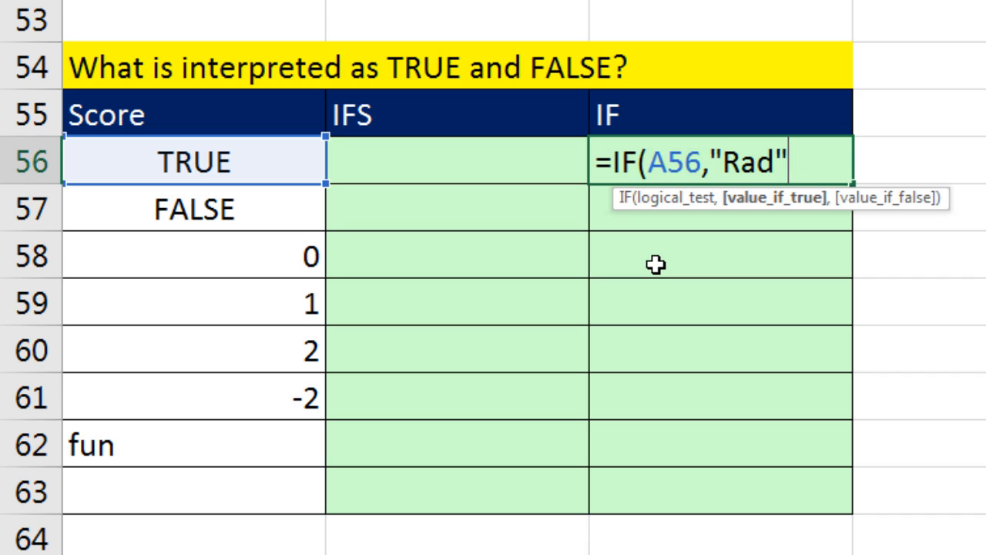
{"action": "type", "text": ")"}
{"action": "key", "text": "ctrl+Return"}
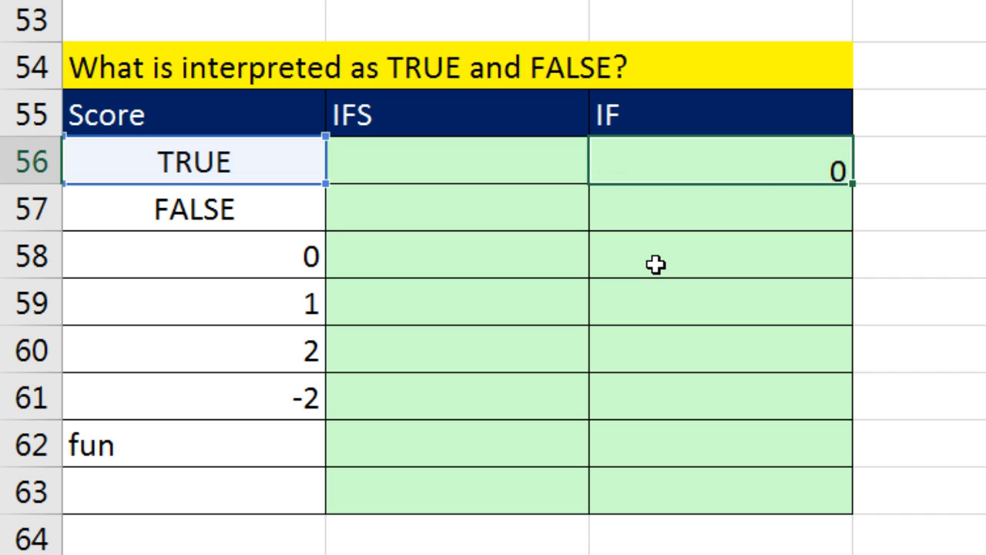
{"action": "left_click_drag", "start_coordinate": [852, 185], "coordinate": [847, 489]}
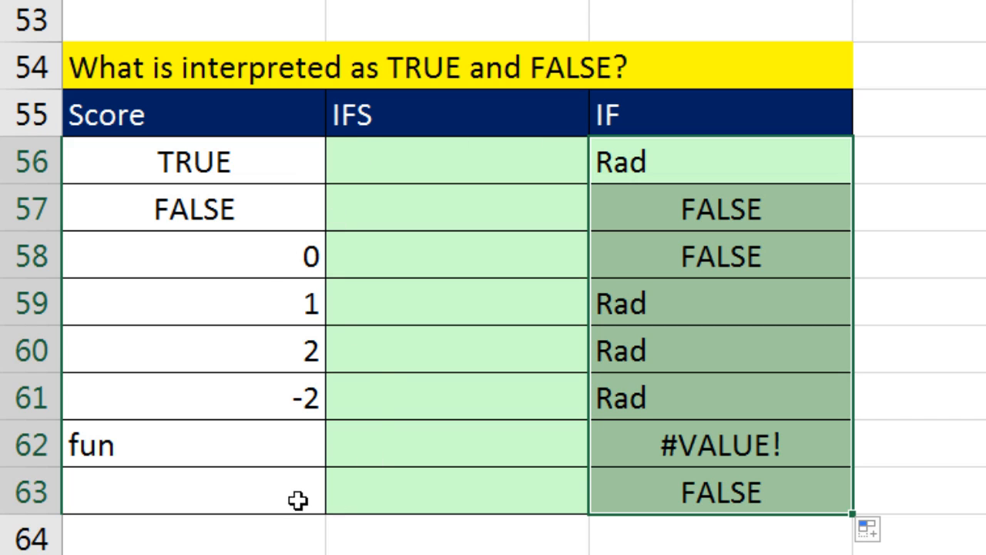
Add "Rad 2" as the value if false in the C56 formula, copy it down through C63, and select C57, C58 and C63
{"action": "double_click", "coordinate": [715, 161]}
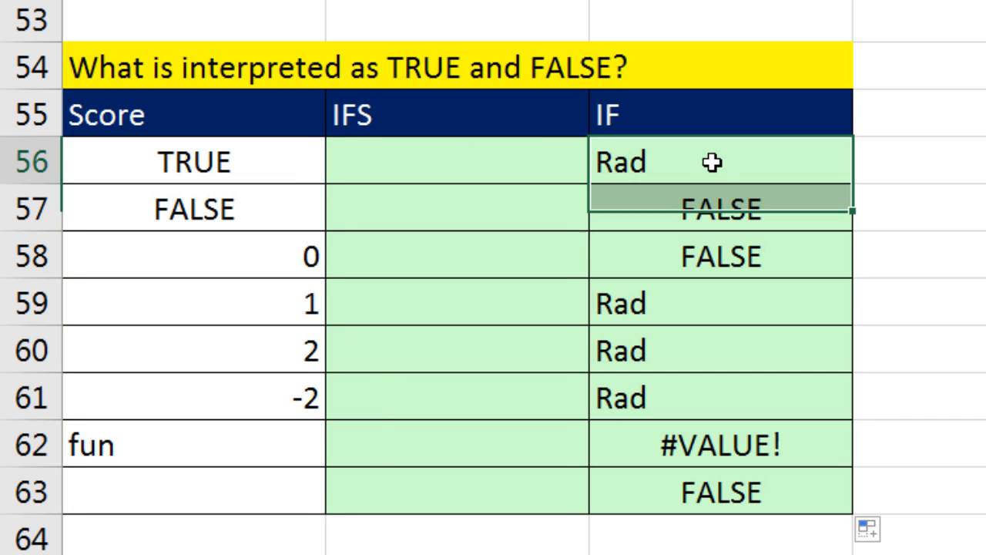
{"action": "left_click", "coordinate": [794, 171]}
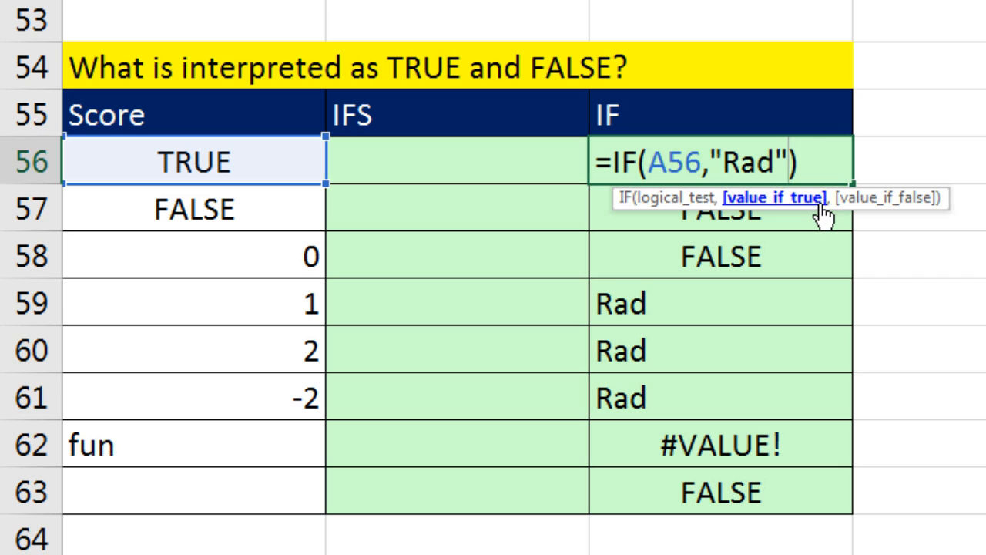
{"action": "type", "text": ",\""}
{"action": "type", "text": "Rad 2\""}
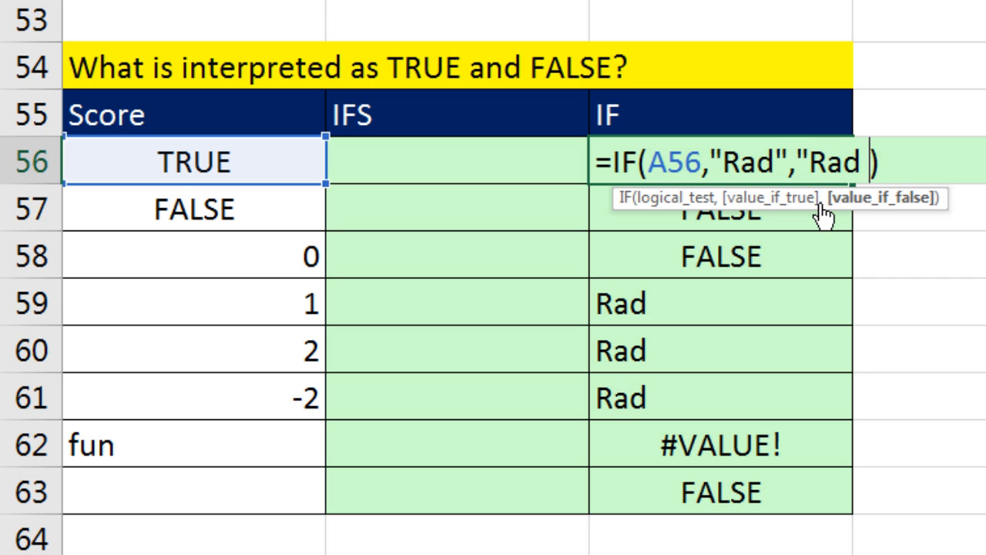
{"action": "key", "text": "ctrl+Return"}
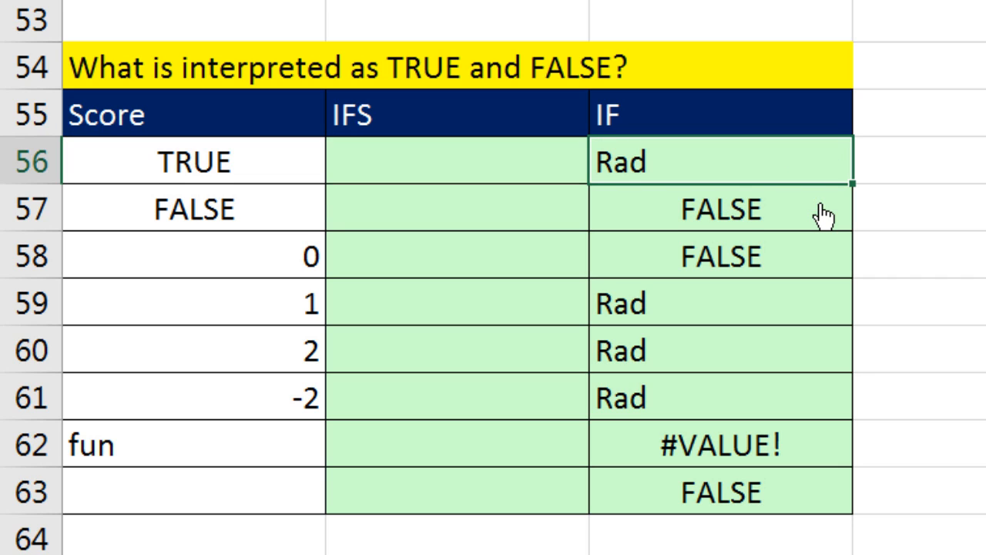
{"action": "double_click", "coordinate": [851, 187]}
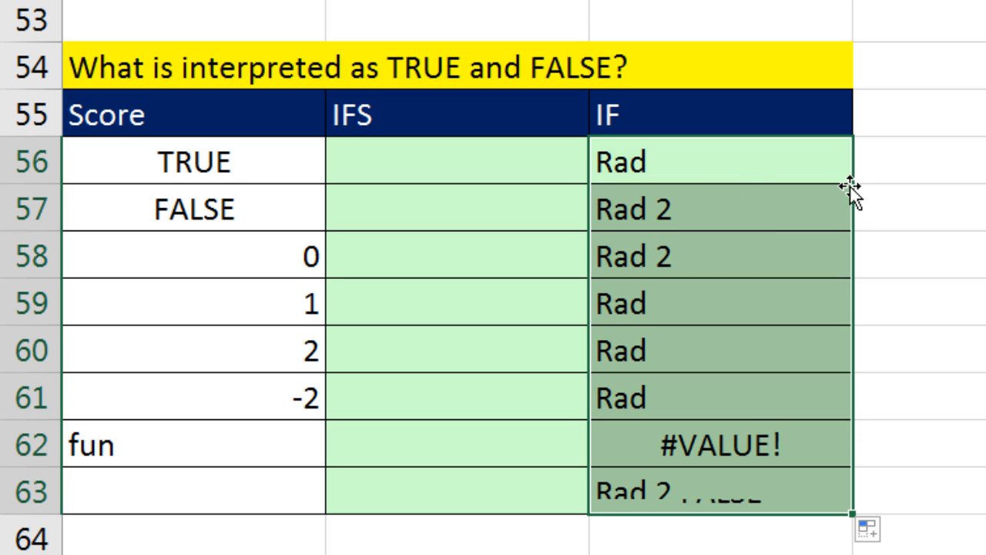
{"action": "left_click_drag", "start_coordinate": [748, 203], "coordinate": [752, 248]}
{"action": "left_click", "coordinate": [751, 484], "text": "ctrl"}
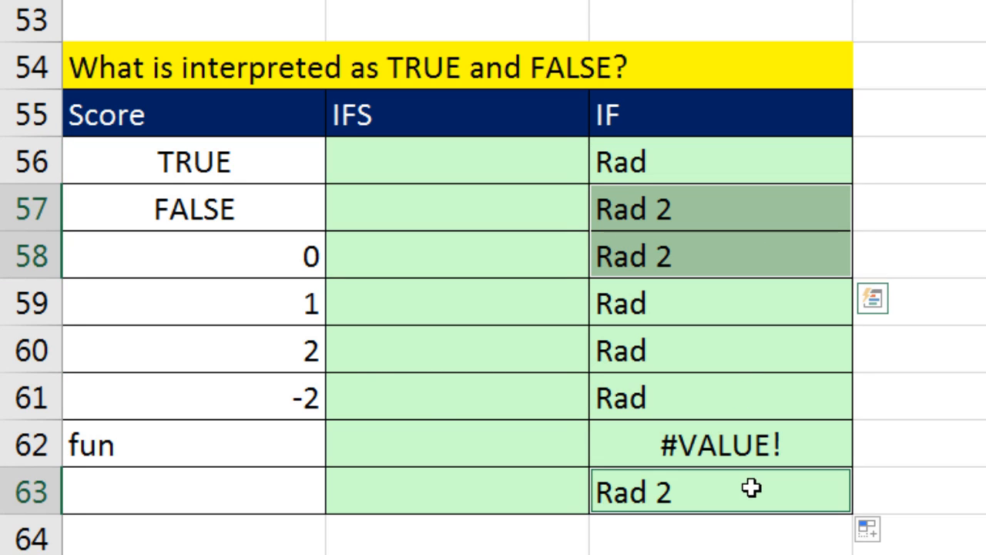
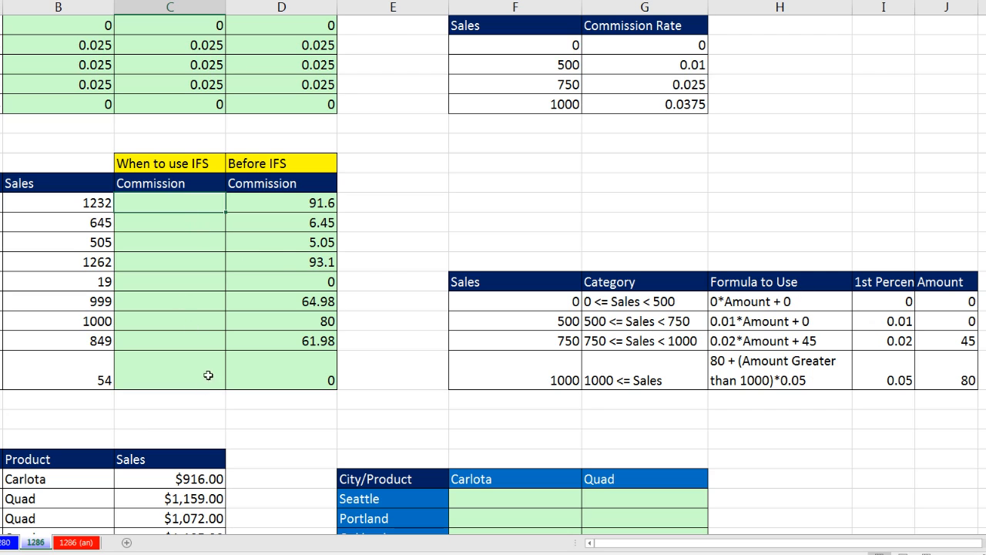
Start an IFS formula in C80 under When to use IFS, with B80>=$F$88 as its first logical test, followed by a comma
{"action": "type", "text": "=ifs"}
{"action": "key", "text": "Tab"}
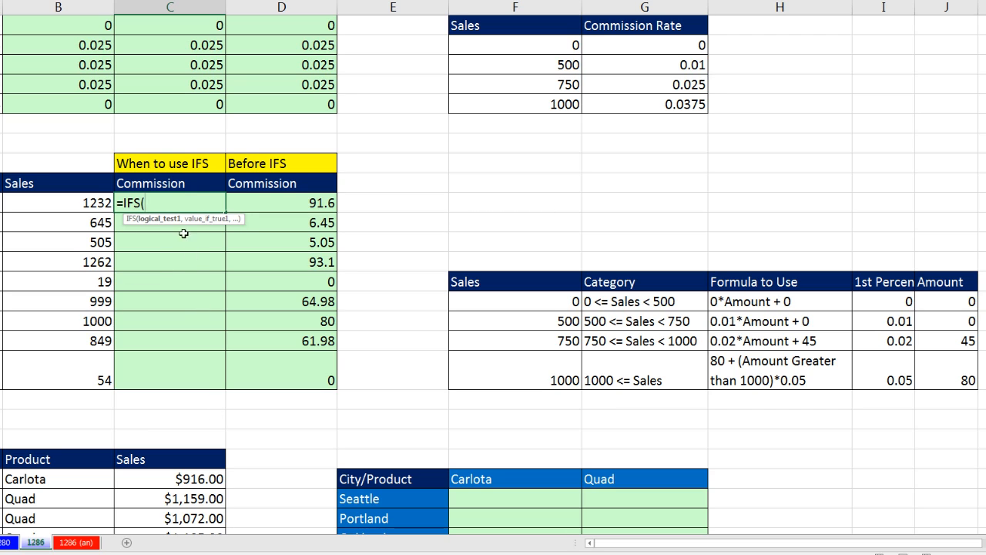
{"action": "left_click", "coordinate": [91, 204]}
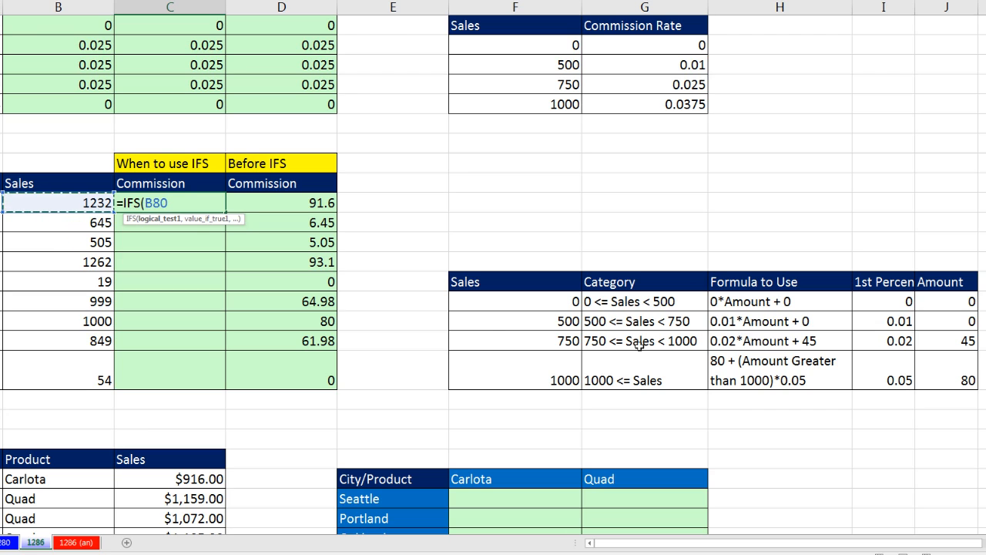
{"action": "type", "text": ">="}
{"action": "left_click", "coordinate": [554, 375]}
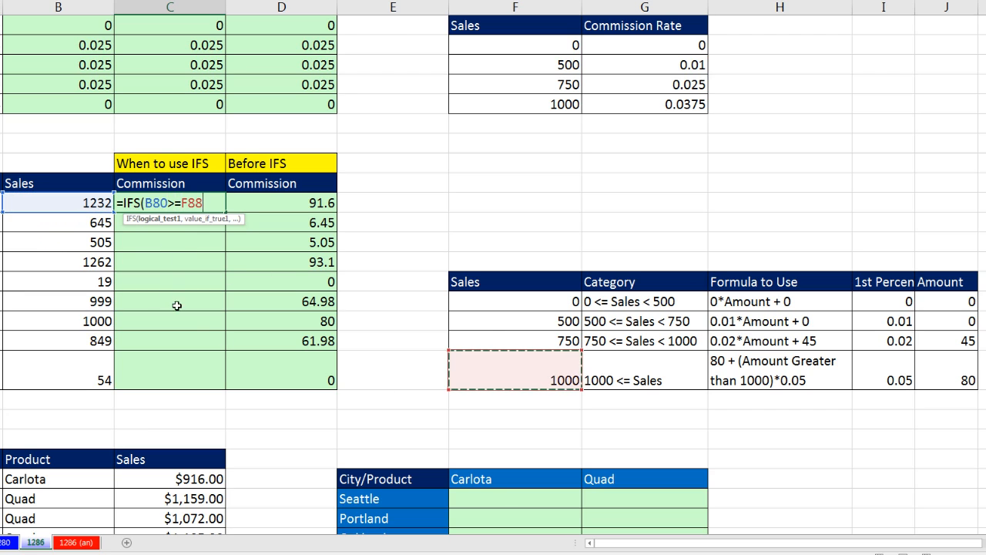
{"action": "key", "text": "F4"}
{"action": "type", "text": ","}
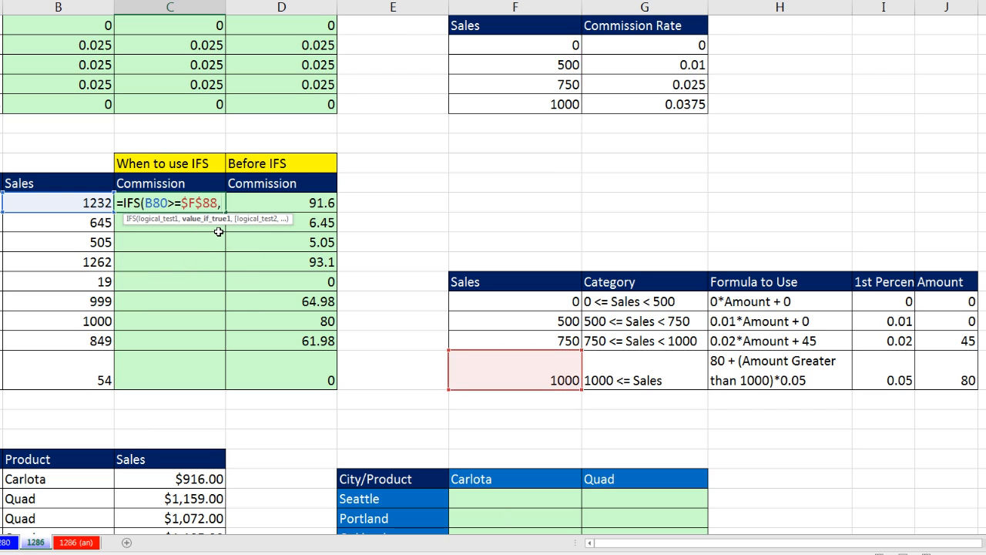
Enter $J$88+(B80-$F$88)*$I$88 as the value for the first logical test in C80 and review that expression
{"action": "left_click", "coordinate": [932, 375]}
{"action": "key", "text": "F4"}
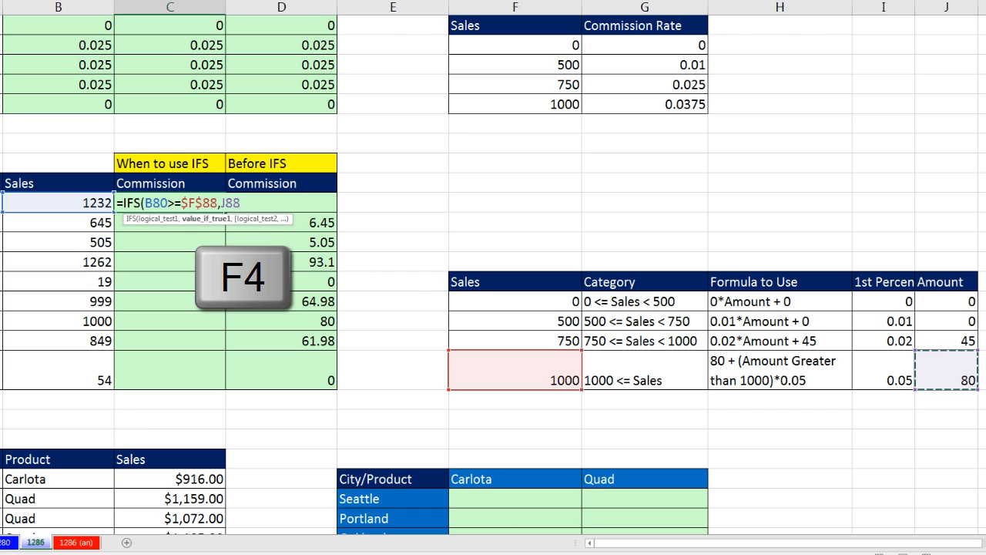
{"action": "type", "text": "+"}
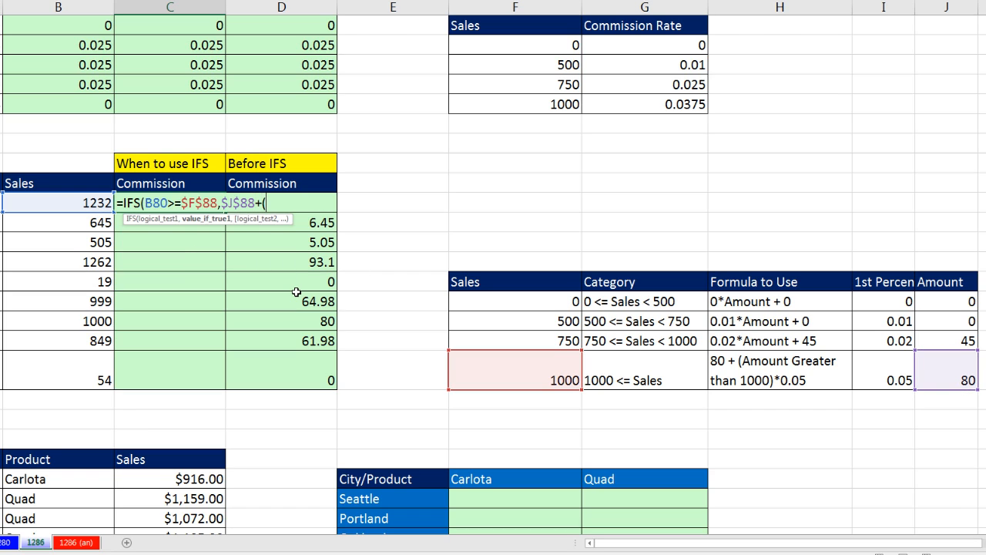
{"action": "type", "text": "("}
{"action": "left_click", "coordinate": [90, 202]}
{"action": "type", "text": "-"}
{"action": "left_click", "coordinate": [557, 380]}
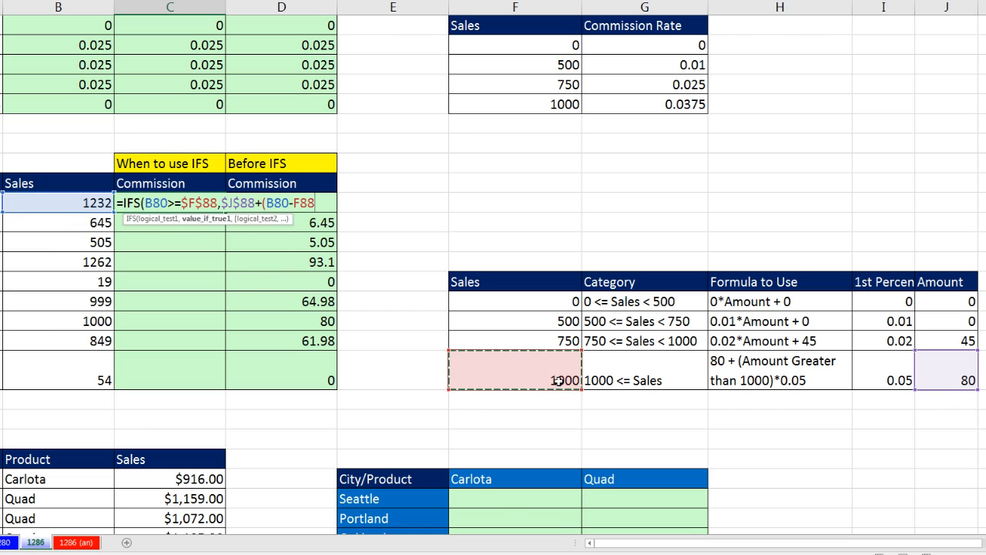
{"action": "key", "text": "F4"}
{"action": "type", "text": ")*"}
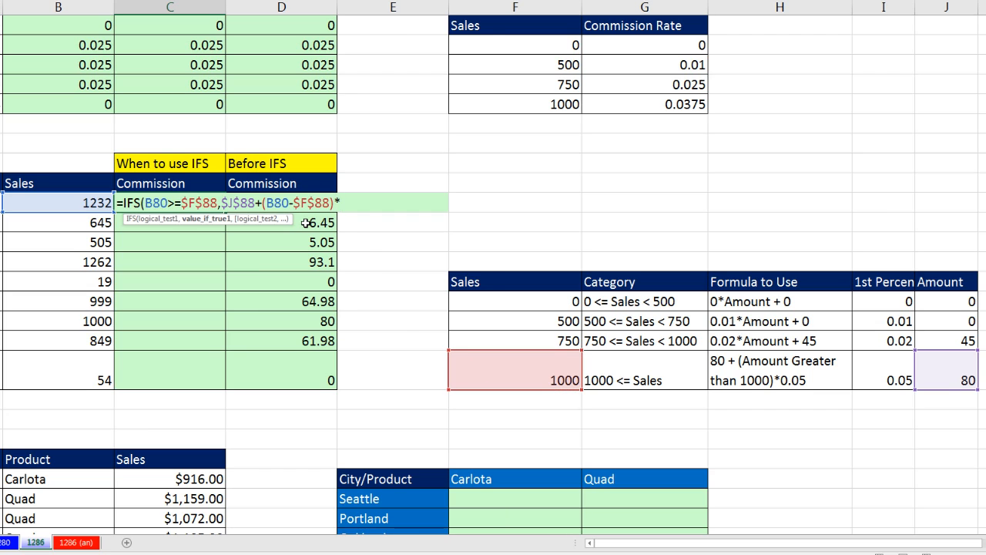
{"action": "left_click", "coordinate": [878, 376]}
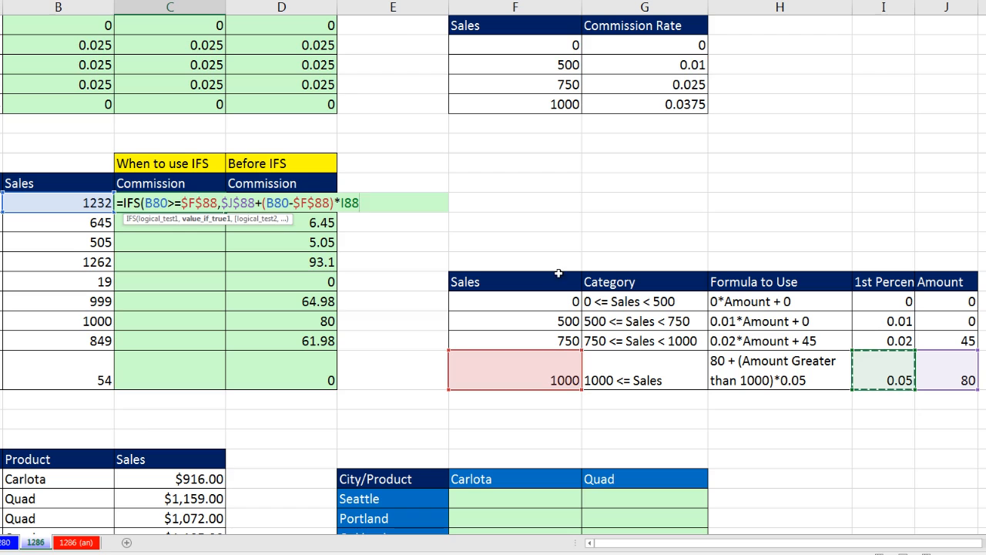
{"action": "key", "text": "F4"}
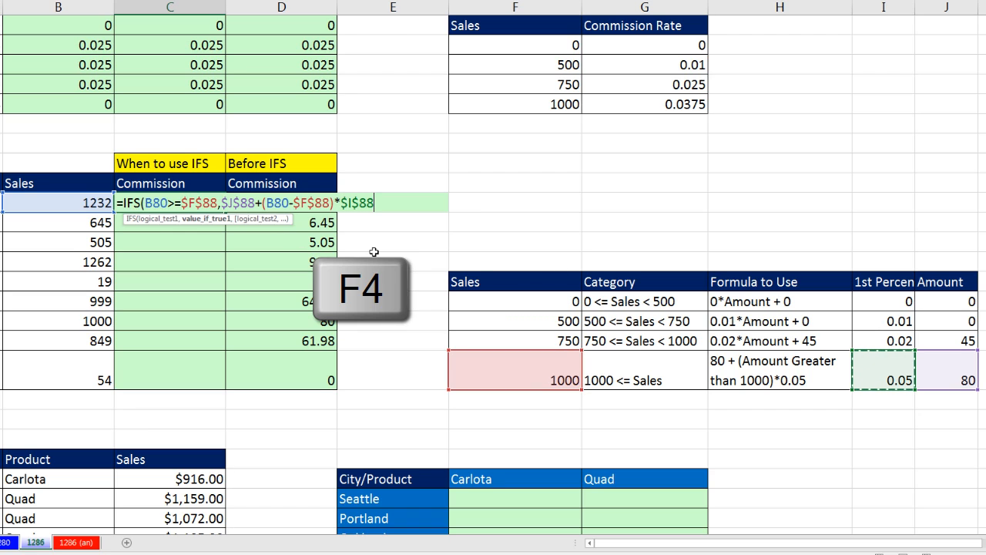
{"action": "left_click", "coordinate": [217, 221]}
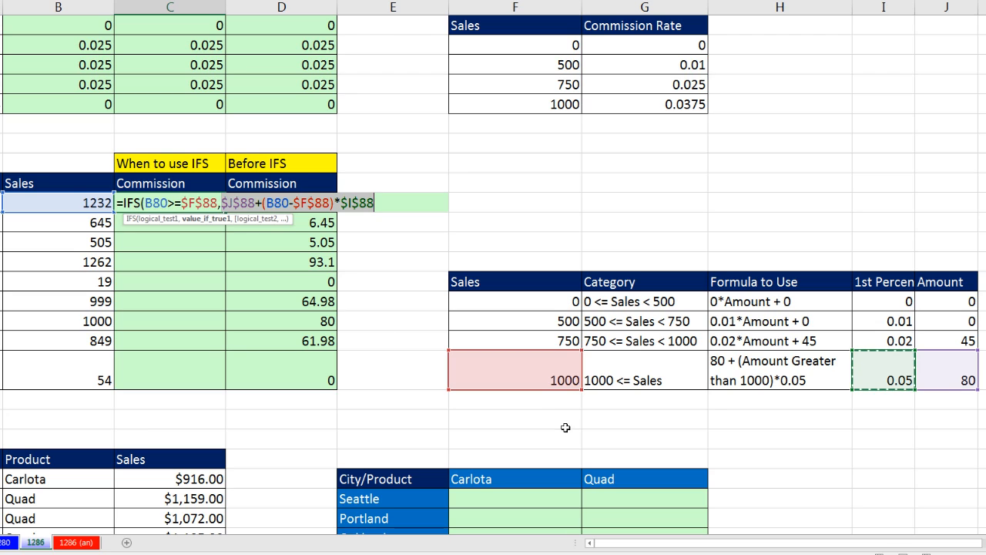
{"action": "left_click", "coordinate": [381, 204]}
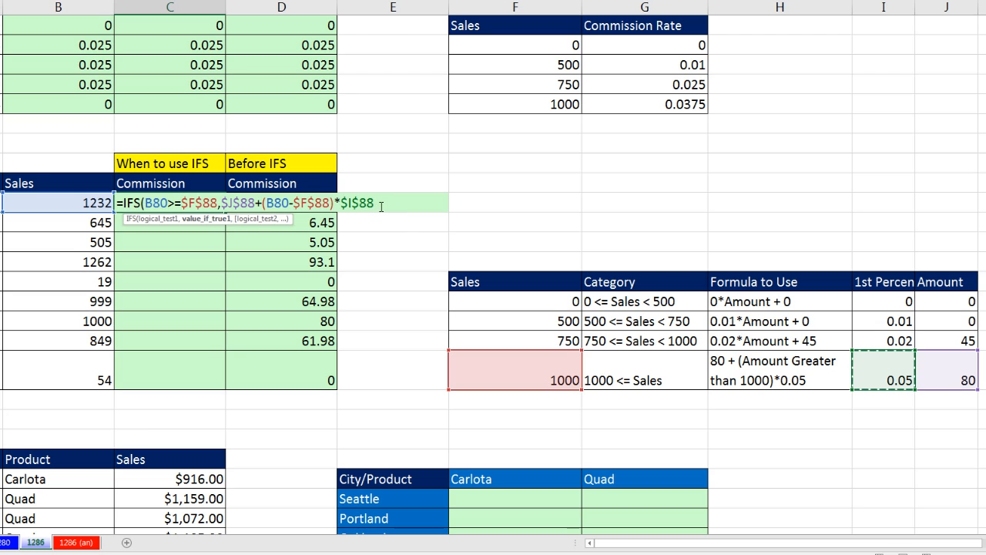
Add B80>=$F$87 as the second logical test of the C80 IFS formula, followed by a comma
{"action": "type", "text": ","}
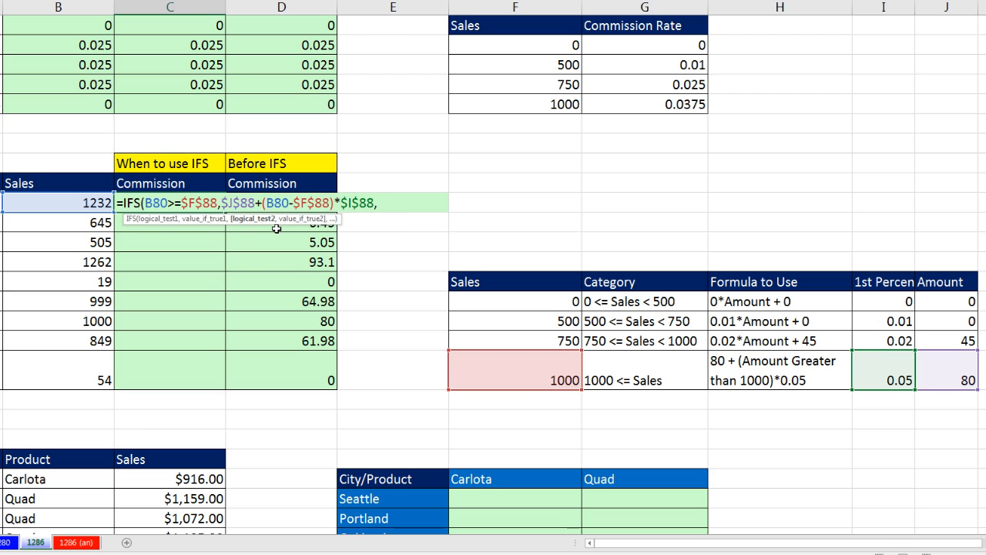
{"action": "left_click", "coordinate": [83, 202]}
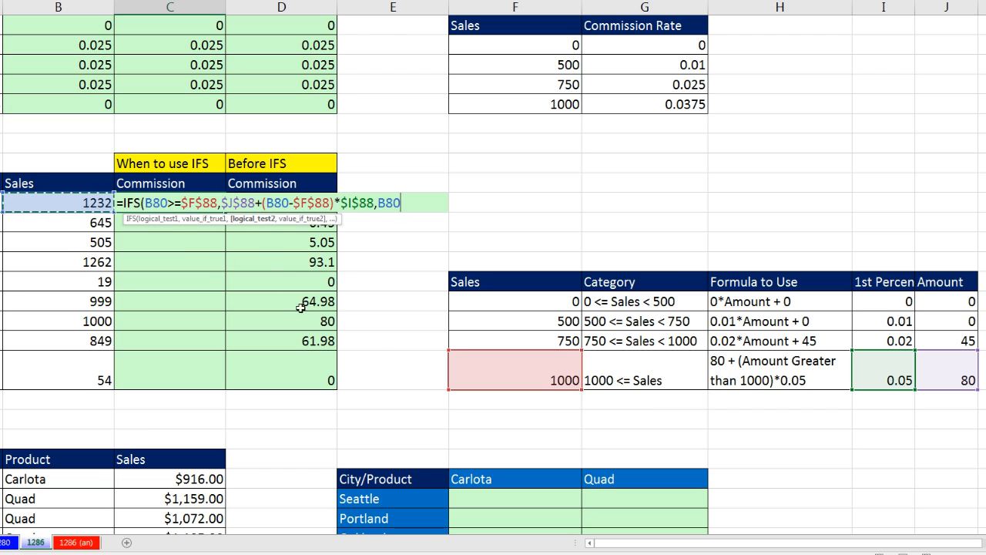
{"action": "type", "text": ">="}
{"action": "left_click", "coordinate": [570, 341]}
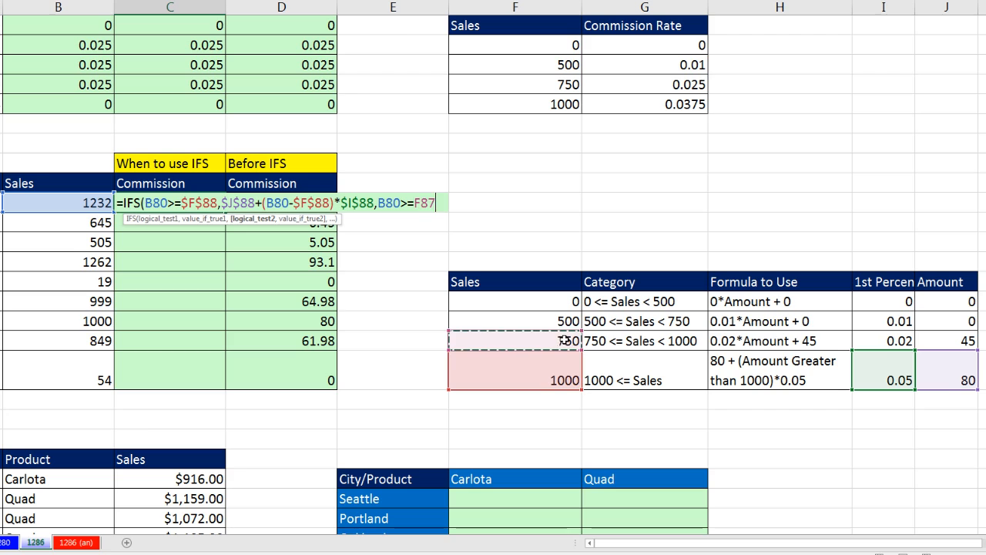
{"action": "key", "text": "F4"}
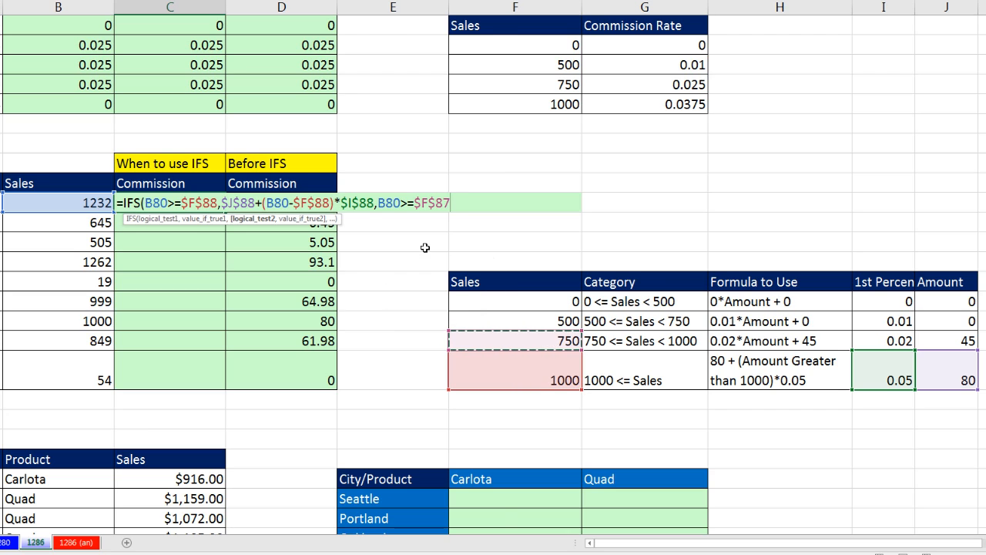
{"action": "type", "text": ","}
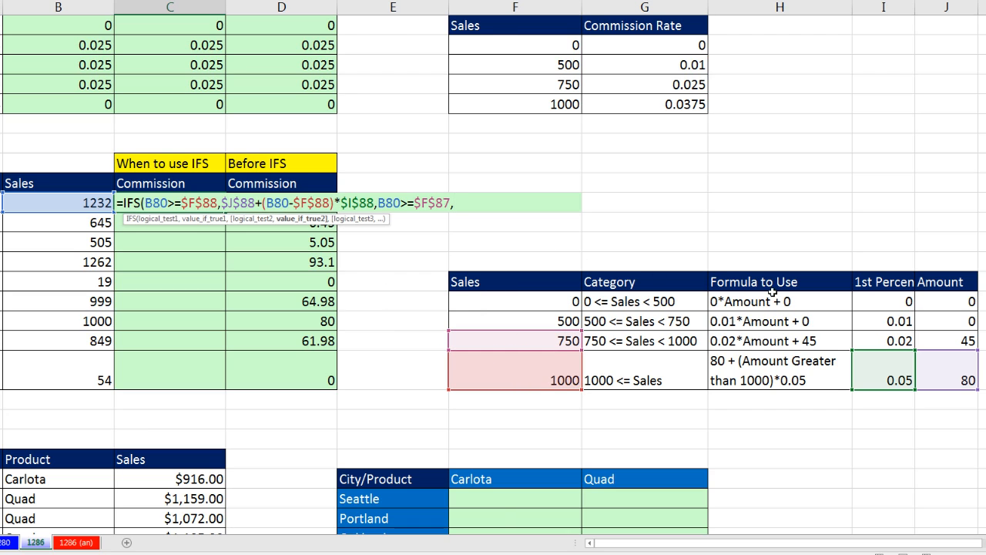
Enter $J$87+B80*$I$87 as the value for the second logical test in the C80 IFS formula, followed by a comma
{"action": "left_click", "coordinate": [966, 341]}
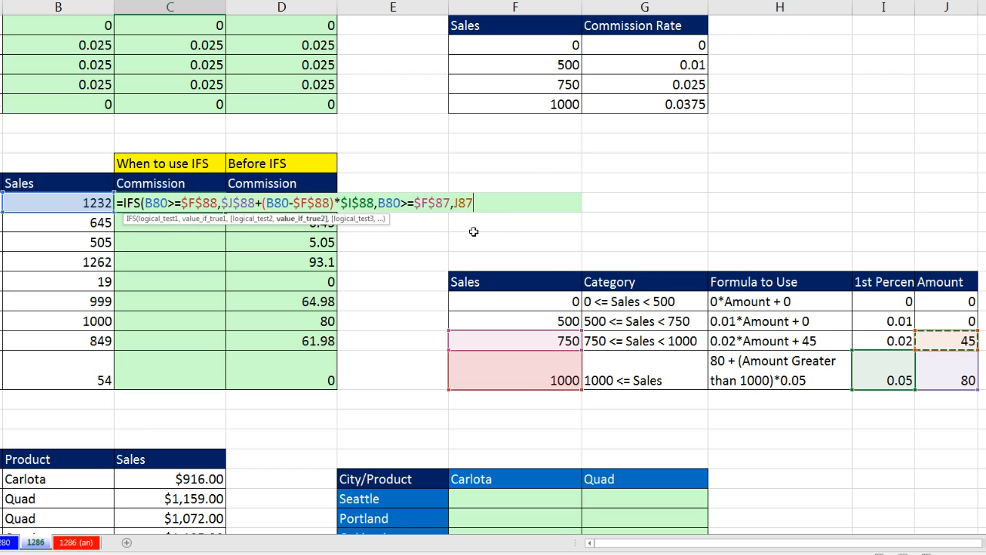
{"action": "key", "text": "F4"}
{"action": "type", "text": "+"}
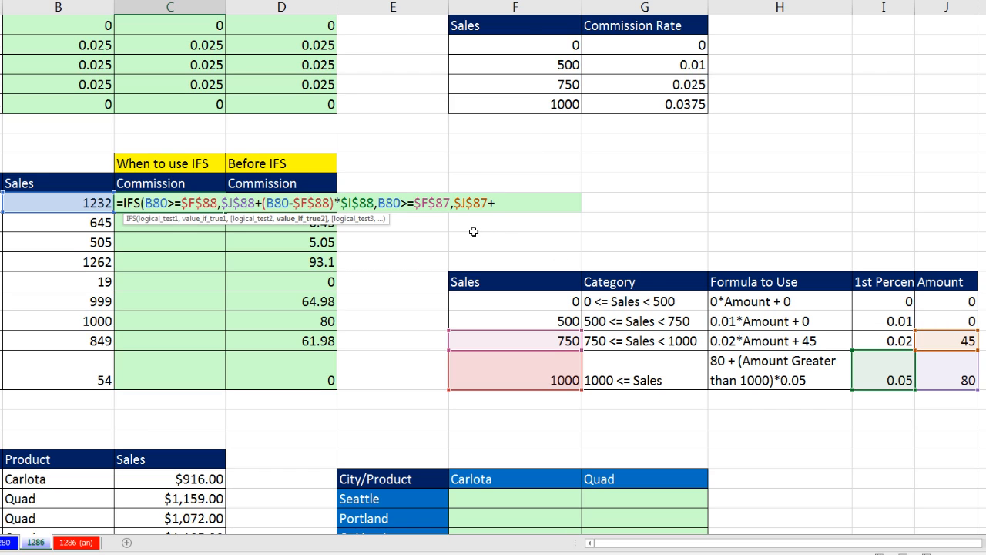
{"action": "left_click", "coordinate": [91, 207]}
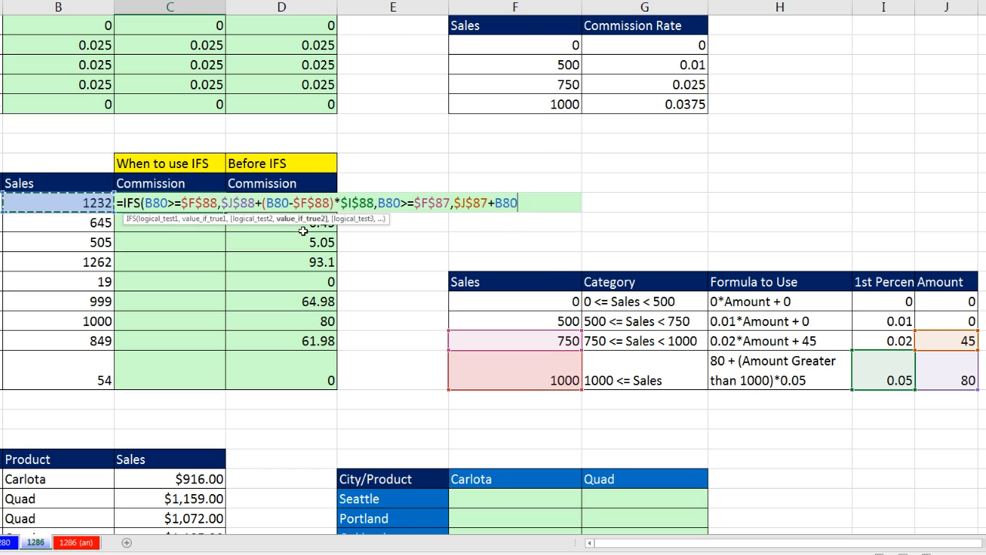
{"action": "type", "text": "*"}
{"action": "left_click", "coordinate": [887, 344]}
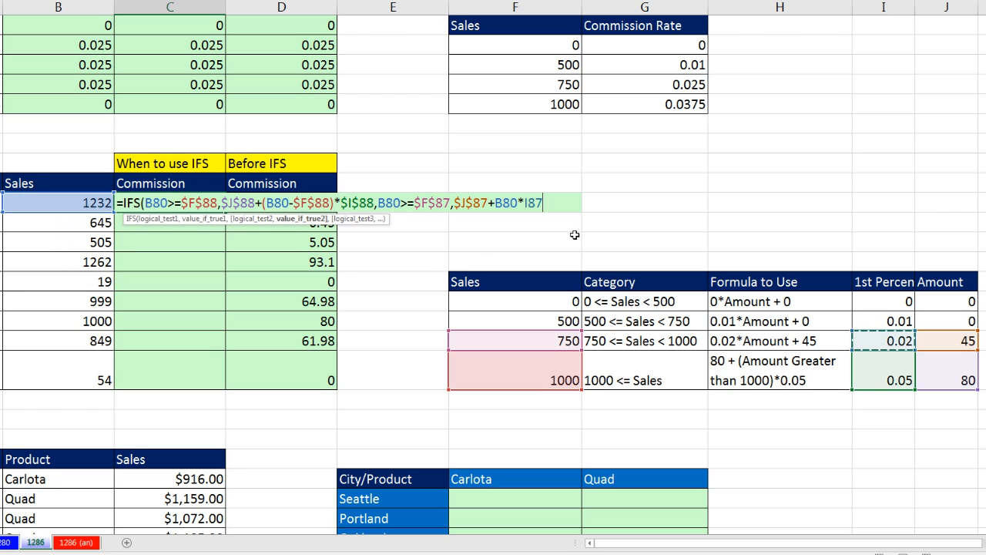
{"action": "key", "text": "F4"}
{"action": "type", "text": ","}
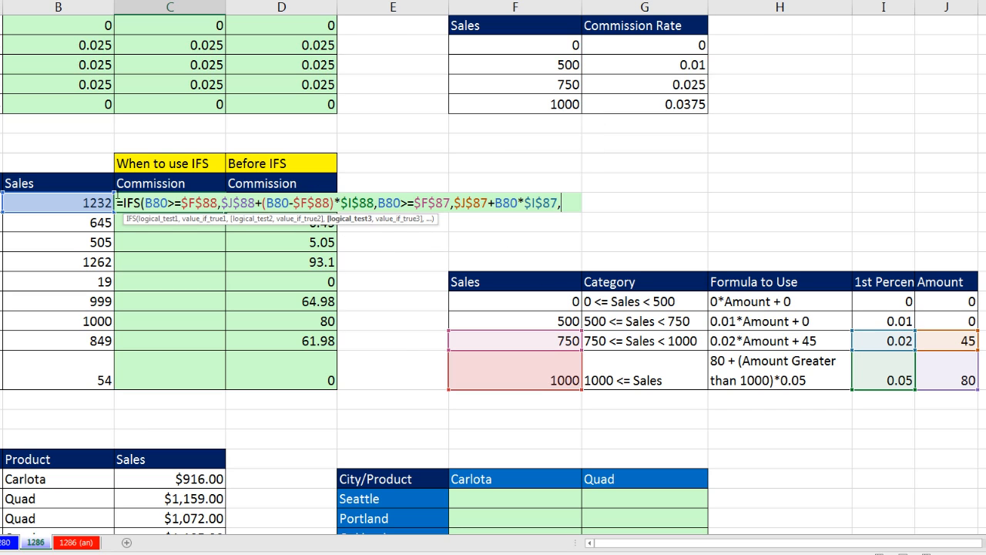
Add B80>=$F$86 as the third logical test of the C80 IFS formula, followed by a comma
{"action": "key", "text": "Left"}
{"action": "type", "text": ">="}
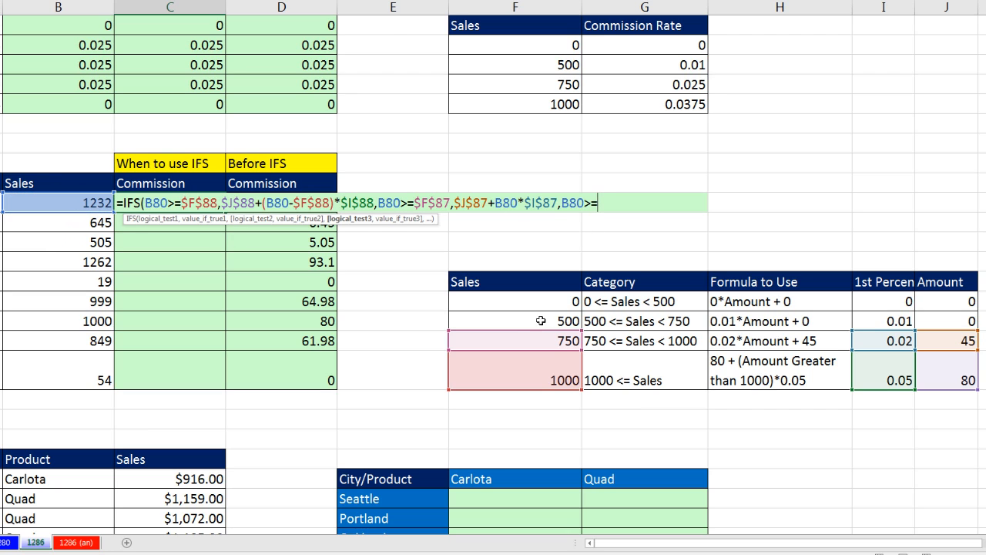
{"action": "left_click", "coordinate": [539, 321]}
{"action": "key", "text": "F4"}
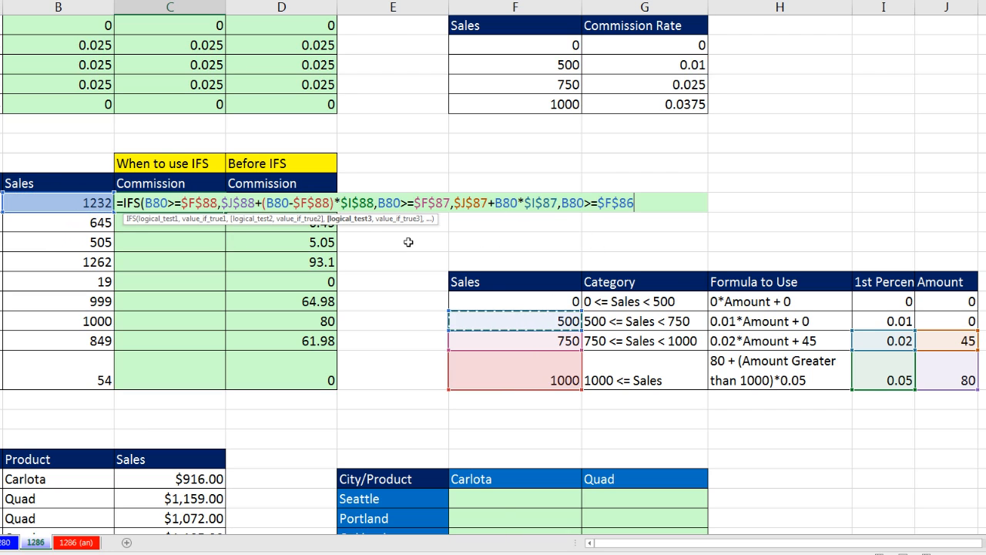
{"action": "type", "text": ","}
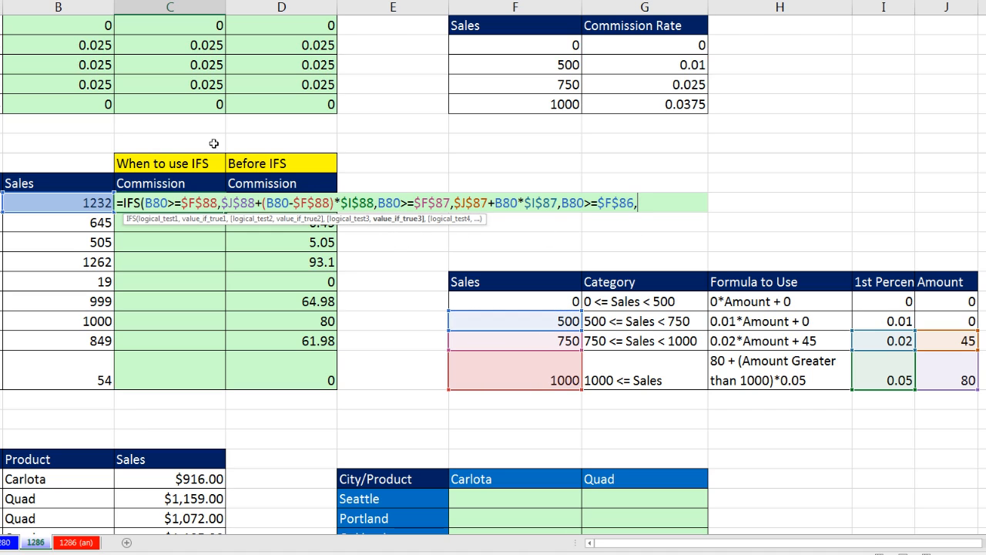
Enter B80*$I$86 as the value for the third logical test in the C80 formula, followed by a comma
{"action": "left_click", "coordinate": [98, 201]}
{"action": "type", "text": "*"}
{"action": "left_click", "coordinate": [889, 320]}
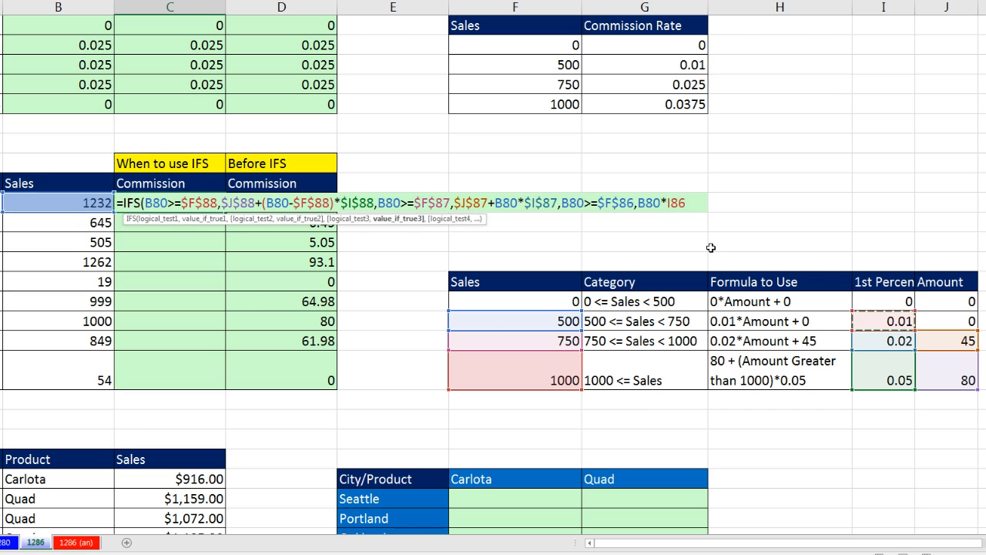
{"action": "key", "text": "F4"}
{"action": "type", "text": ","}
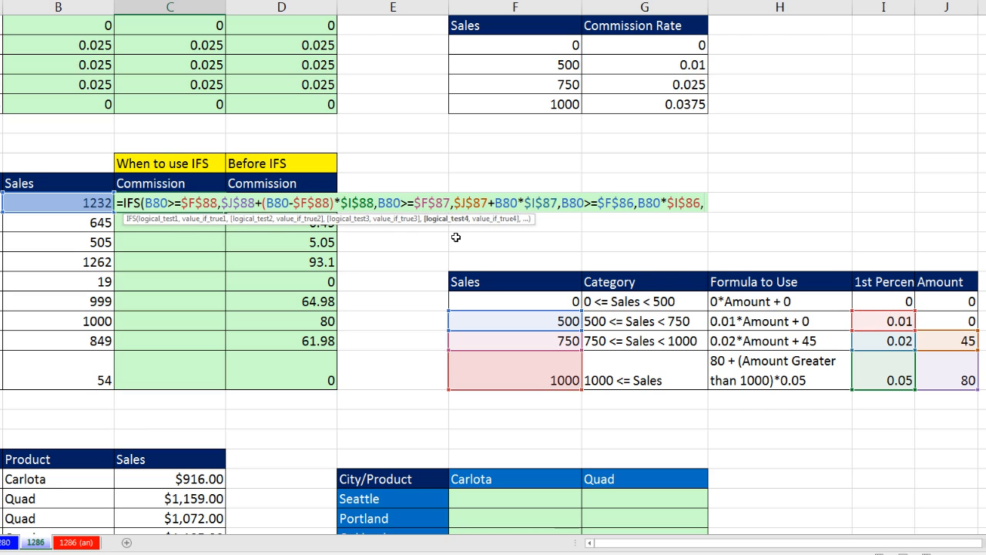
Finish the C80 IFS formula with TRUE as the fourth test and $J$85 as its value, and copy it down through C88
{"action": "type", "text": "TRUE"}
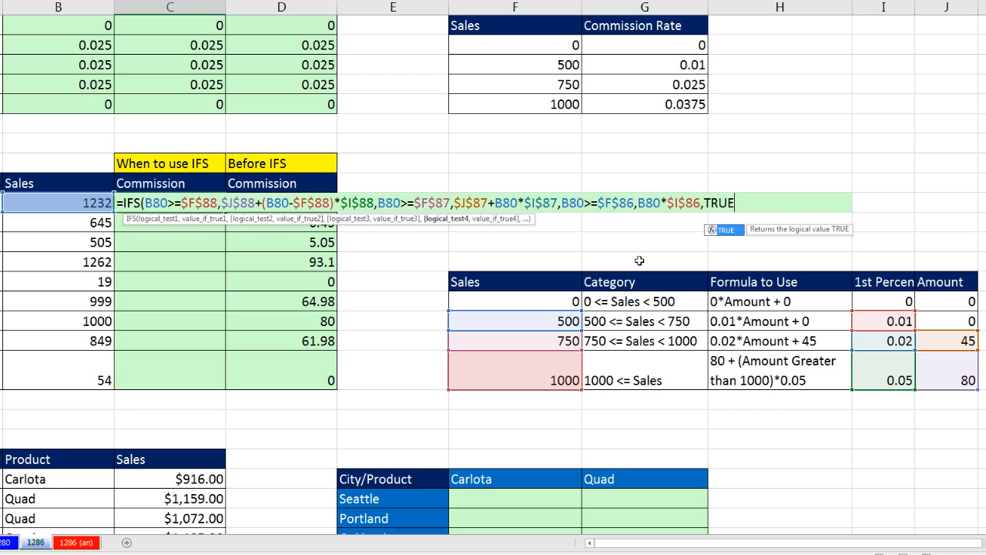
{"action": "type", "text": ","}
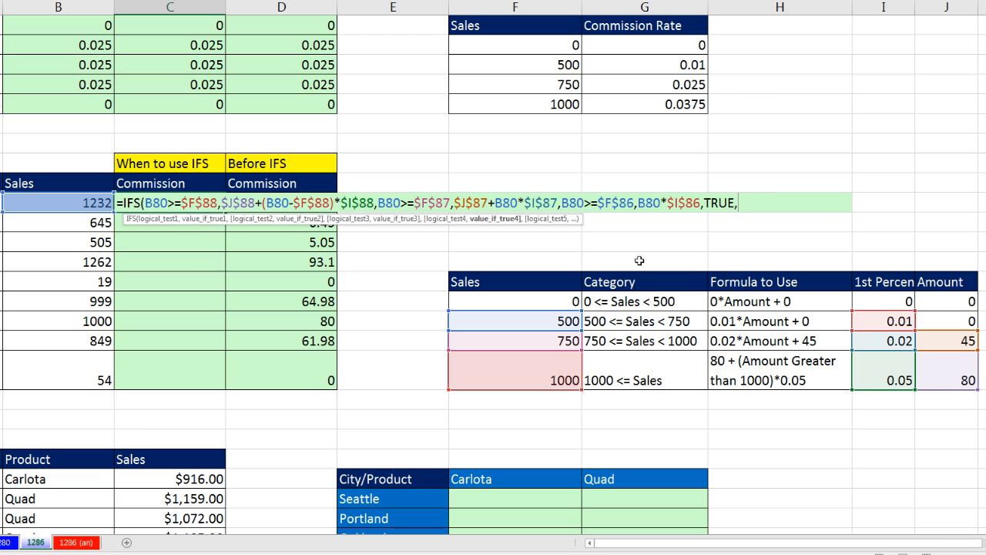
{"action": "left_click", "coordinate": [945, 303]}
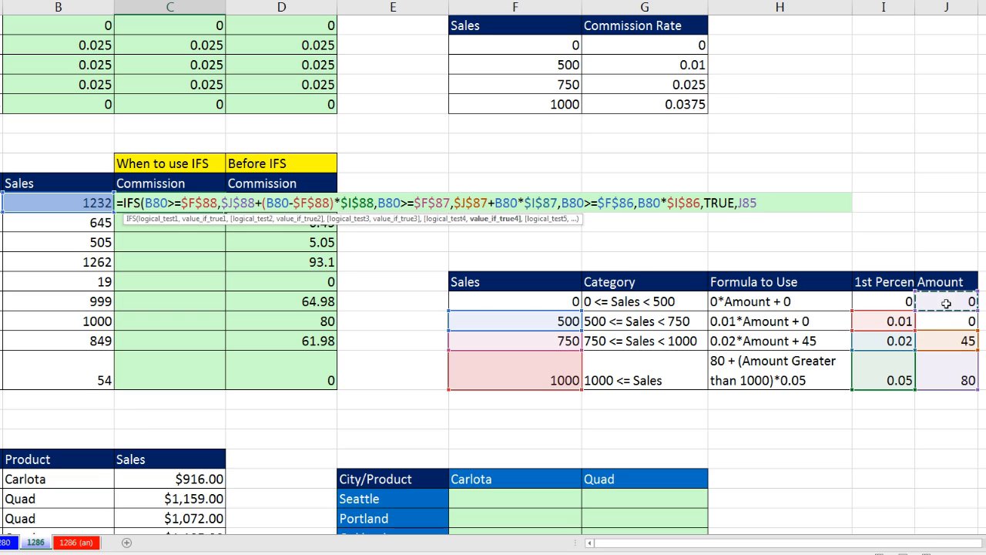
{"action": "key", "text": "F4"}
{"action": "type", "text": ")"}
{"action": "key", "text": "ctrl+Return"}
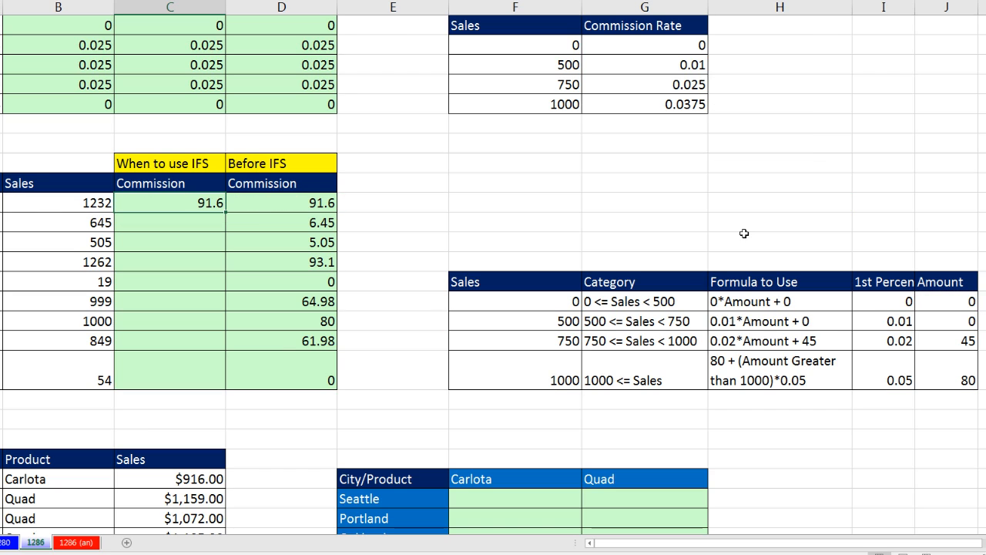
{"action": "double_click", "coordinate": [226, 213]}
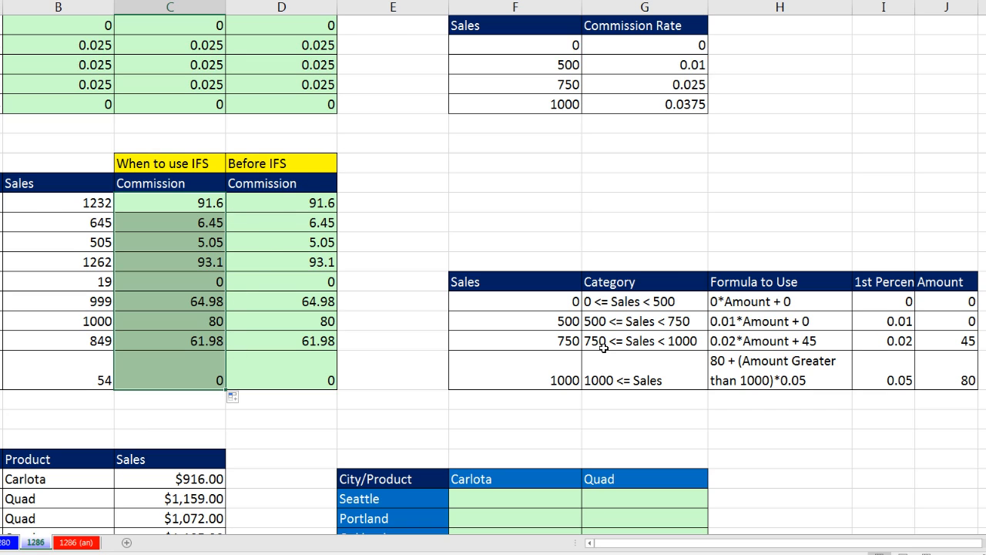
Review the IF and VLOOKUP formula in D80 and the IFS formula in C80 without changing either
{"action": "double_click", "coordinate": [309, 202]}
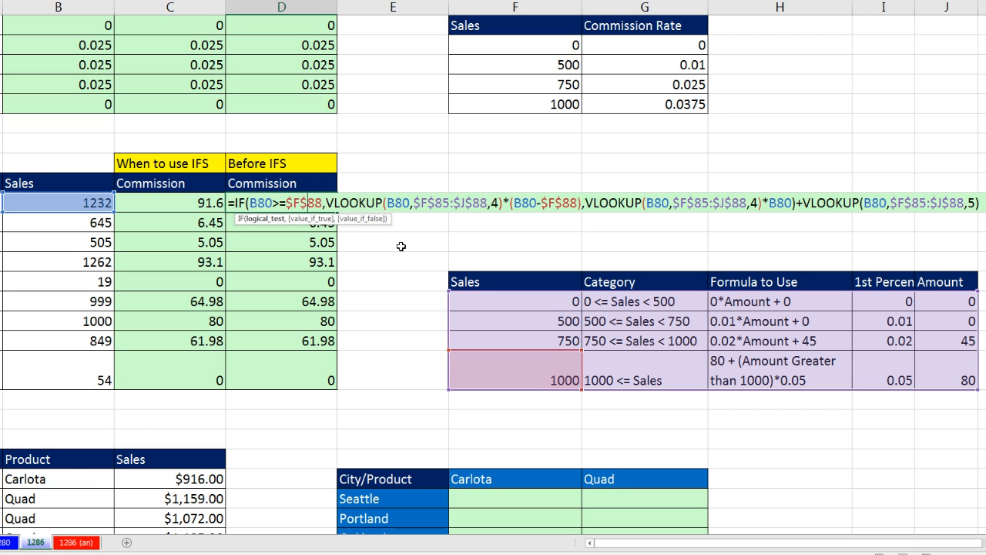
{"action": "key", "text": "Escape"}
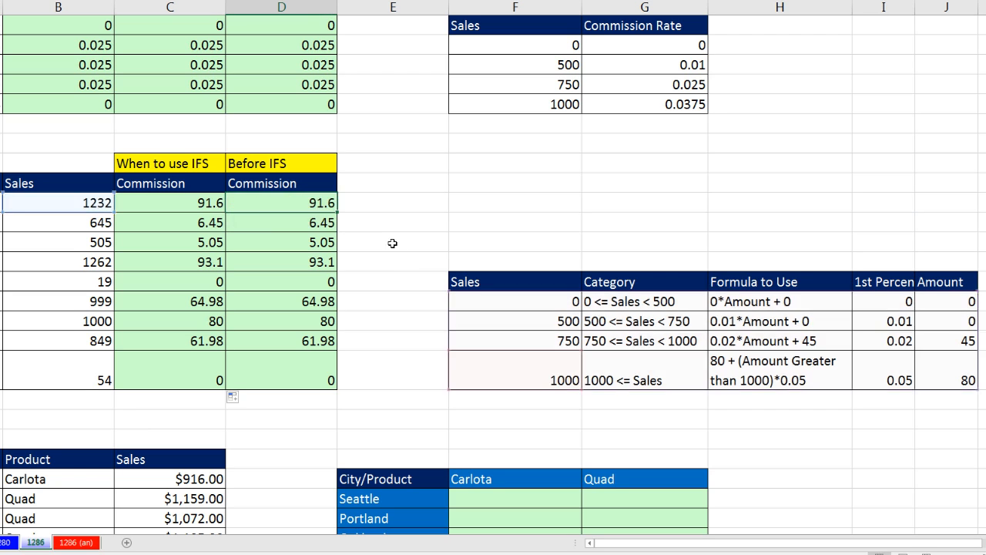
{"action": "double_click", "coordinate": [210, 202]}
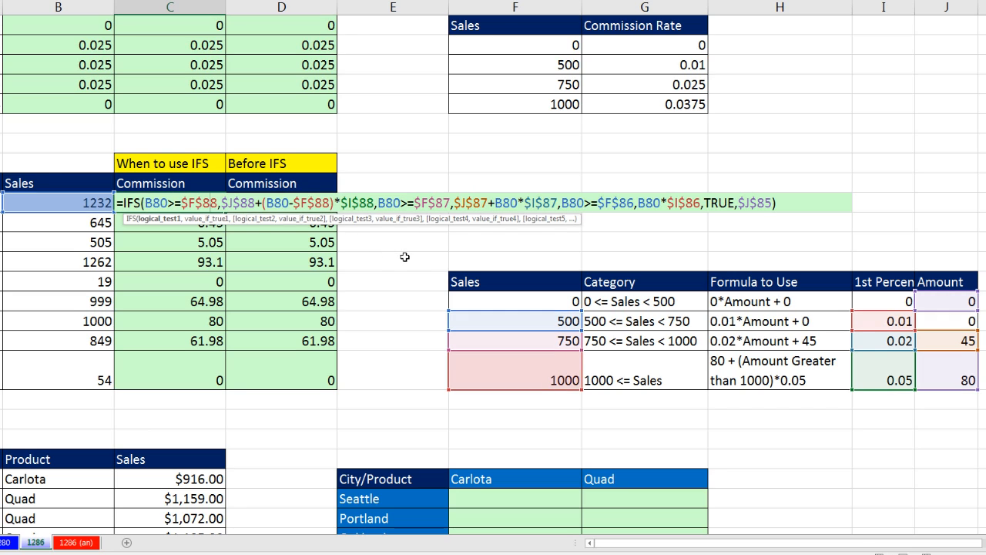
{"action": "key", "text": "Escape"}
Start a STDEV.S formula with an IF function inside it in F94, the Seattle/Carlota cell of the upper City/Product table
{"action": "scroll", "coordinate": [647, 324], "scroll_direction": "down", "scroll_amount": 3}
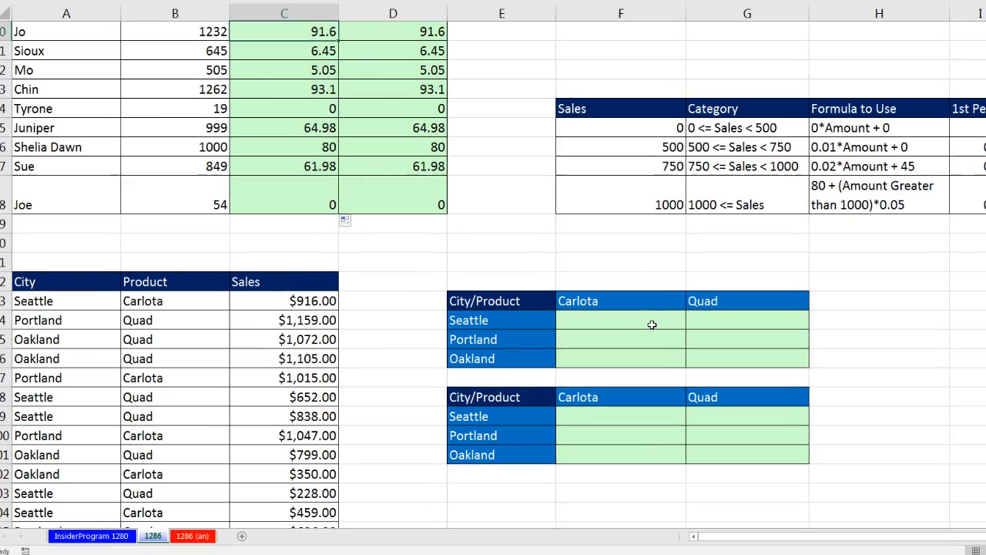
{"action": "left_click", "coordinate": [659, 320]}
{"action": "scroll", "coordinate": [659, 328], "scroll_direction": "down", "scroll_amount": 1}
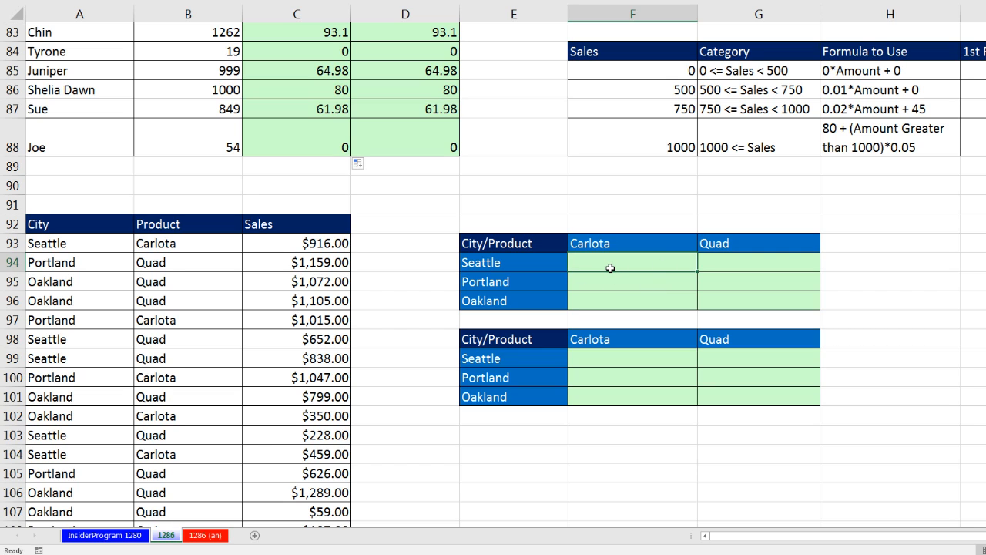
{"action": "left_click", "coordinate": [716, 283]}
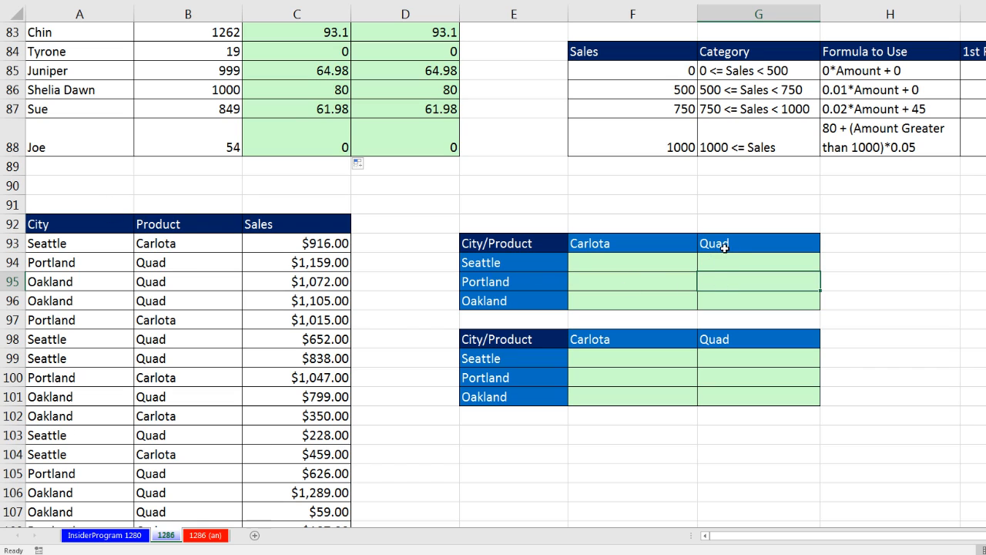
{"action": "left_click", "coordinate": [614, 257]}
{"action": "type", "text": "=st"}
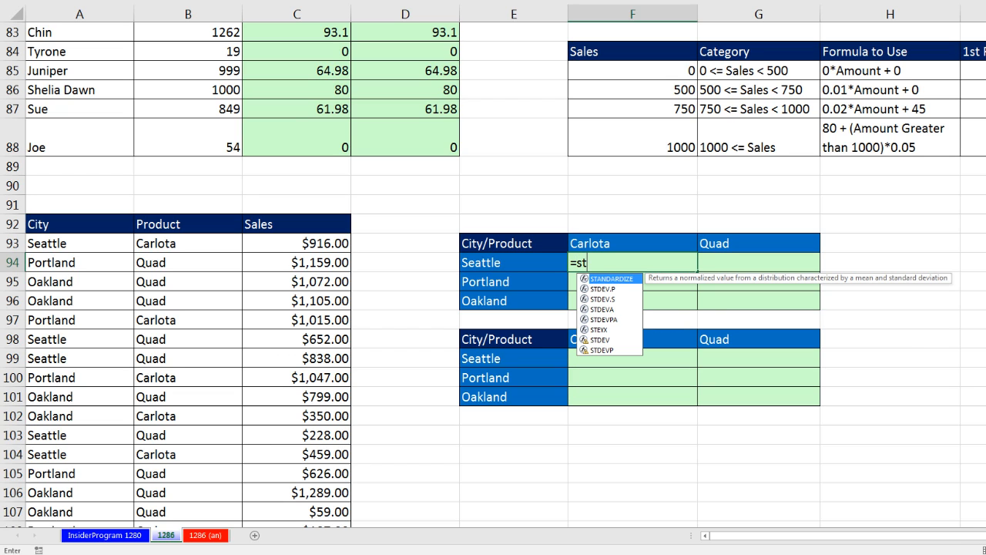
{"action": "key", "text": "Down"}
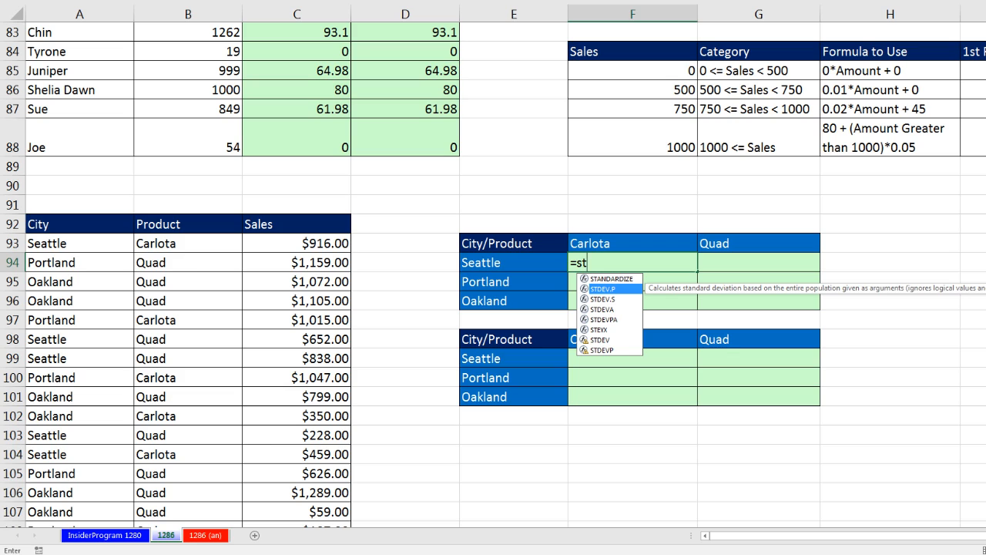
{"action": "key", "text": "Down"}
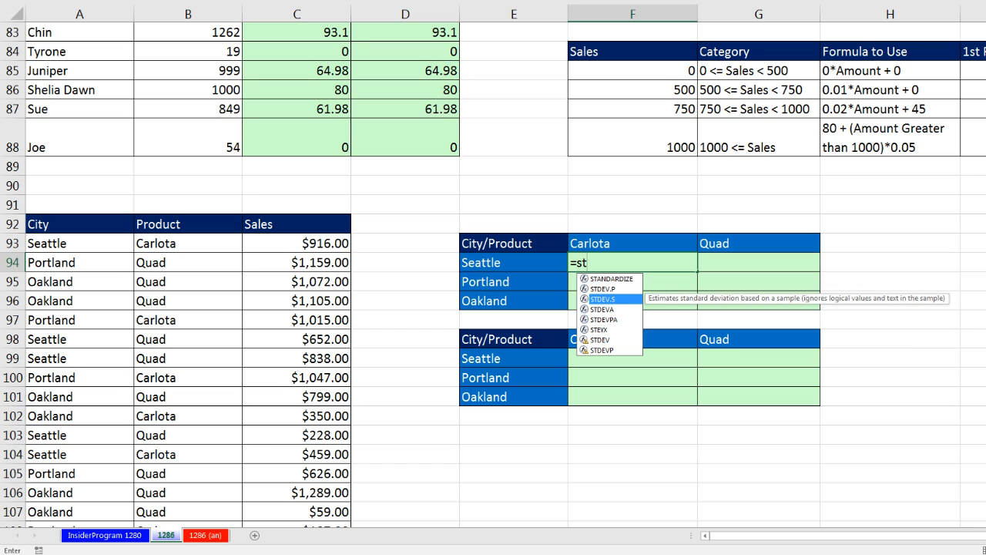
{"action": "key", "text": "Tab"}
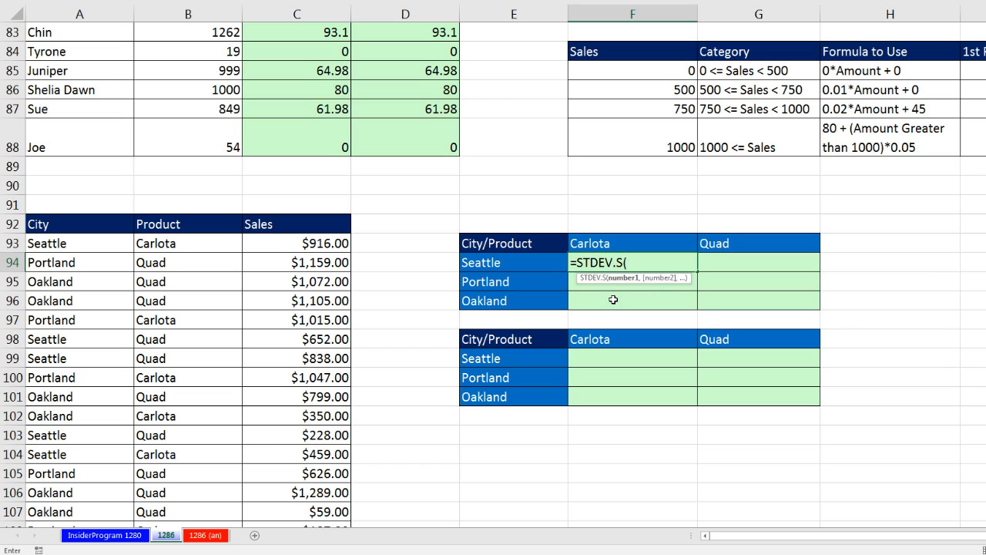
{"action": "type", "text": "IF("}
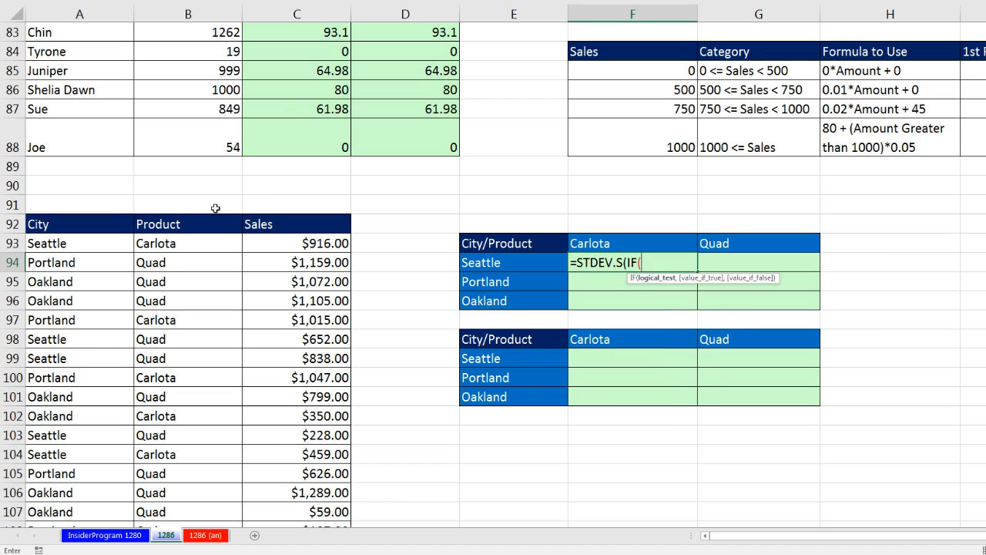
Enter $A$93:$A$114=$E94 as the logical test of the IF in F94, followed by a comma
{"action": "left_click", "coordinate": [54, 245]}
{"action": "key", "text": "ctrl+shift+Down"}
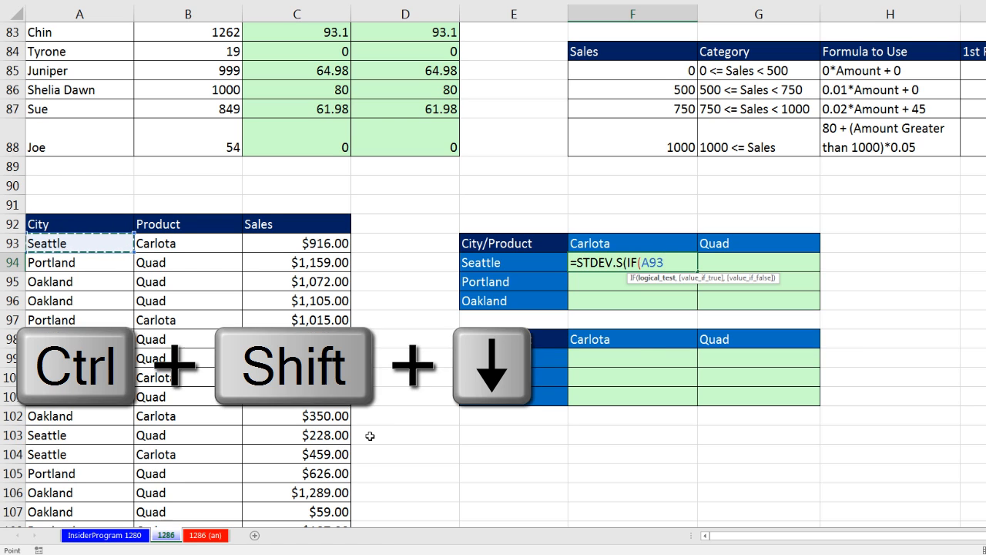
{"action": "key", "text": "F4"}
{"action": "type", "text": "="}
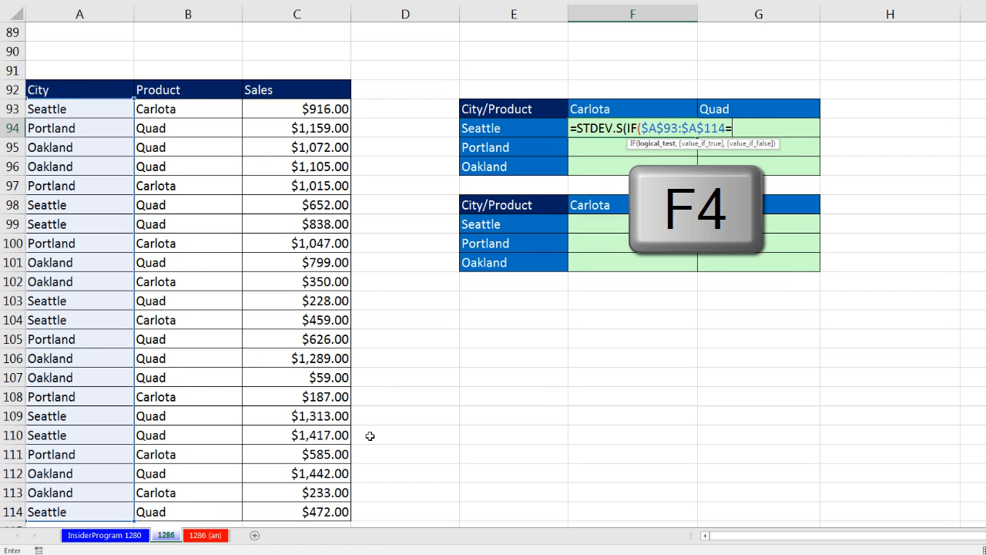
{"action": "left_click", "coordinate": [508, 128]}
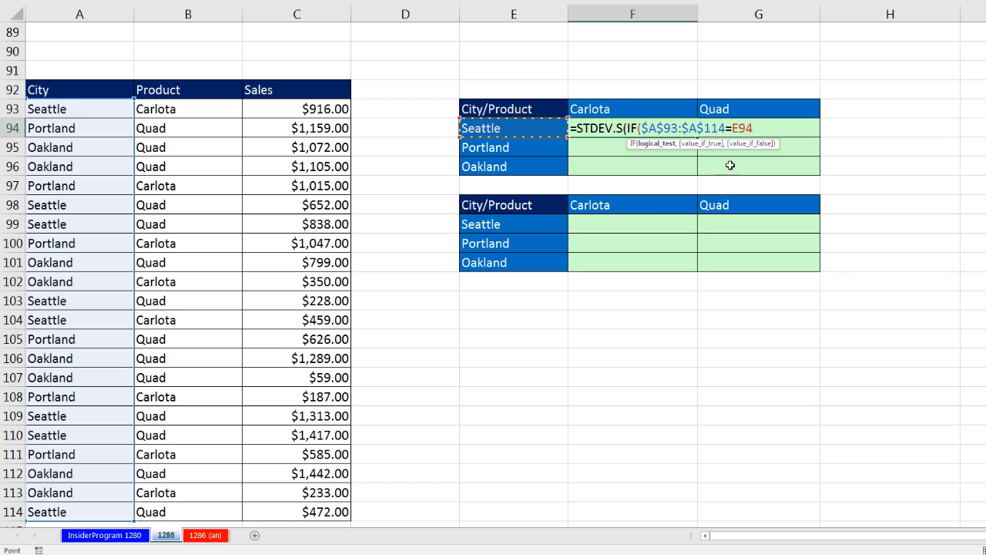
{"action": "key", "text": "F4"}
{"action": "key", "text": "F4"}
{"action": "key", "text": "F4"}
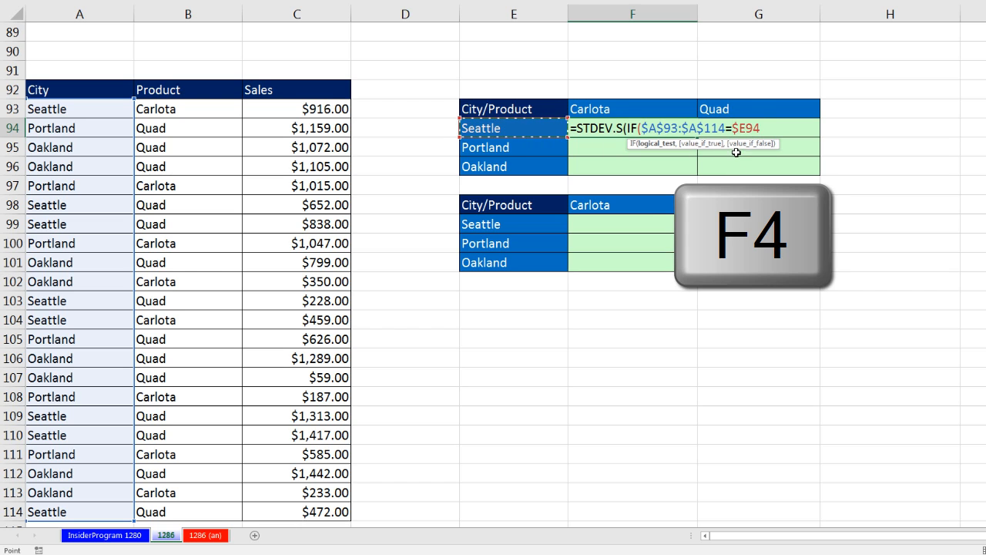
{"action": "type", "text": ","}
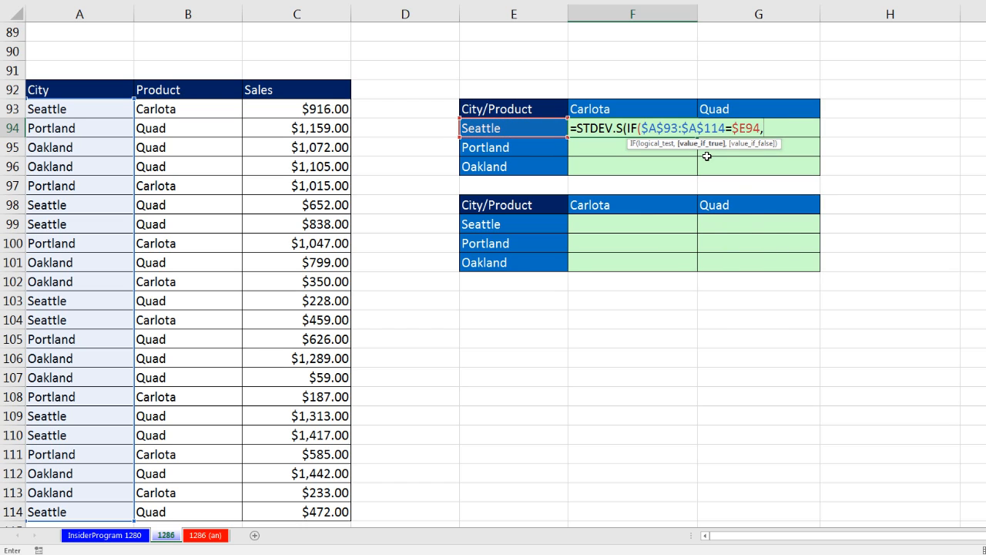
Nest a second IF in the F94 formula with $B$93:$B$114=F$93 as its logical test, followed by a comma
{"action": "type", "text": "IF("}
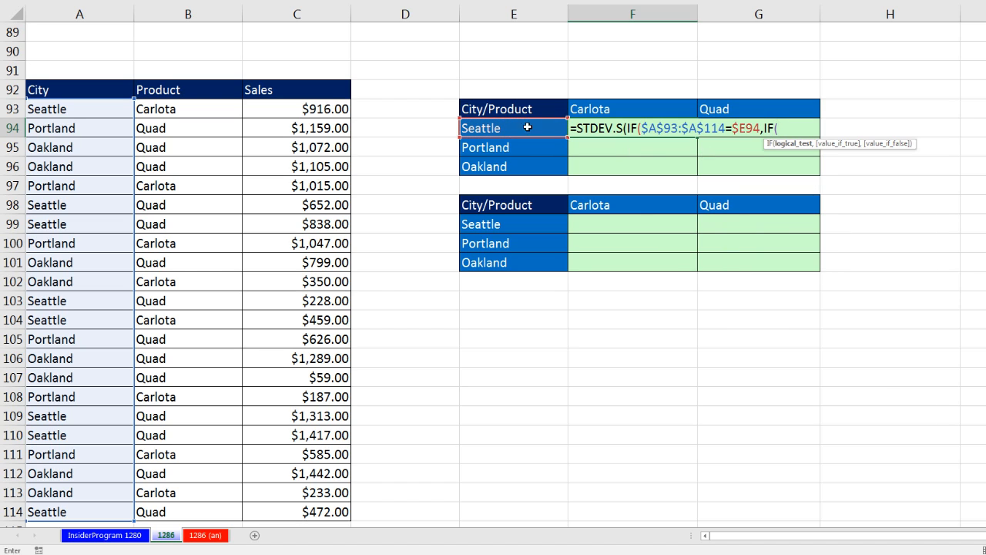
{"action": "left_click", "coordinate": [204, 107]}
{"action": "key", "text": "ctrl+shift+Down"}
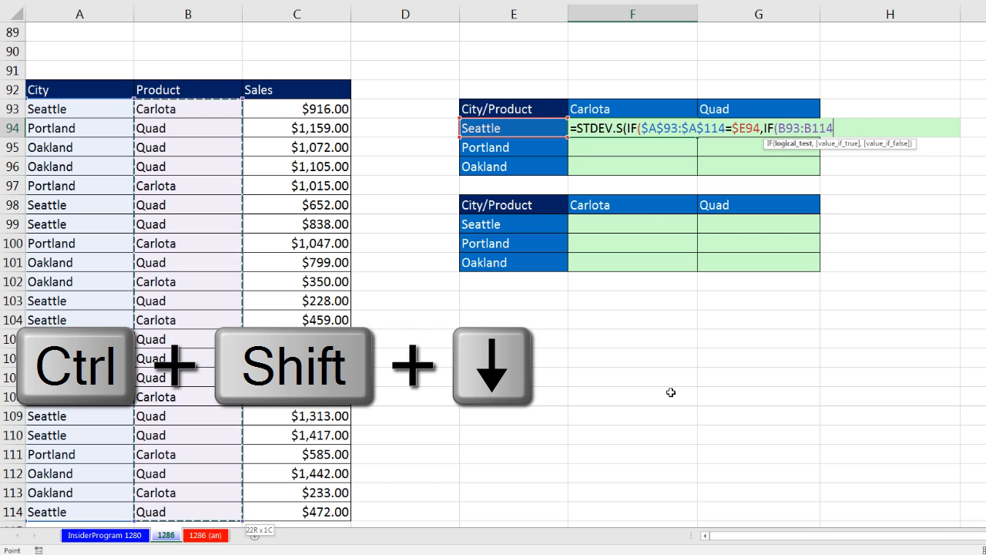
{"action": "key", "text": "F4"}
{"action": "type", "text": "="}
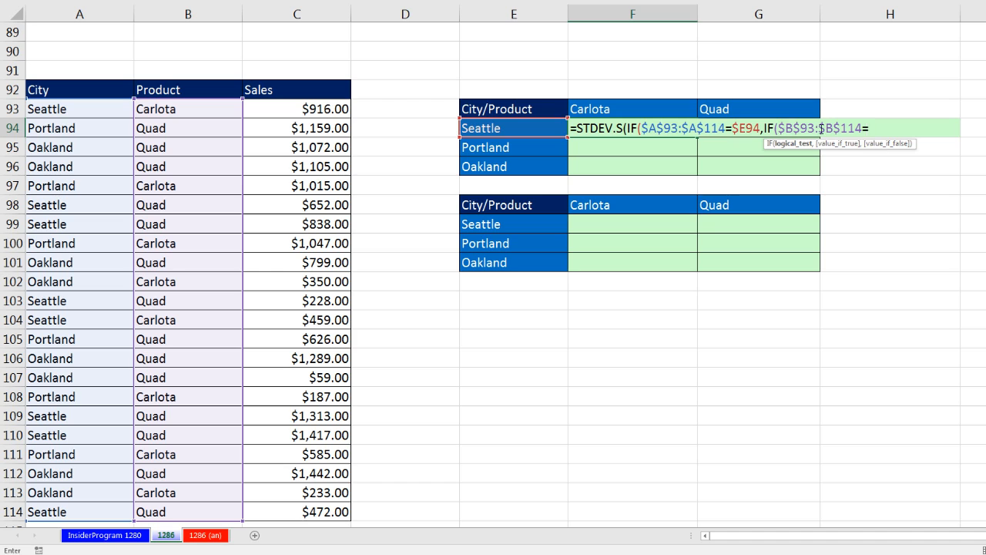
{"action": "left_click", "coordinate": [618, 114]}
{"action": "key", "text": "F4"}
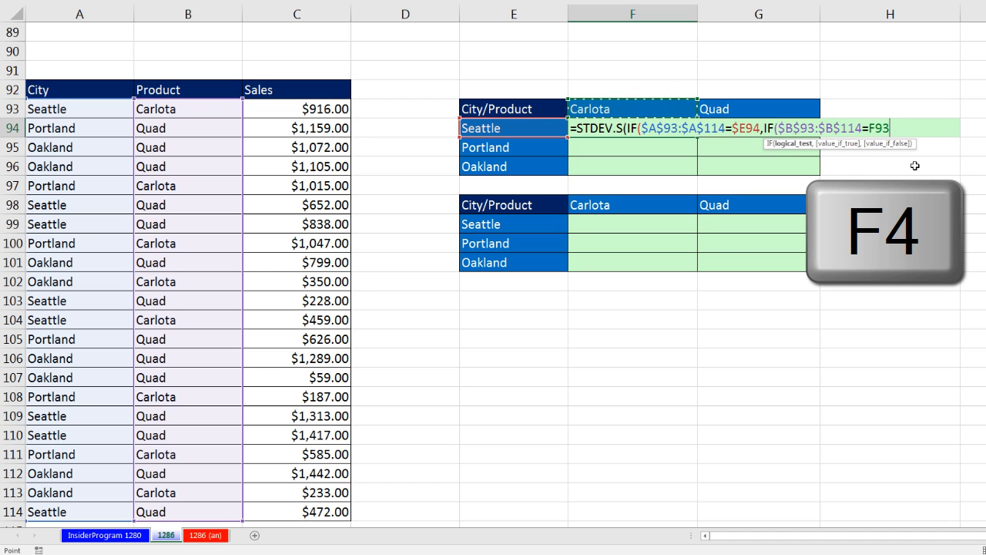
{"action": "key", "text": "F4"}
{"action": "type", "text": ","}
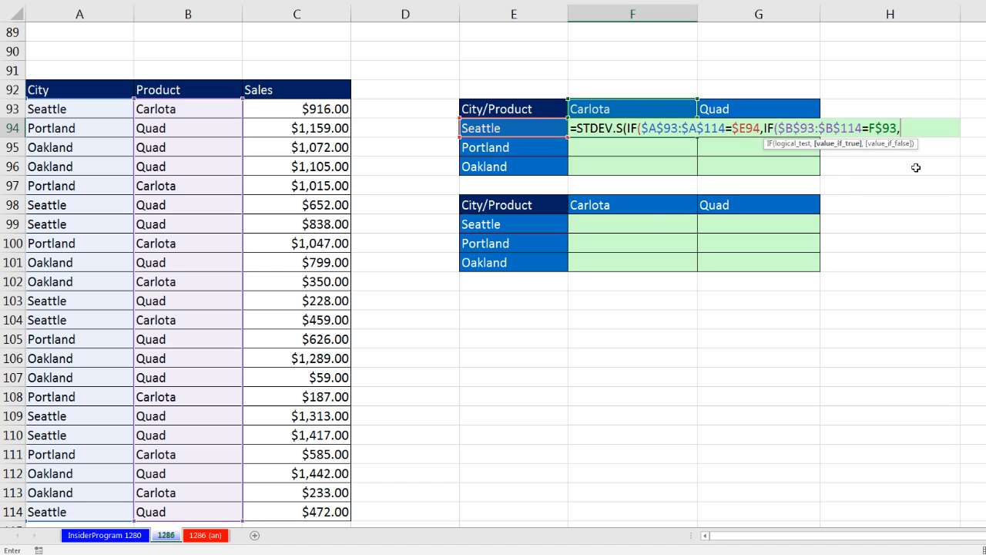
Add $C$93:$C$114 as the inner IF's value_if_true in F94 and close both IF functions
{"action": "left_click", "coordinate": [308, 111]}
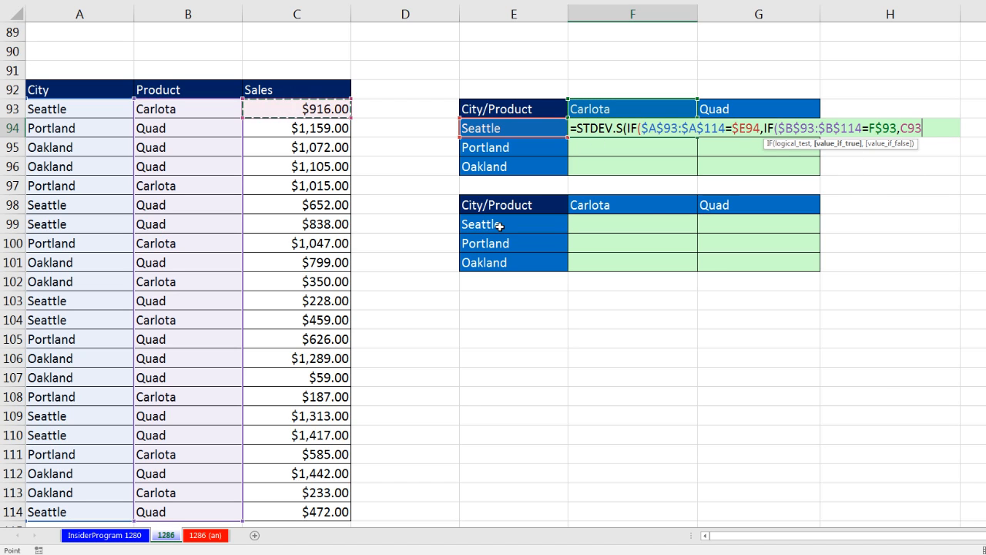
{"action": "key", "text": "ctrl+shift+Down"}
{"action": "key", "text": "F4"}
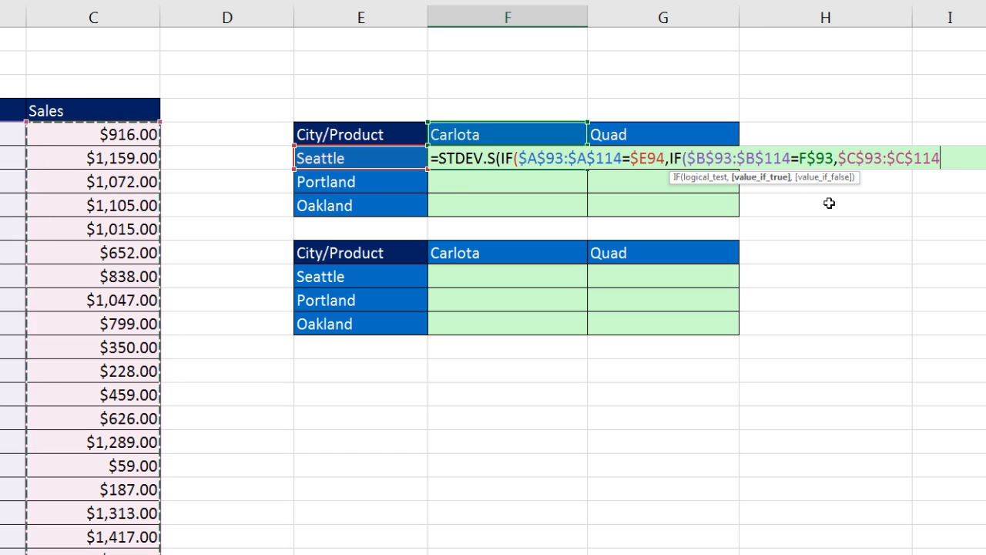
{"action": "type", "text": "))"}
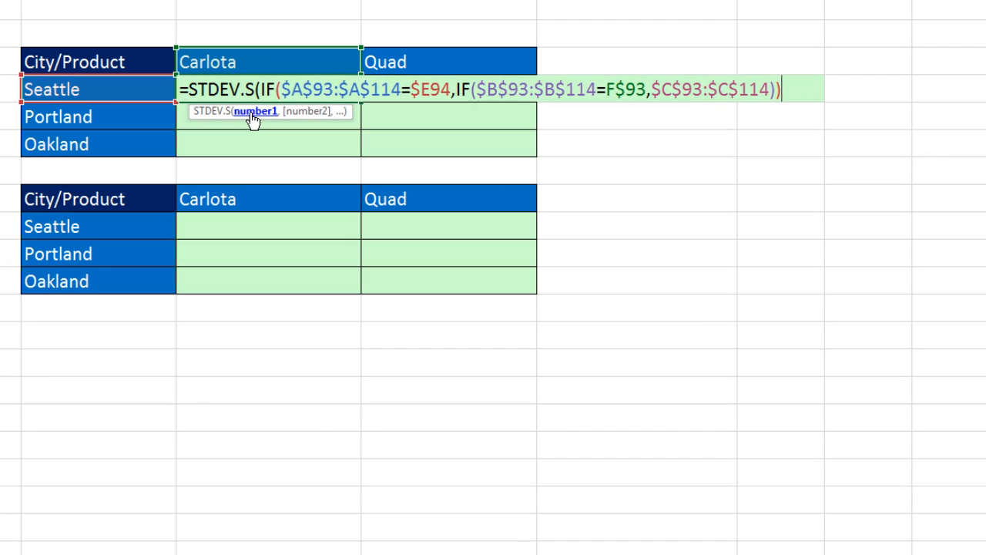
Evaluate the number1 argument of STDEV.S in F94 to inspect its array, and undo the evaluation
{"action": "left_click", "coordinate": [485, 176]}
{"action": "key", "text": "F9"}
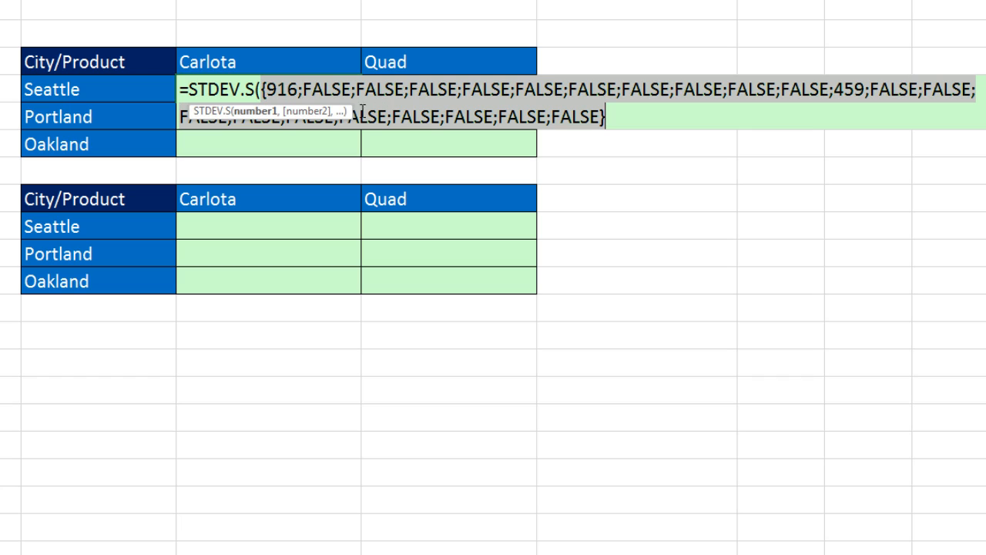
{"action": "left_click_drag", "start_coordinate": [342, 111], "coordinate": [374, 167]}
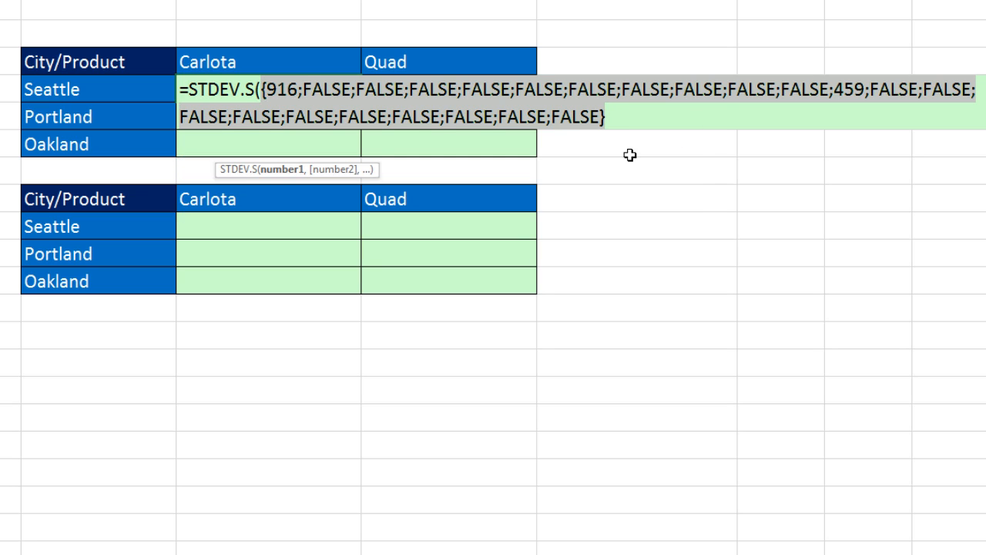
{"action": "key", "text": "ctrl+z"}
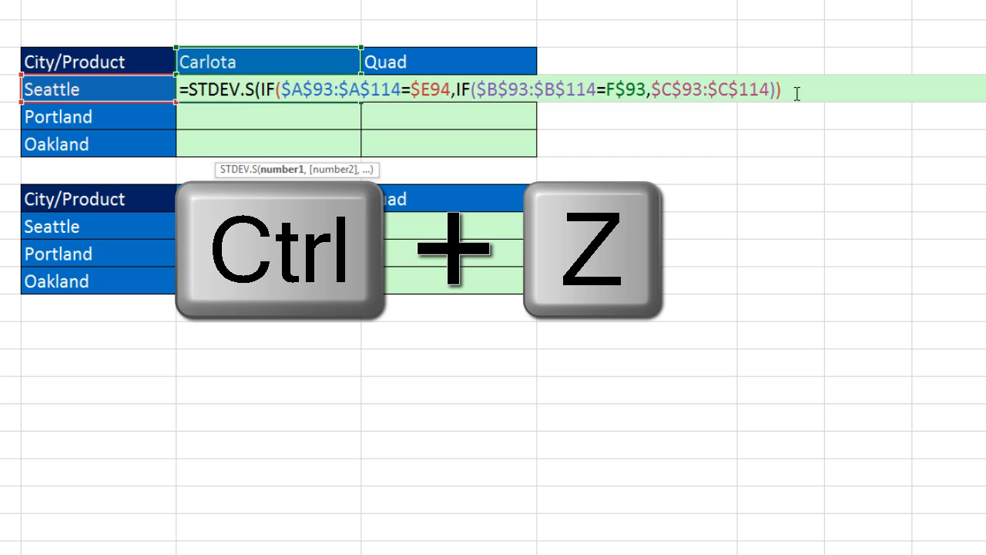
Close the STDEV.S function in F94, enter it as an array formula, and copy it through G96
{"action": "type", "text": ")"}
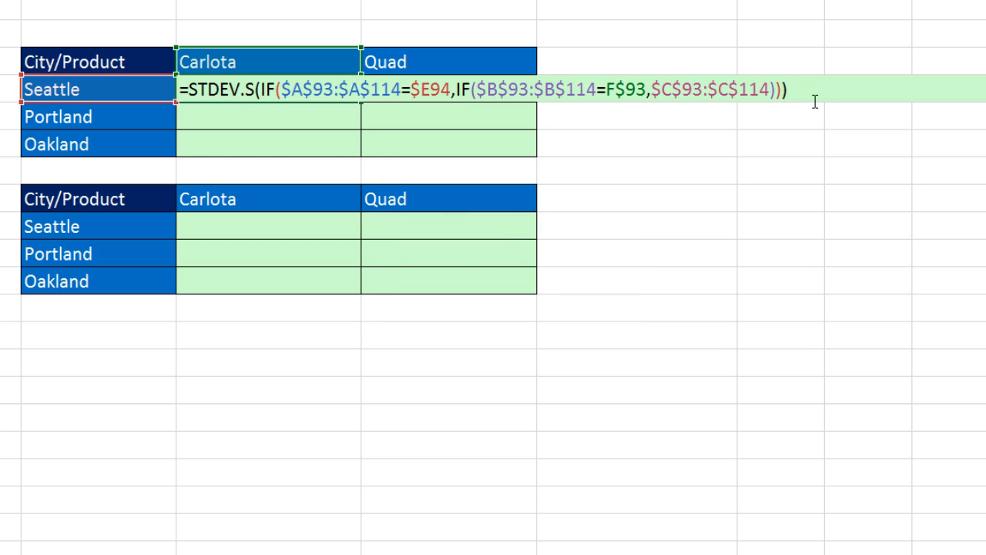
{"action": "left_click", "coordinate": [283, 90]}
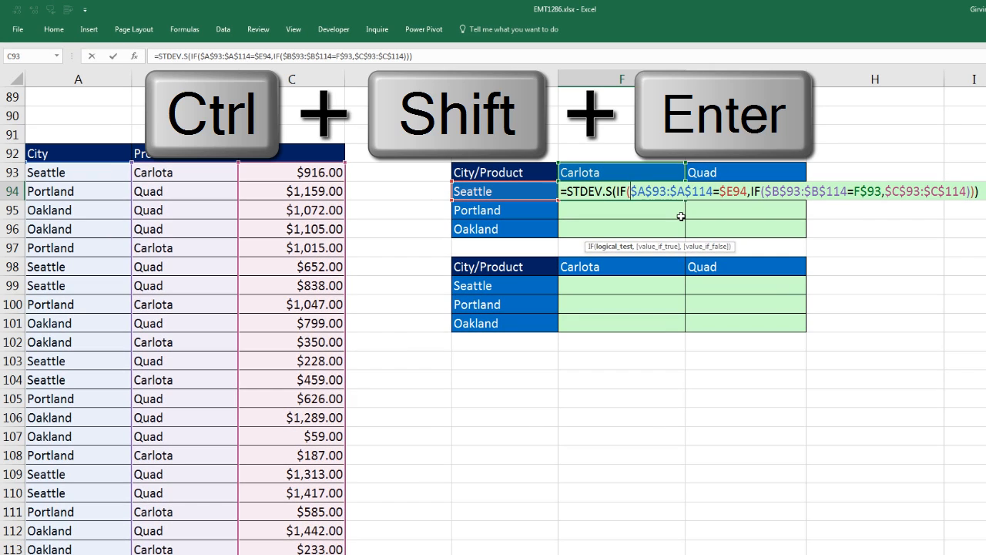
{"action": "key", "text": "ctrl+shift+Return"}
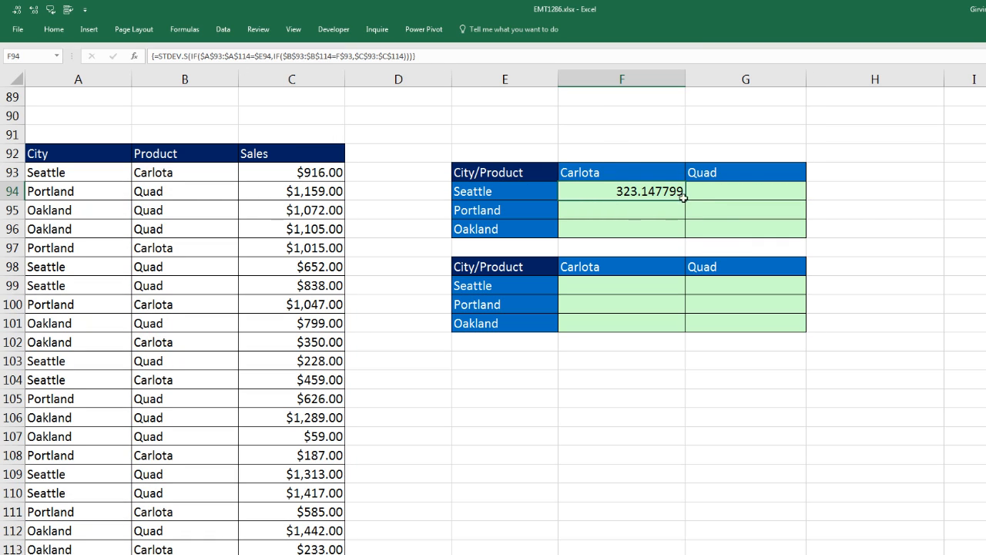
{"action": "left_click_drag", "start_coordinate": [685, 200], "coordinate": [755, 228]}
{"action": "left_click", "coordinate": [755, 228]}
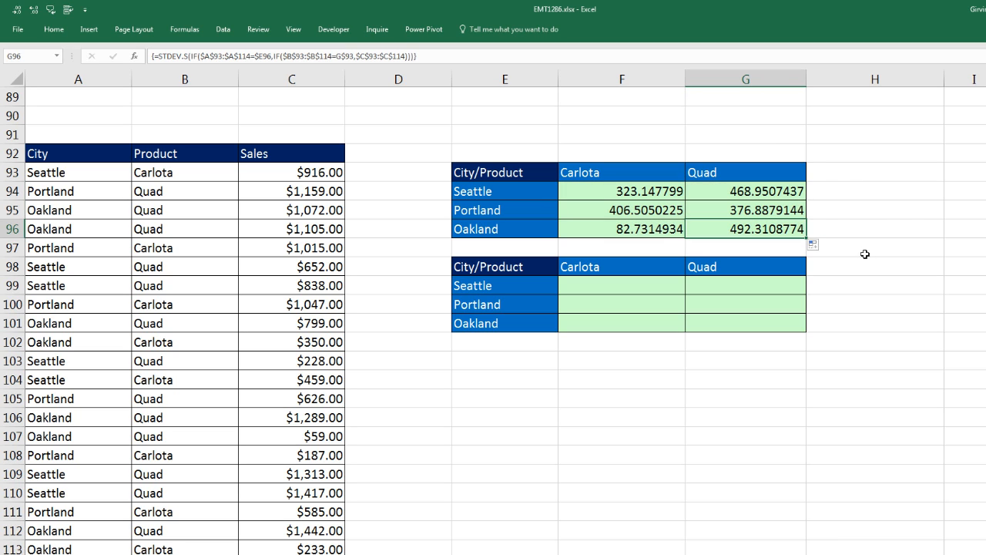
Review the array formulas in G96 and F94 of the upper City/Product table without changing them
{"action": "key", "text": "F2"}
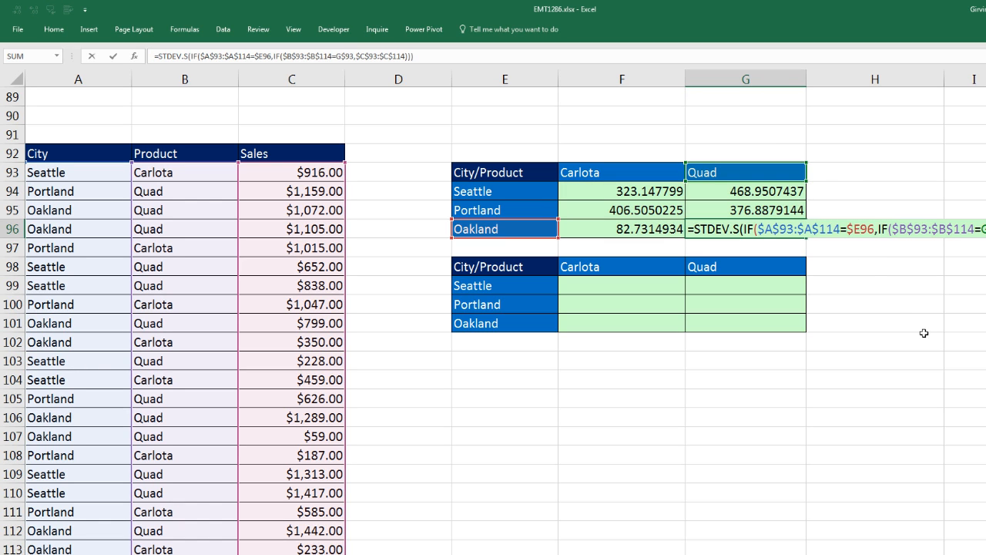
{"action": "key", "text": "Escape"}
{"action": "left_click", "coordinate": [567, 188]}
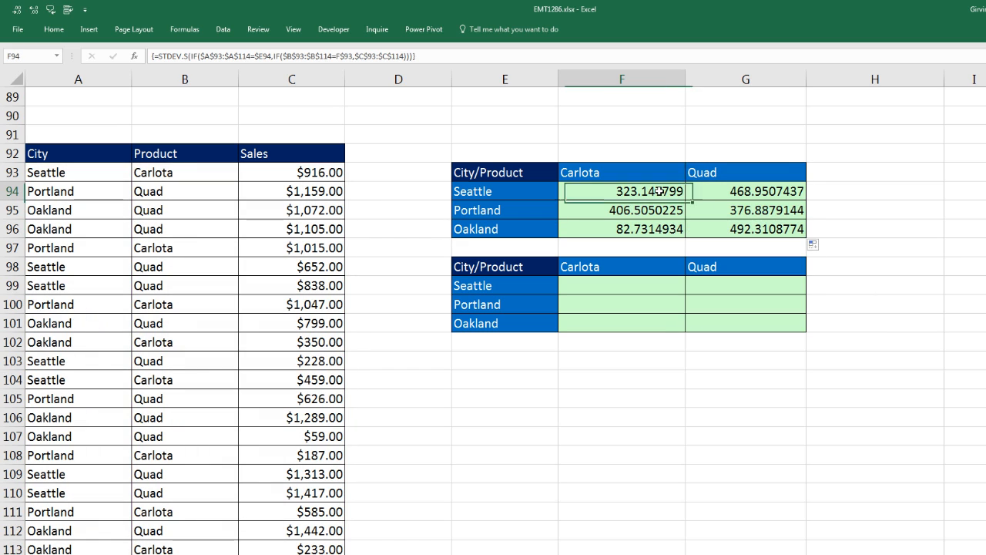
{"action": "double_click", "coordinate": [661, 193]}
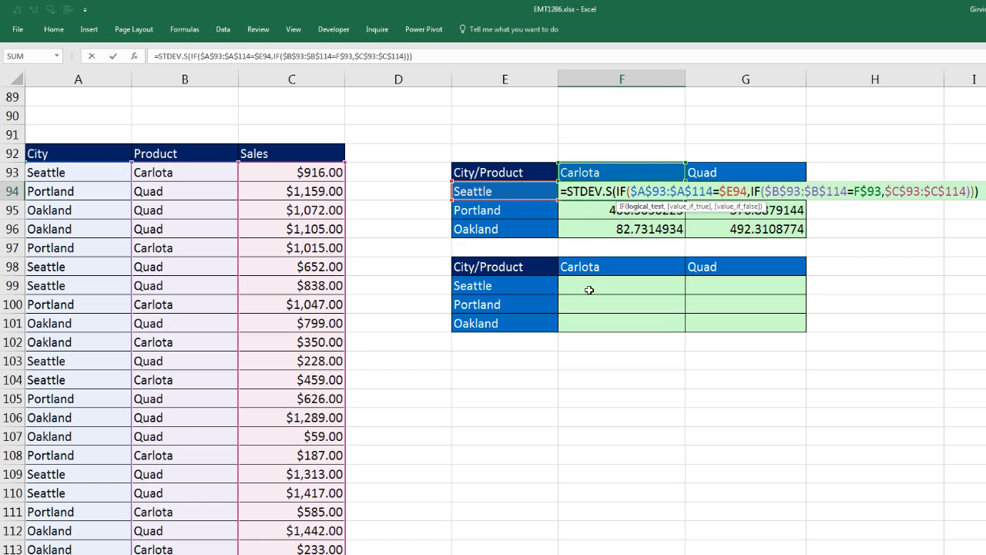
{"action": "key", "text": "ctrl+shift+Return"}
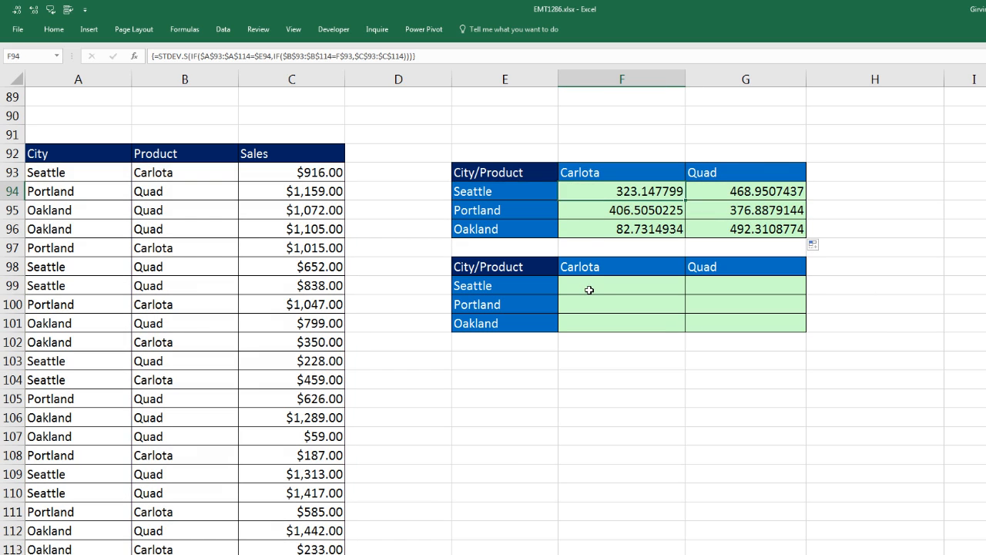
{"action": "left_click", "coordinate": [589, 289]}
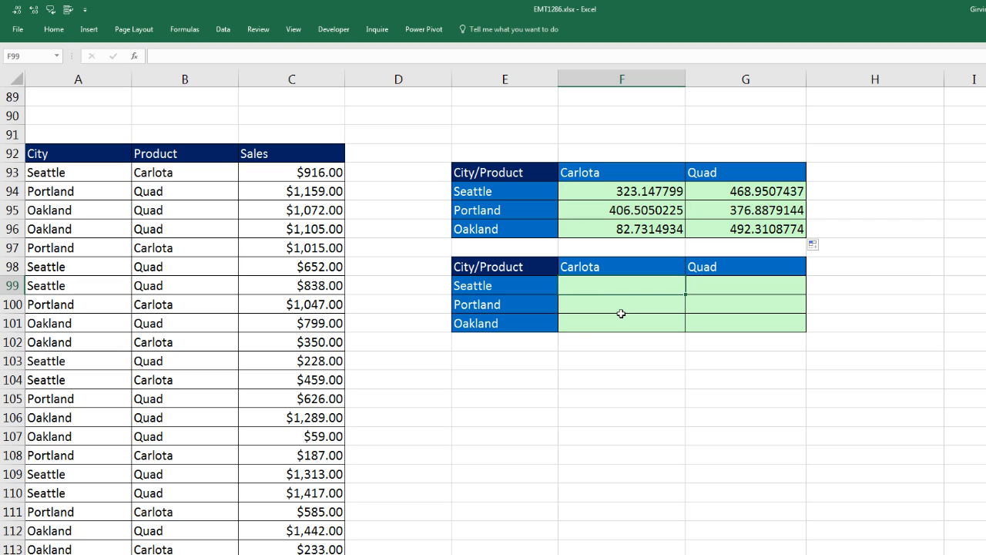
{"action": "double_click", "coordinate": [621, 187]}
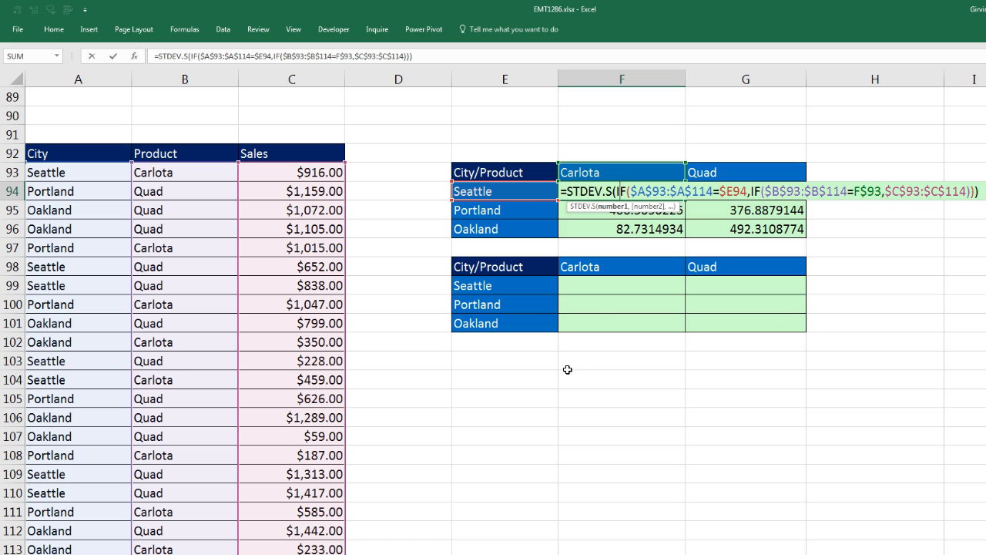
{"action": "key", "text": "ctrl+shift+Return"}
Start an IFS formula in C120, the first Day Of Week cell of the IFS column
{"action": "scroll", "coordinate": [567, 370], "scroll_direction": "down", "scroll_amount": 4}
{"action": "scroll", "coordinate": [558, 368], "scroll_direction": "down", "scroll_amount": 4}
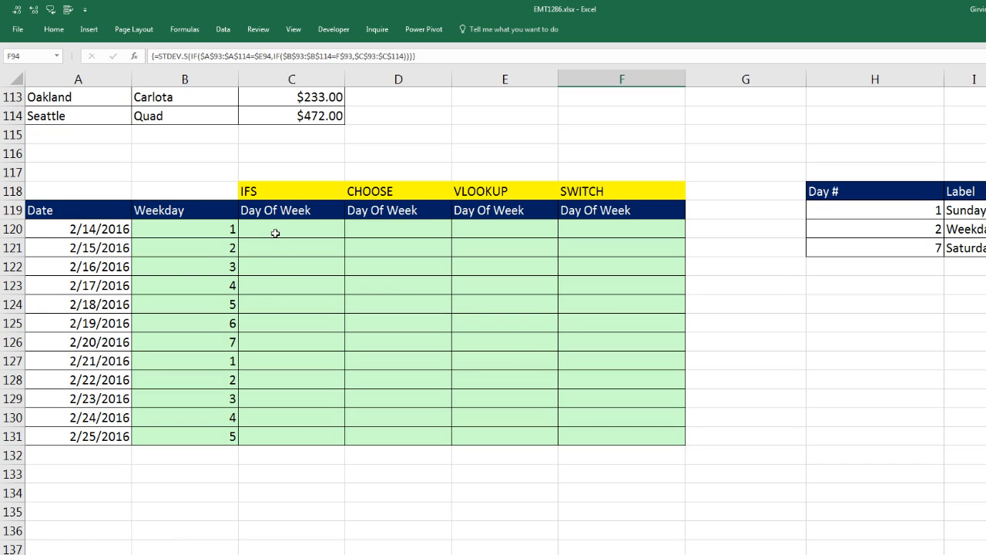
{"action": "left_click", "coordinate": [275, 232]}
{"action": "type", "text": "=IFS("}
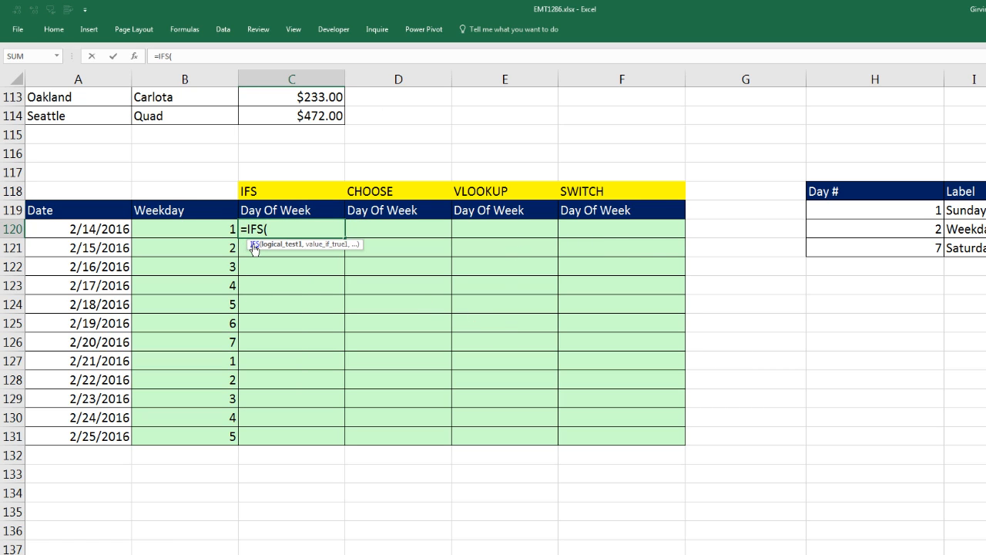
Open the help article for the IFS function and examine its days-of-the-week example
{"action": "left_click", "coordinate": [254, 244]}
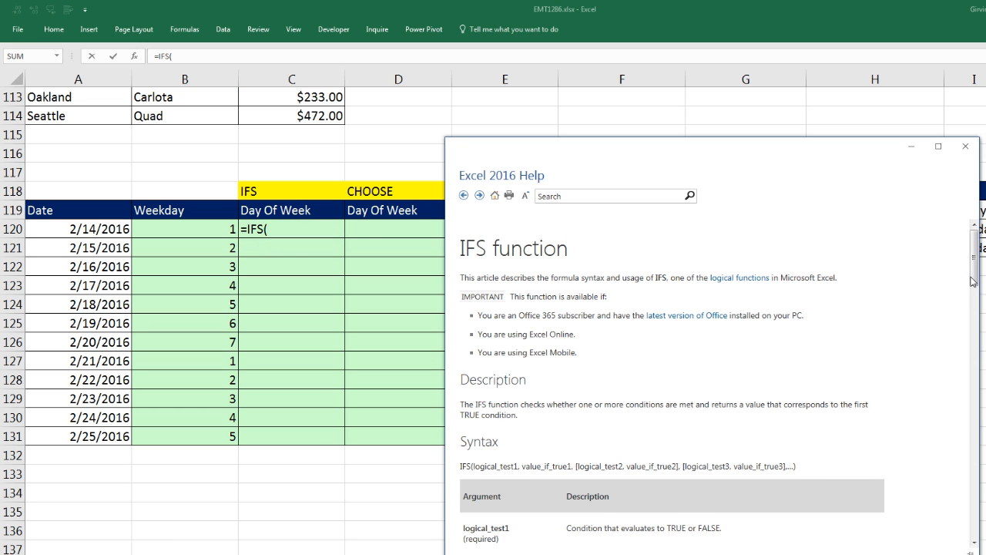
{"action": "left_click_drag", "start_coordinate": [974, 274], "coordinate": [980, 475]}
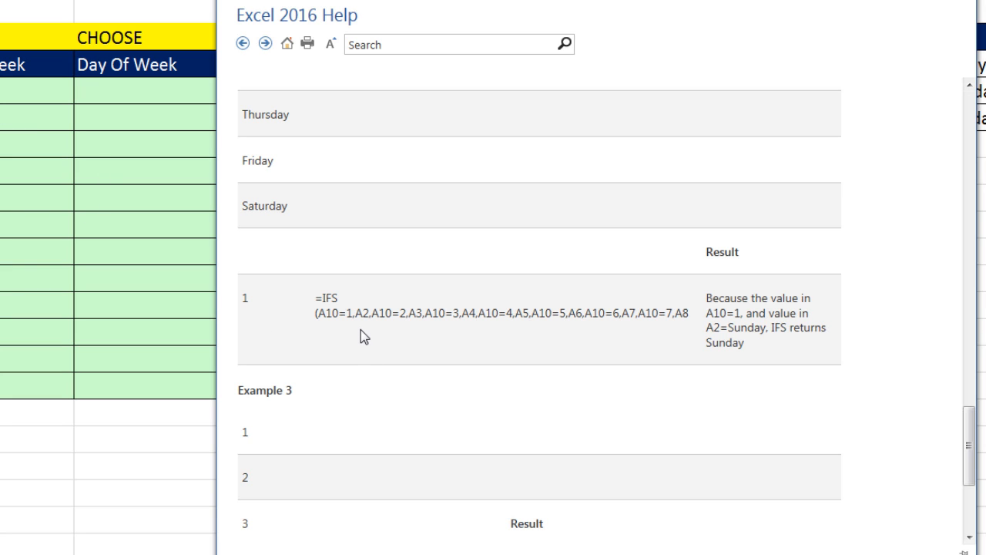
{"action": "scroll", "coordinate": [350, 213], "scroll_direction": "up", "scroll_amount": 5}
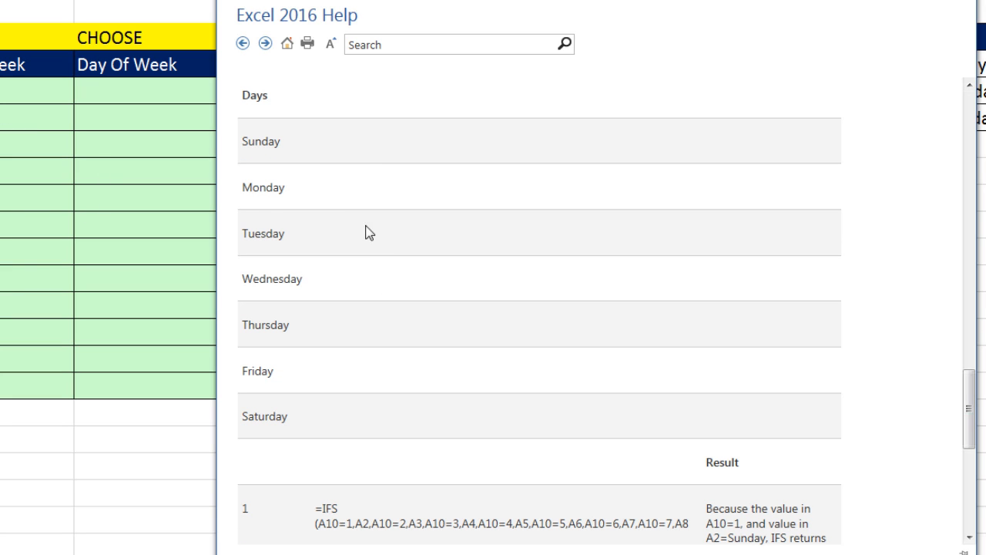
{"action": "scroll", "coordinate": [346, 227], "scroll_direction": "down", "scroll_amount": 3}
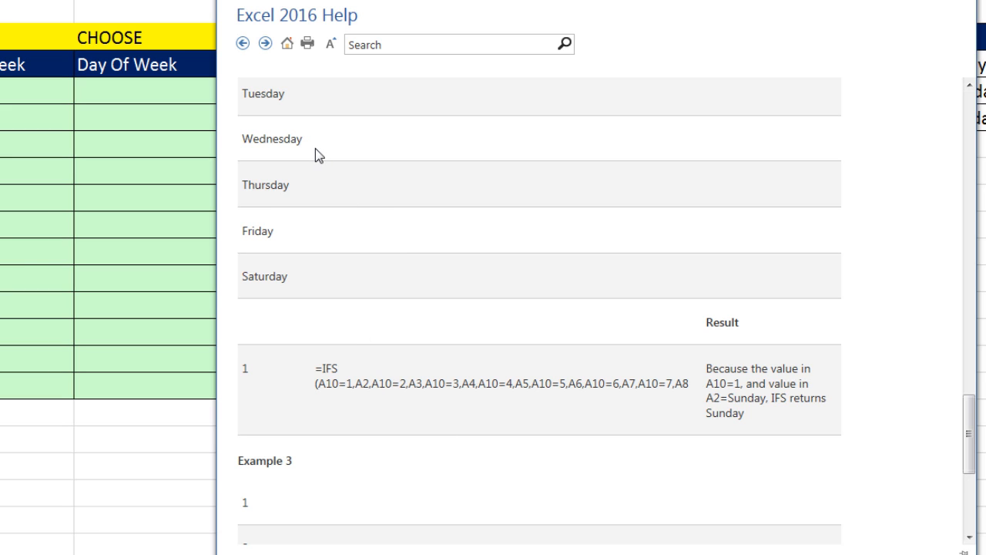
{"action": "scroll", "coordinate": [385, 229], "scroll_direction": "down", "scroll_amount": 5}
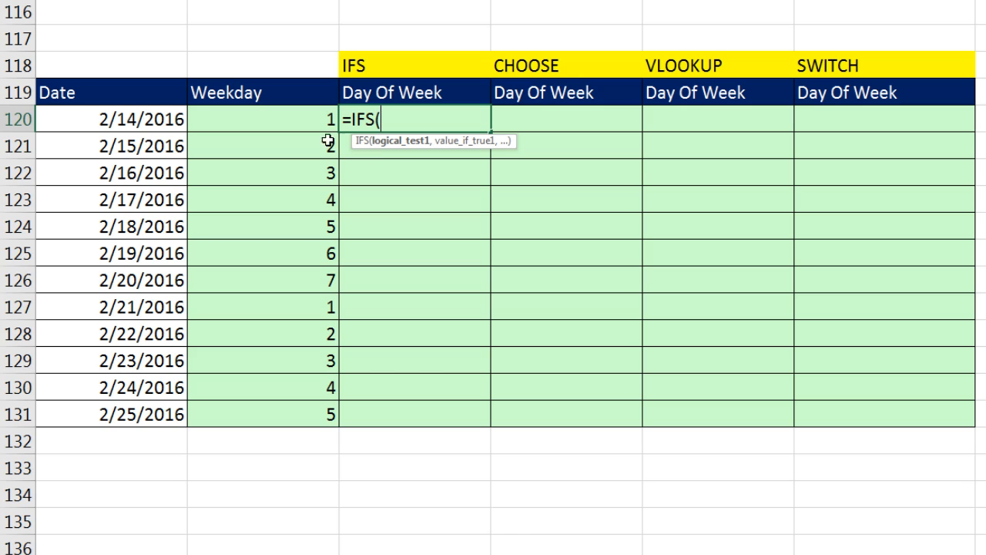
Enter B120=1 as the first logical test of the C120 IFS formula and "Sunday" as its value
{"action": "left_click", "coordinate": [288, 123]}
{"action": "type", "text": "=1,"}
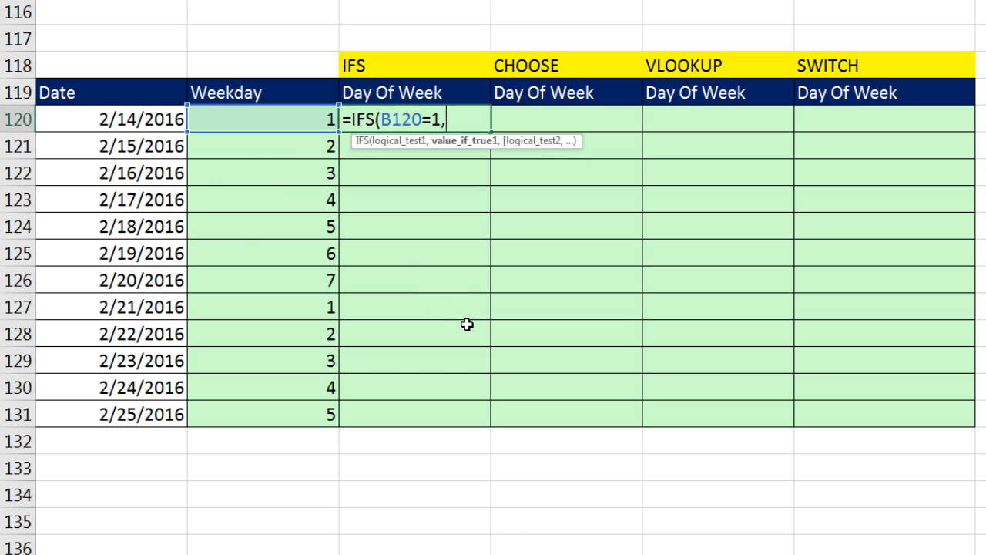
{"action": "type", "text": "\"Sunday\""}
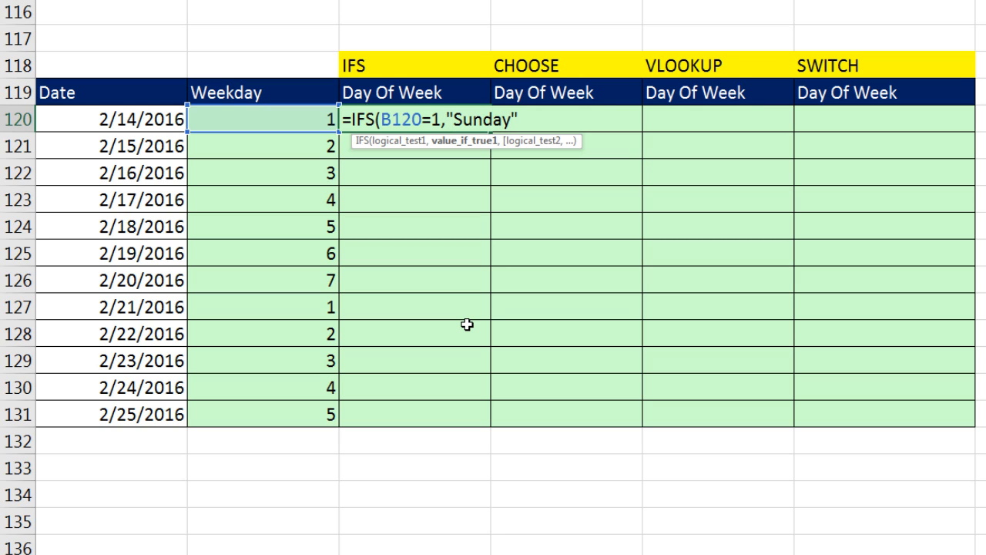
{"action": "type", "text": ","}
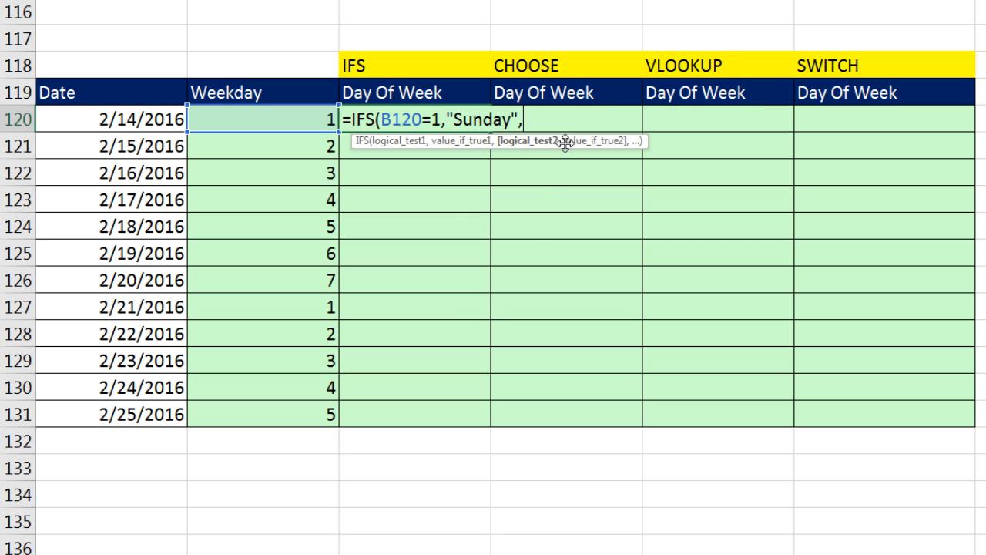
Add B120=7 as the second logical test of the C120 IFS formula, with "Saturday" as its value
{"action": "left_click", "coordinate": [297, 120]}
{"action": "type", "text": "=7,"}
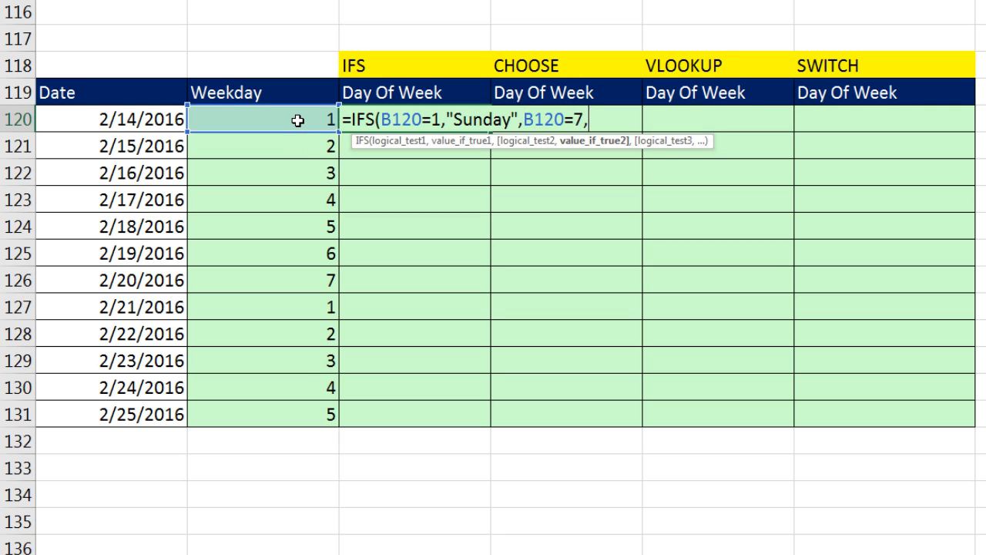
{"action": "type", "text": "\""}
{"action": "type", "text": "Saturda"}
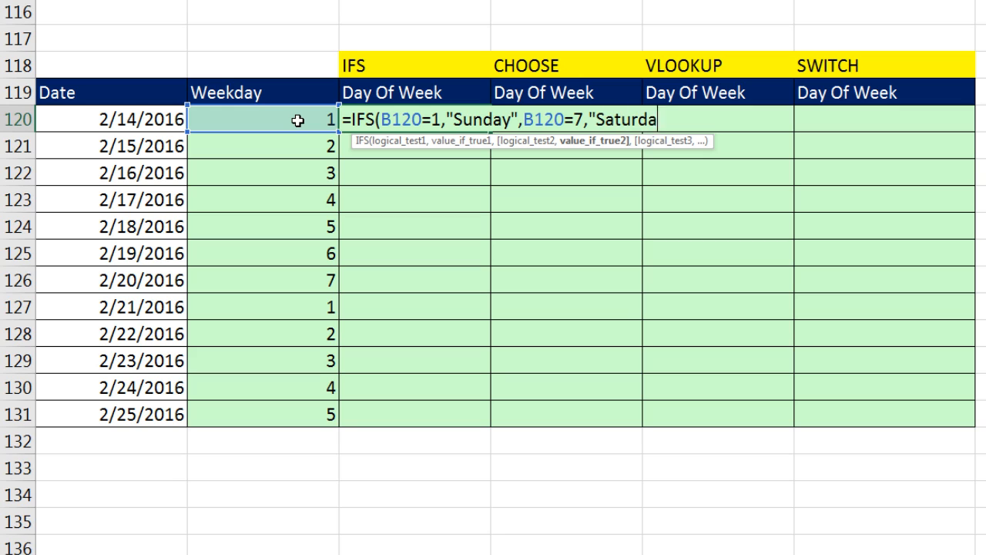
{"action": "type", "text": "y\","}
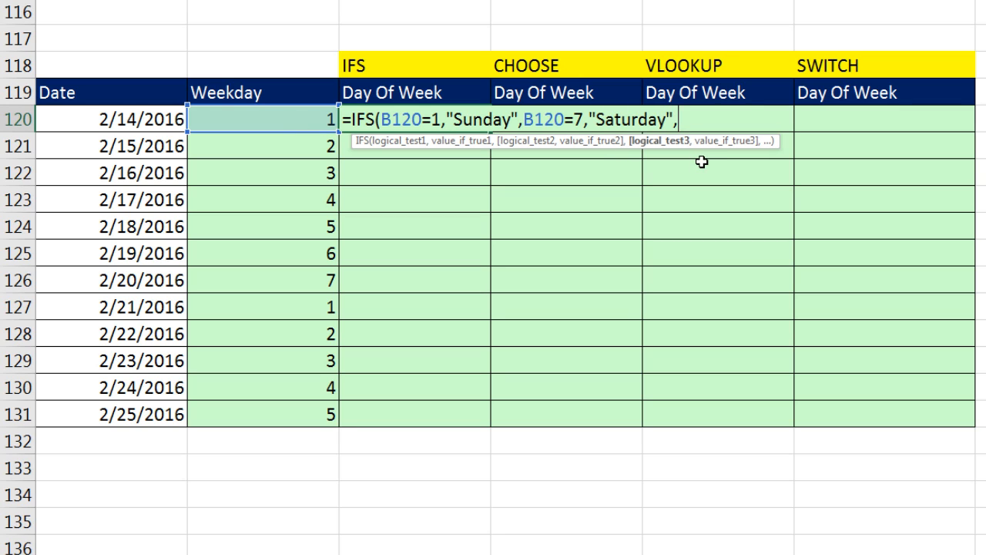
Complete the IFS formula with TRUE and the default "Weekday", fill it down to C131, and check the last cell's formula
{"action": "type", "text": "TRUE"}
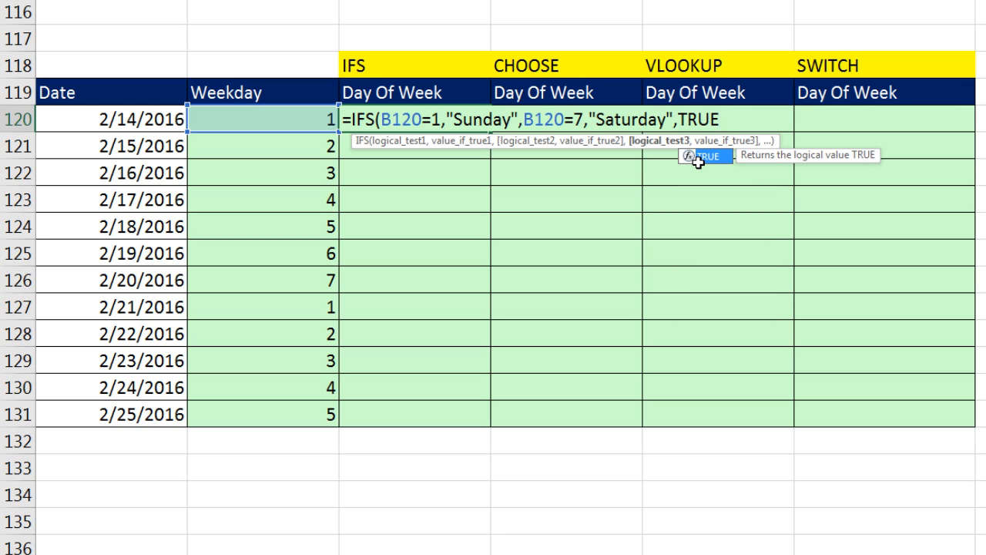
{"action": "type", "text": ","}
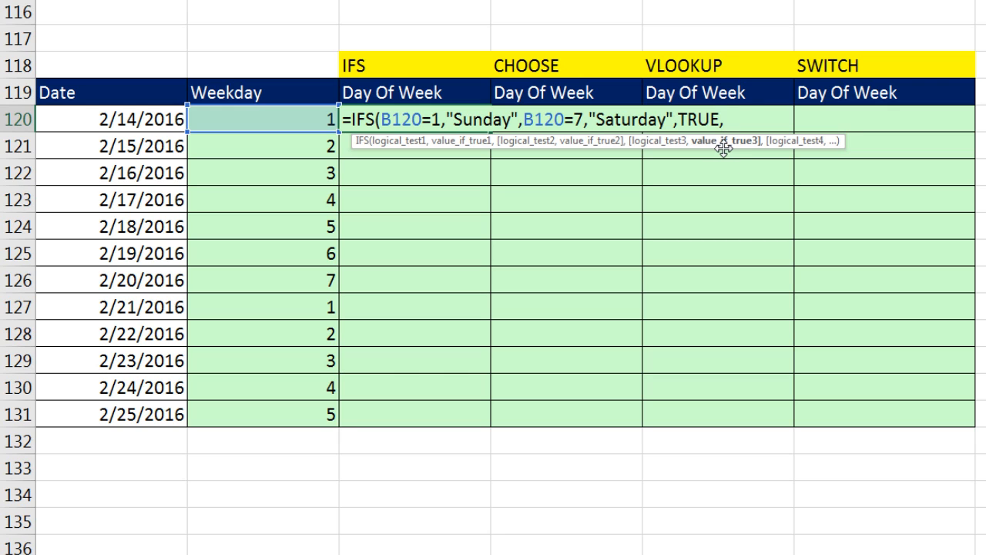
{"action": "type", "text": "\"Weekday"}
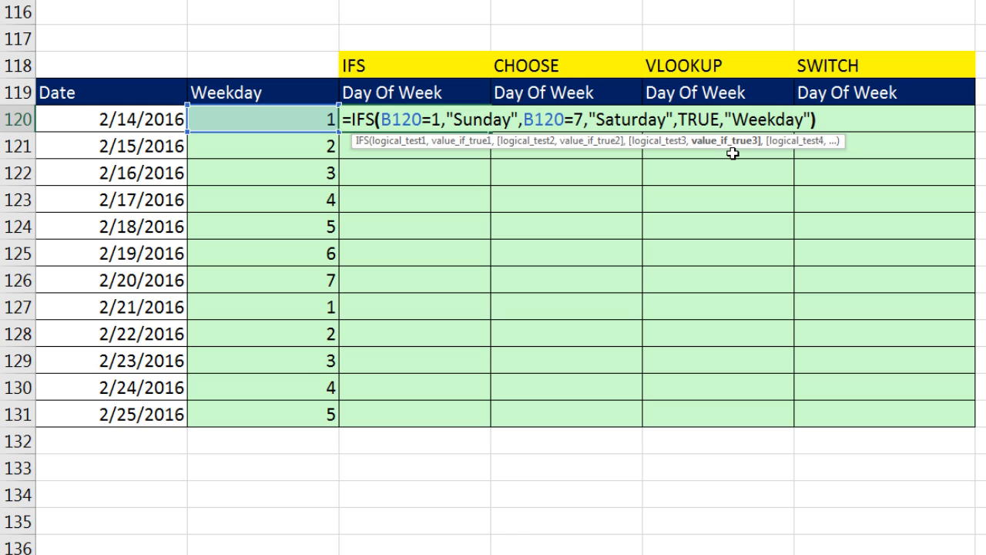
{"action": "key", "text": "ctrl+Return"}
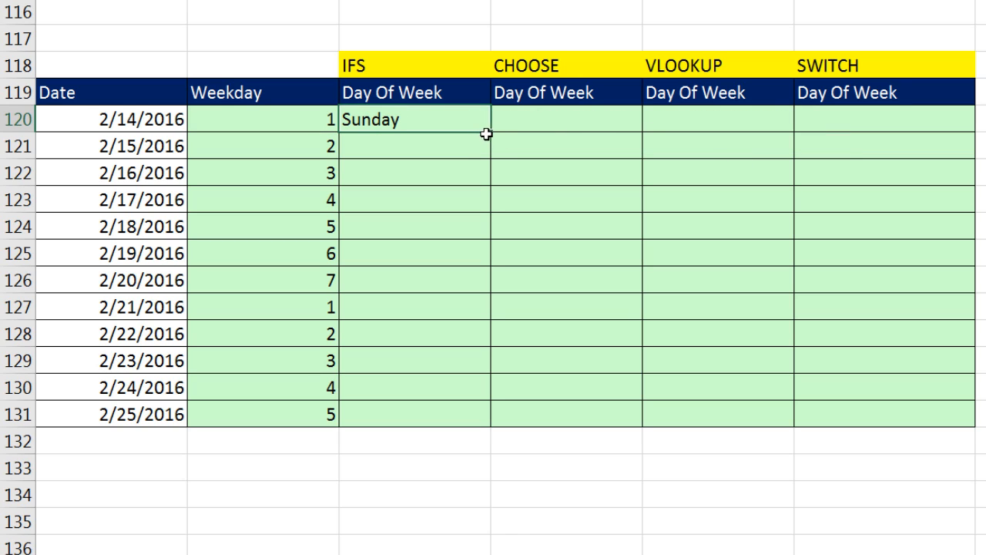
{"action": "double_click", "coordinate": [487, 133]}
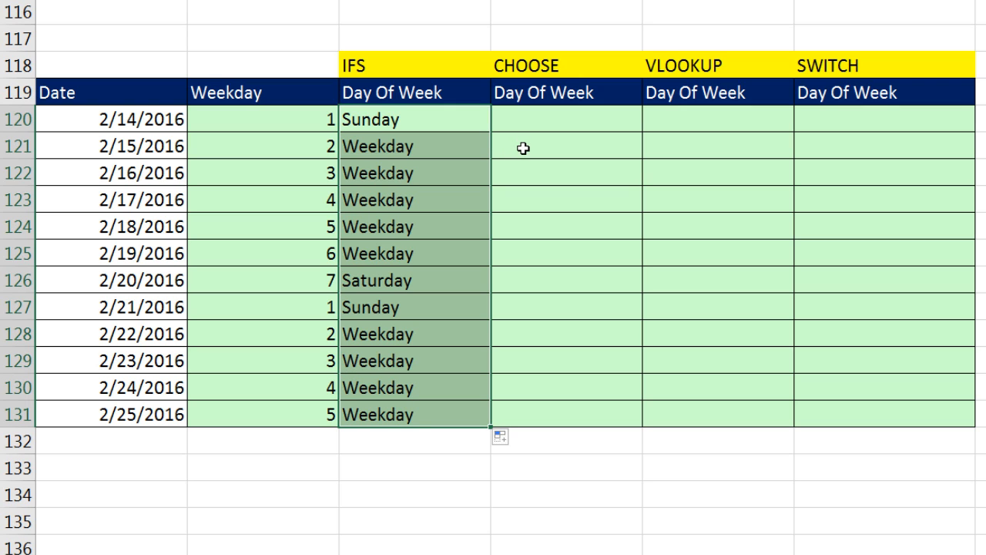
{"action": "double_click", "coordinate": [426, 414]}
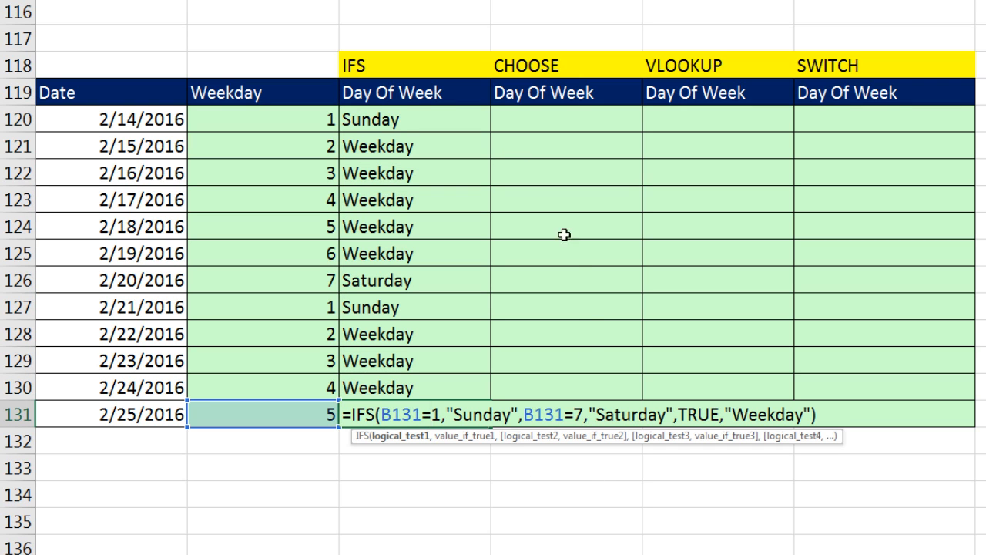
Build a CHOOSE formula in D120 with WEEKDAY(A120) as index and "Sunday", five times "Weekday", and "Saturday" as values
{"action": "left_click", "coordinate": [534, 124]}
{"action": "type", "text": "=cho"}
{"action": "key", "text": "Tab"}
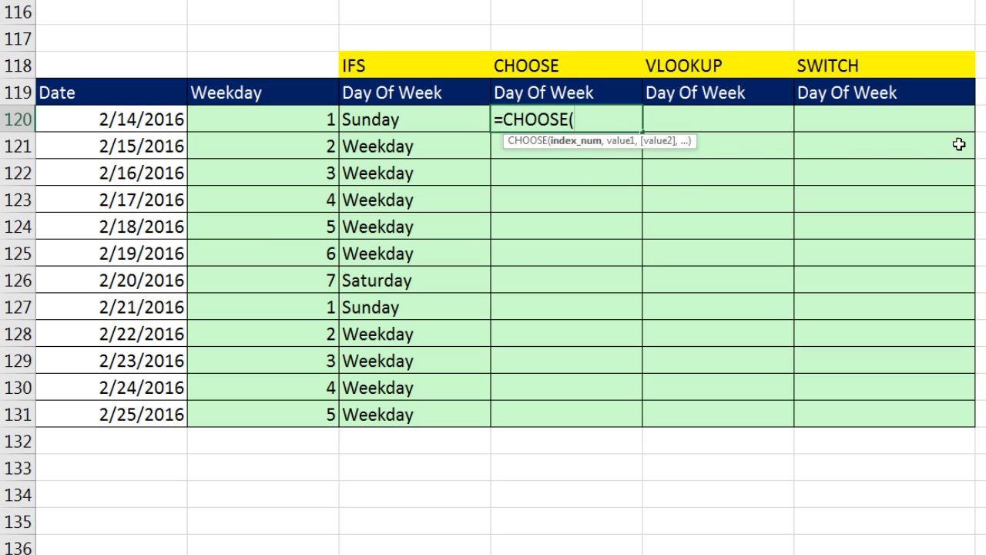
{"action": "type", "text": "week"}
{"action": "key", "text": "Tab"}
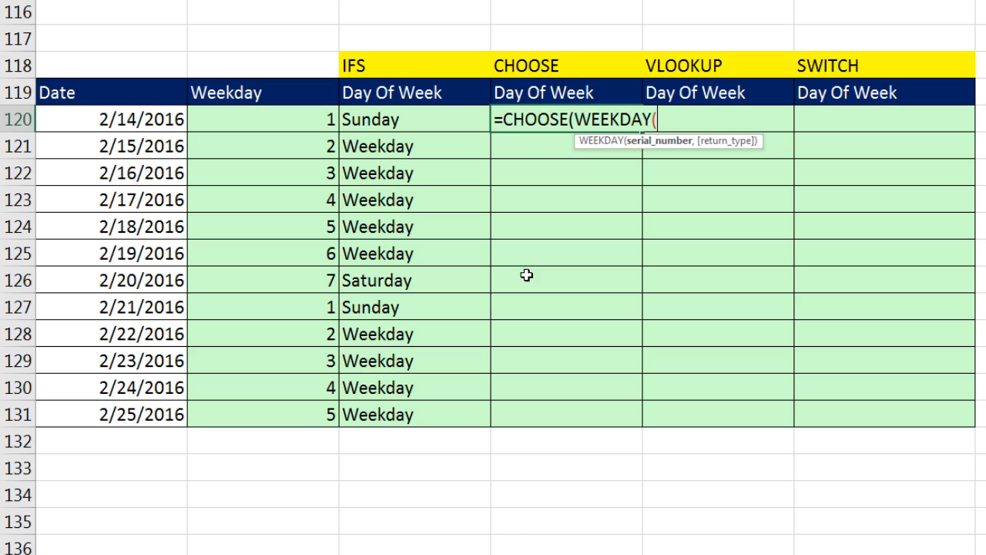
{"action": "left_click", "coordinate": [150, 120]}
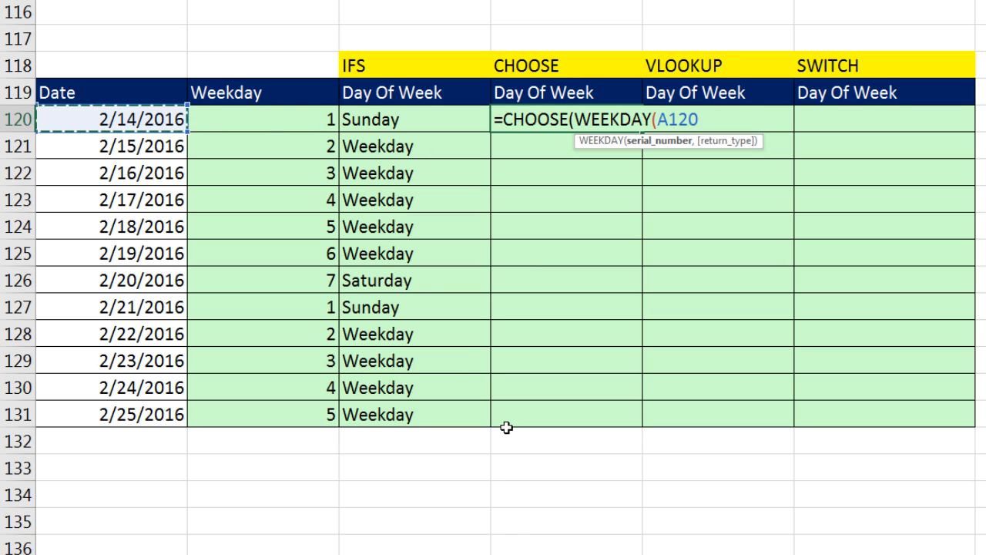
{"action": "type", "text": "),"}
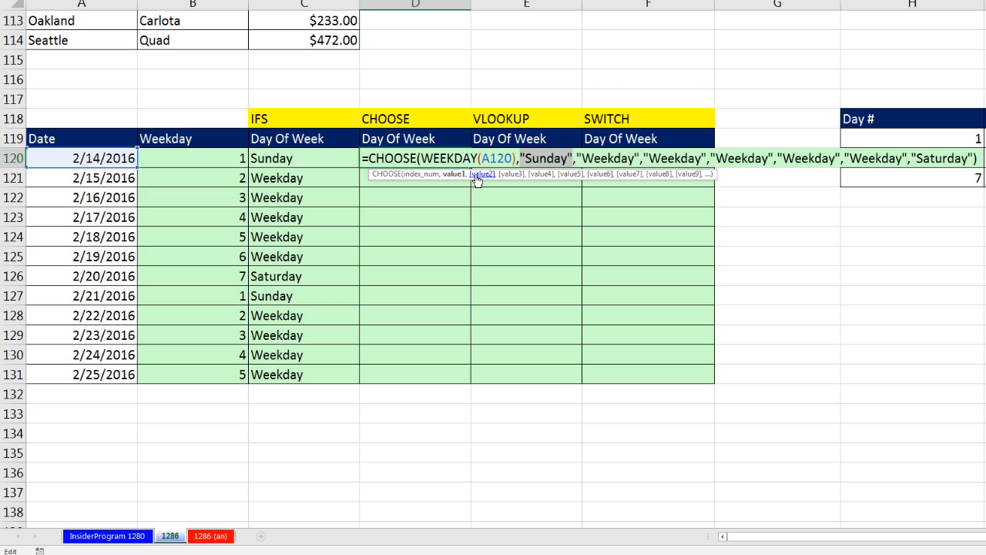
Check the CHOOSE formula's value arguments one by one, commit the formula in D120, and fill it down to D131
{"action": "left_click", "coordinate": [478, 175]}
{"action": "left_click", "coordinate": [510, 176]}
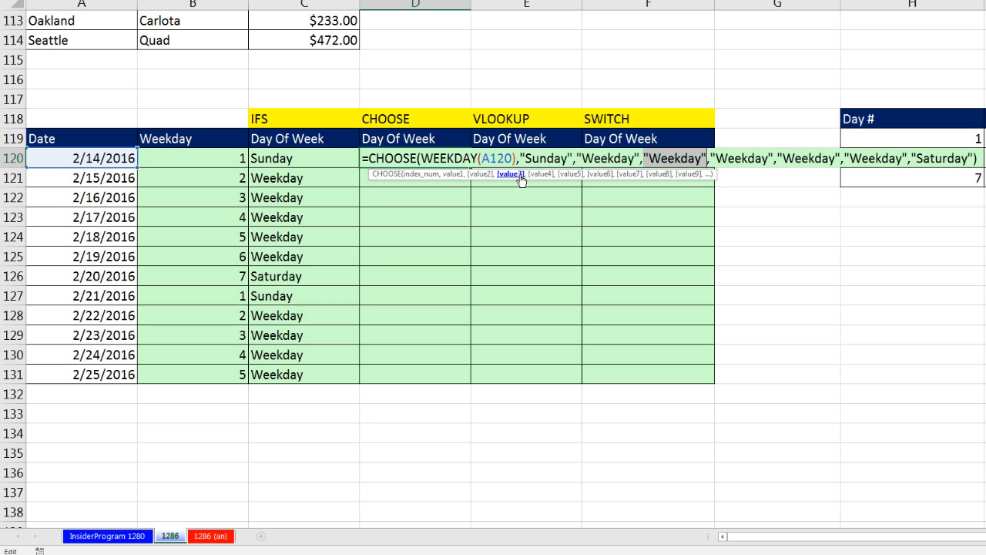
{"action": "left_click", "coordinate": [539, 174]}
{"action": "left_click", "coordinate": [570, 174]}
{"action": "left_click", "coordinate": [601, 174]}
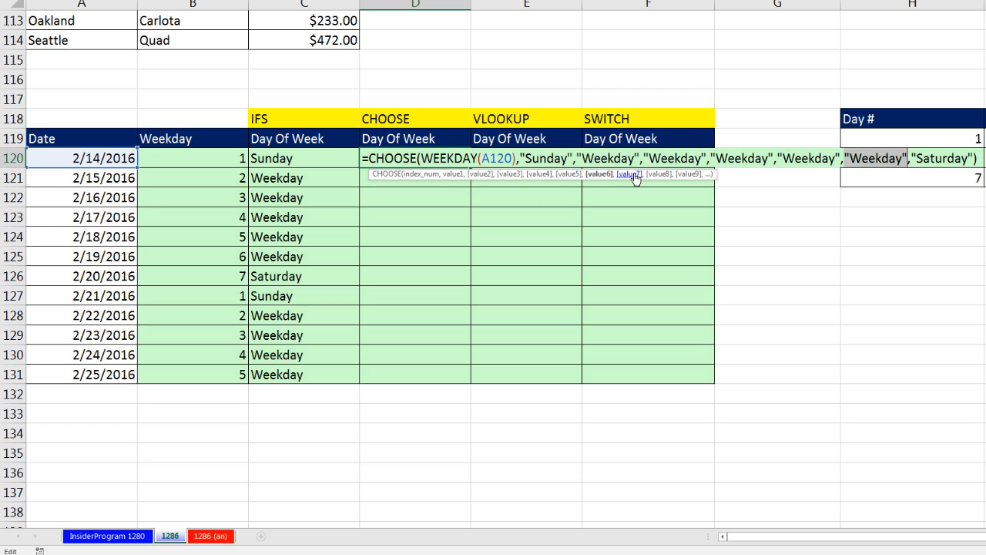
{"action": "left_click", "coordinate": [627, 174]}
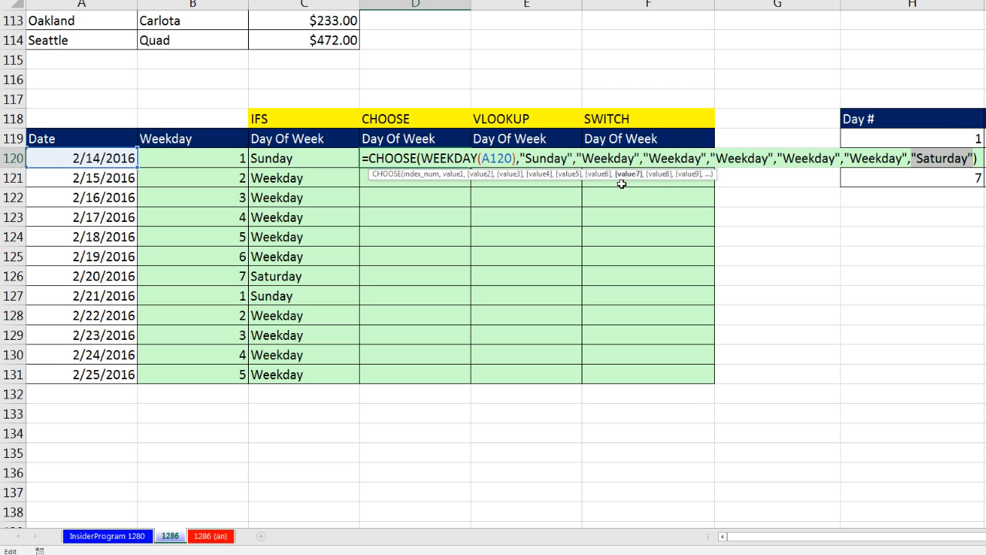
{"action": "key", "text": "ctrl+Return"}
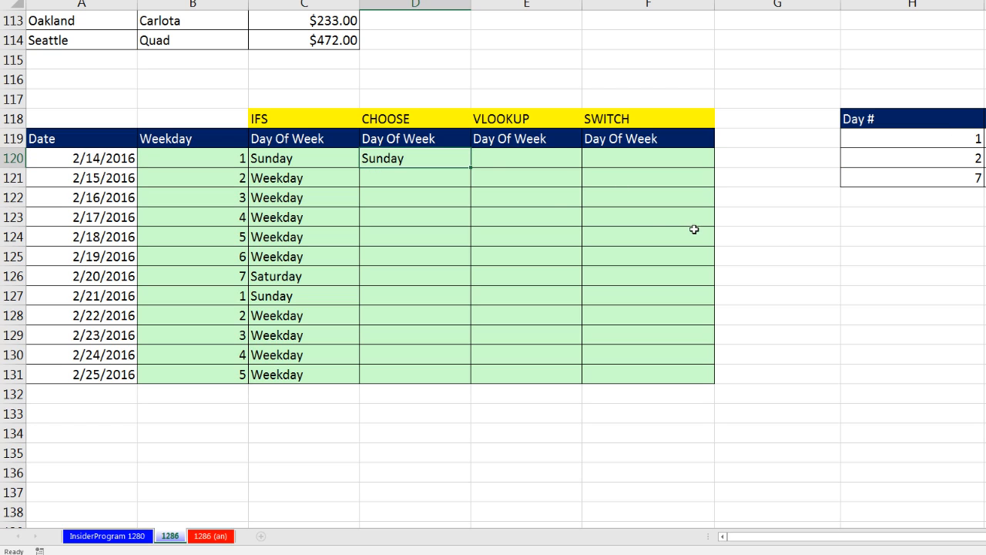
{"action": "double_click", "coordinate": [470, 169]}
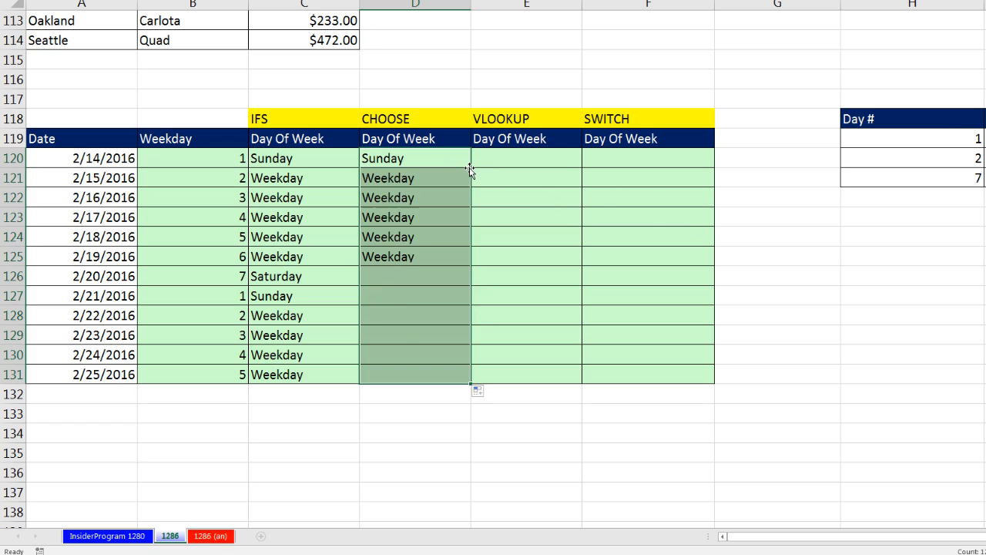
Start a VLOOKUP formula in E120 with WEEKDAY(A120) as the lookup value
{"action": "left_click", "coordinate": [527, 156]}
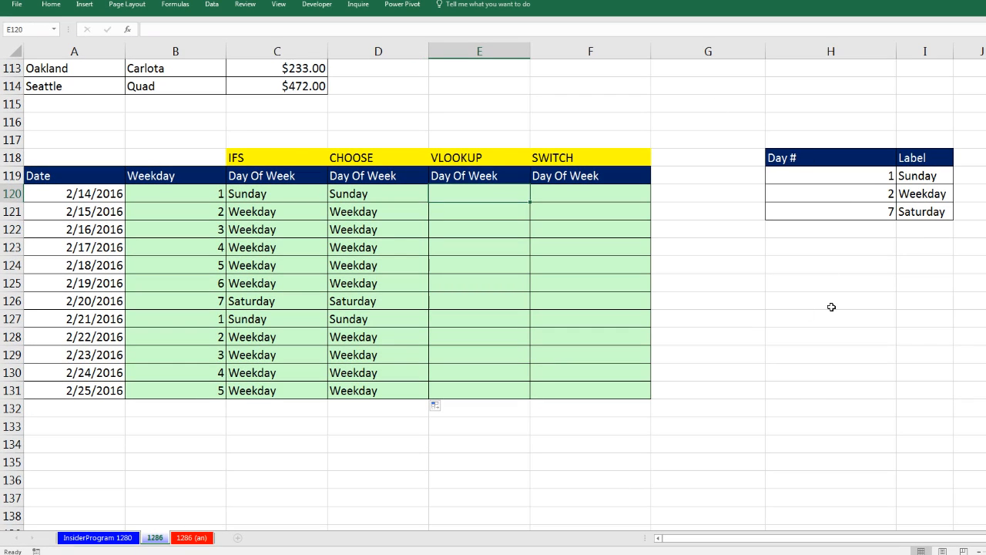
{"action": "type", "text": "=vl"}
{"action": "key", "text": "Tab"}
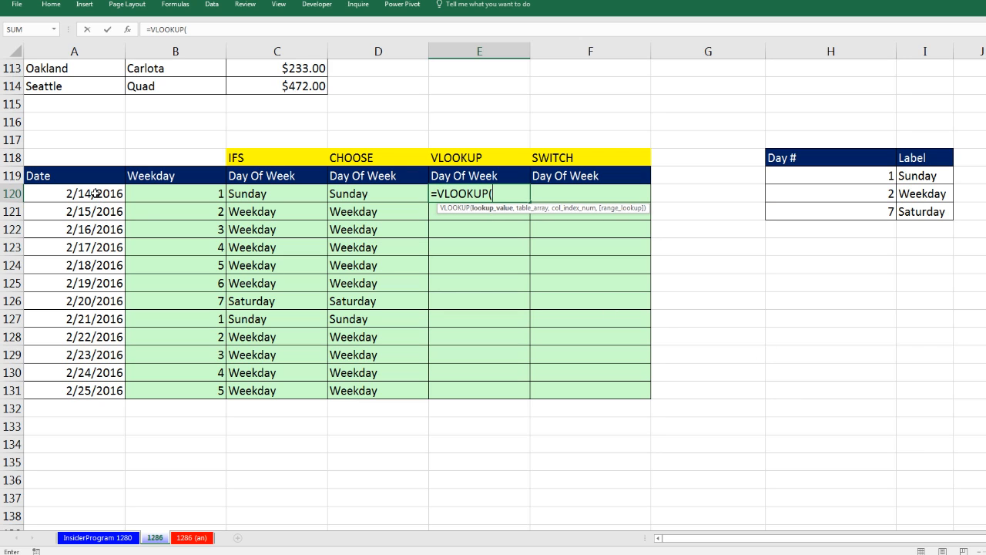
{"action": "type", "text": "week"}
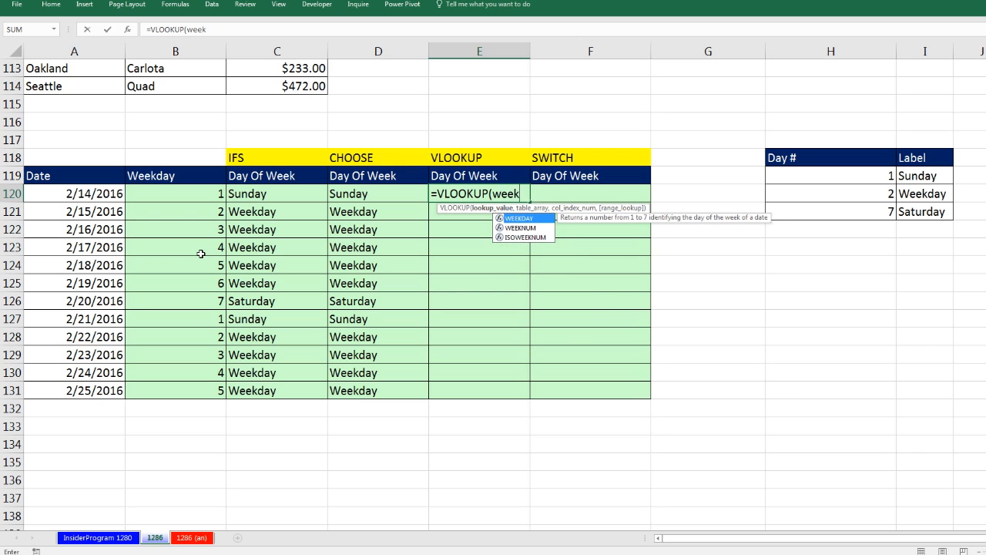
{"action": "key", "text": "Tab"}
{"action": "left_click", "coordinate": [115, 200]}
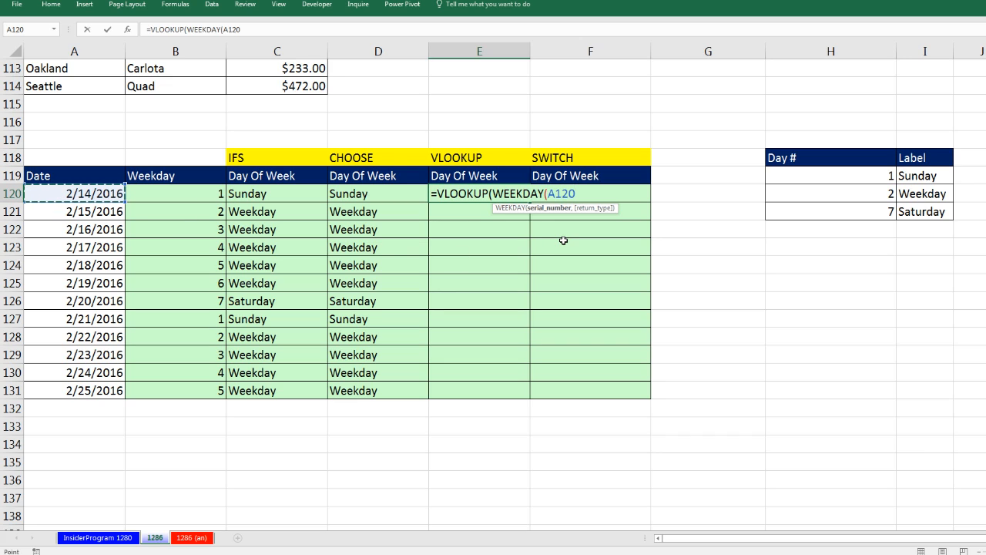
{"action": "type", "text": "),"}
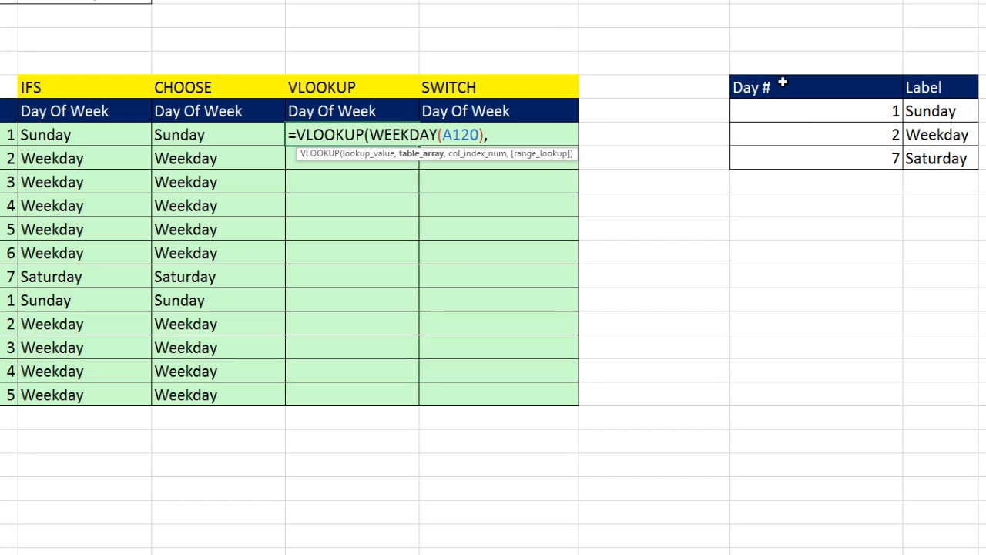
Complete the VLOOKUP with the absolute table range $H$119:$I$121 and column 2, and fill it down to E131
{"action": "left_click_drag", "start_coordinate": [808, 111], "coordinate": [940, 164]}
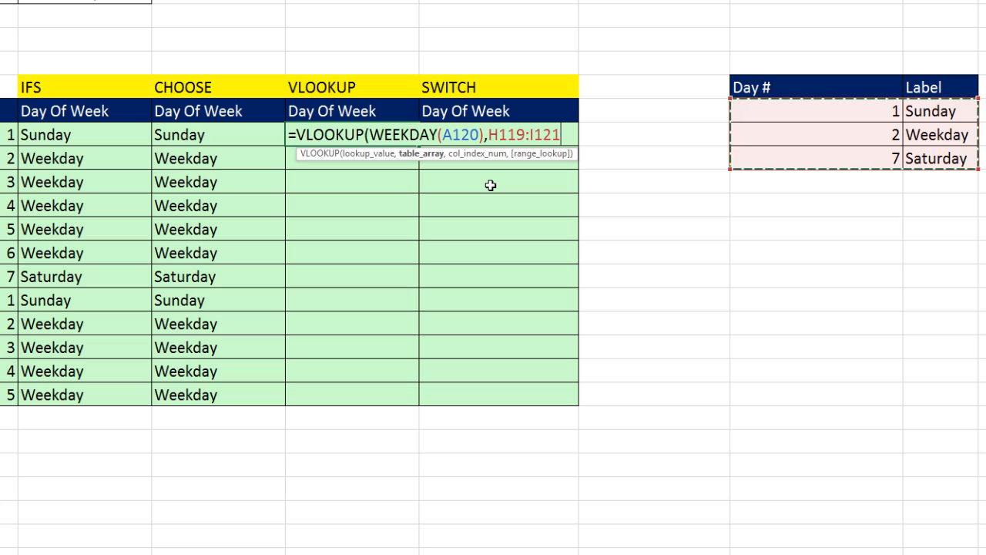
{"action": "key", "text": "F4"}
{"action": "type", "text": ",2"}
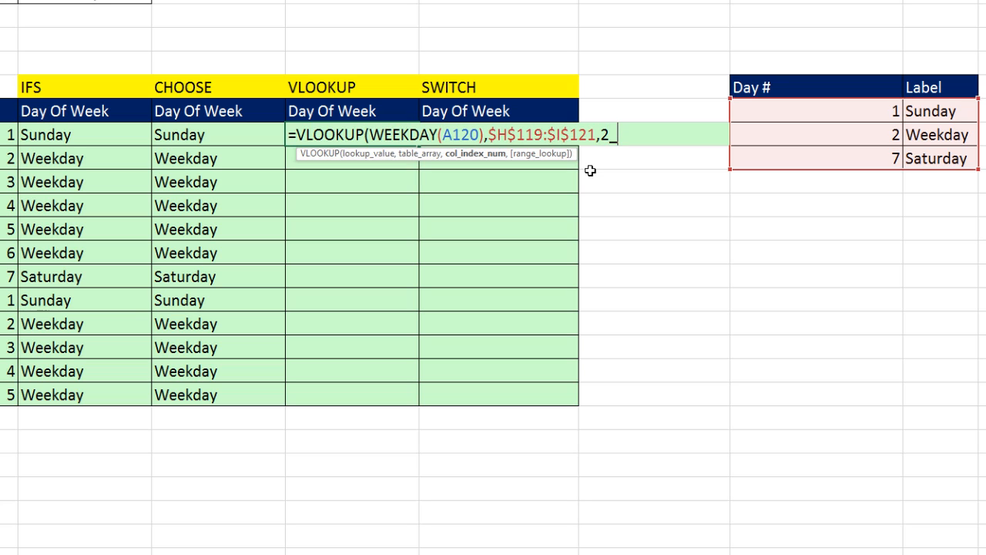
{"action": "type", "text": ")"}
{"action": "key", "text": "ctrl+Return"}
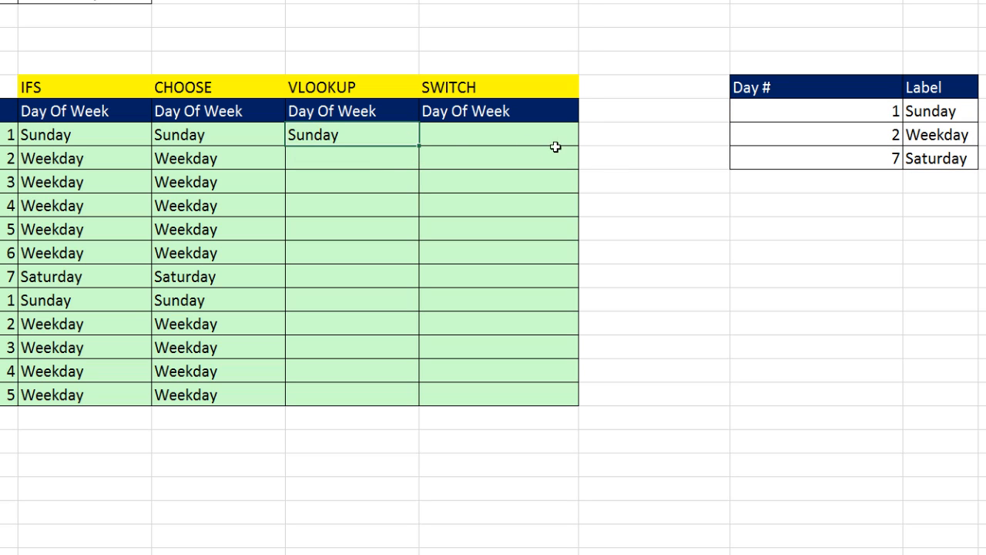
{"action": "double_click", "coordinate": [419, 146]}
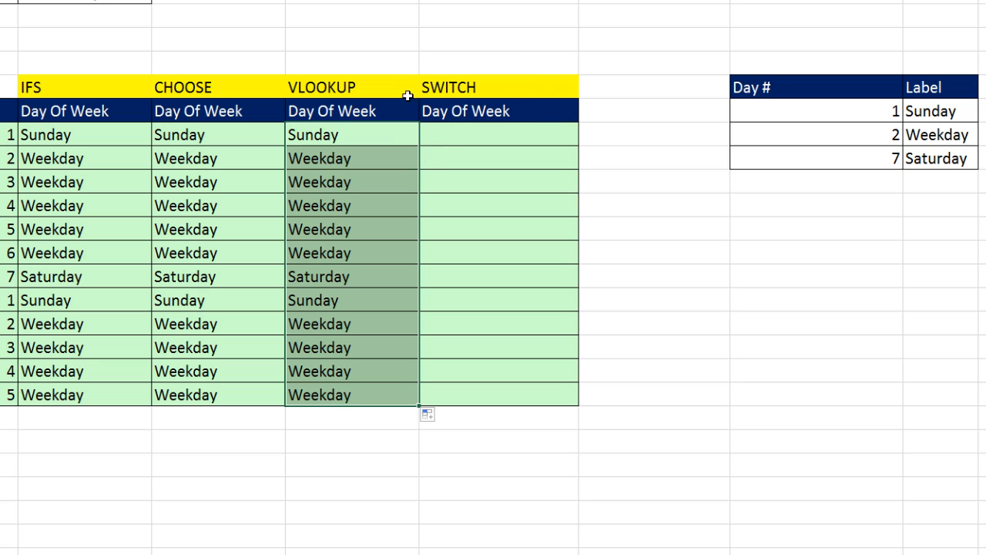
Start a SWITCH formula in F120 with WEEKDAY(A120) as the expression
{"action": "left_click", "coordinate": [485, 134]}
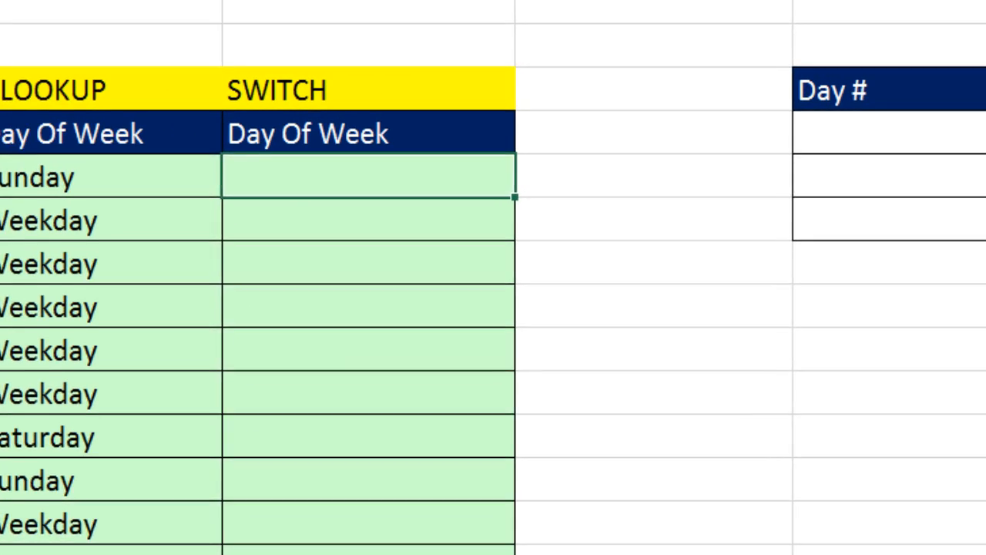
{"action": "type", "text": "=sw"}
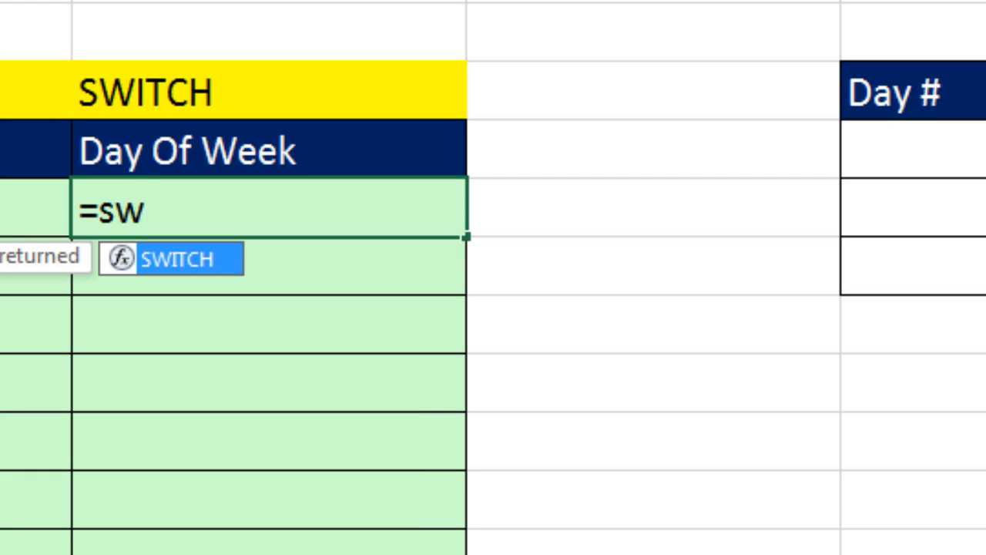
{"action": "key", "text": "Tab"}
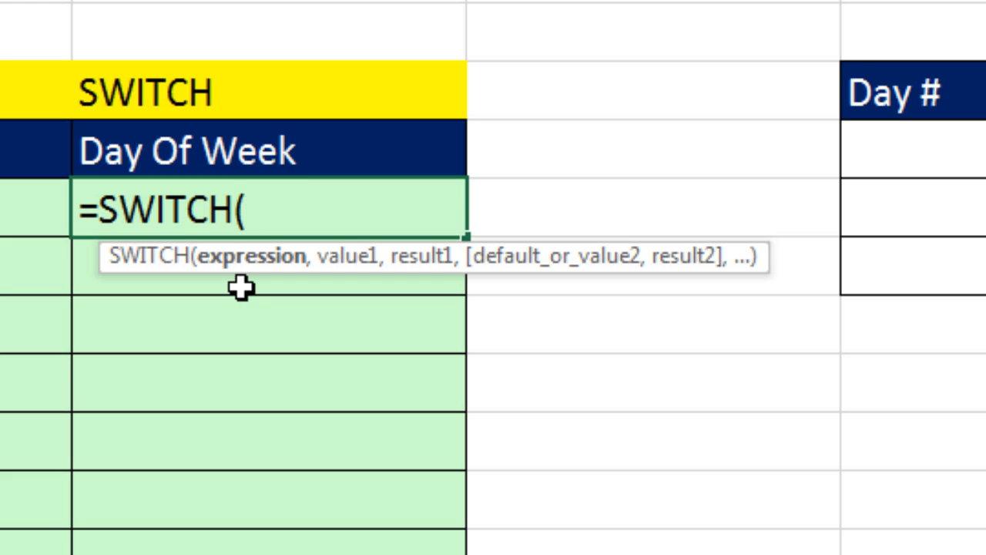
{"action": "type", "text": "w"}
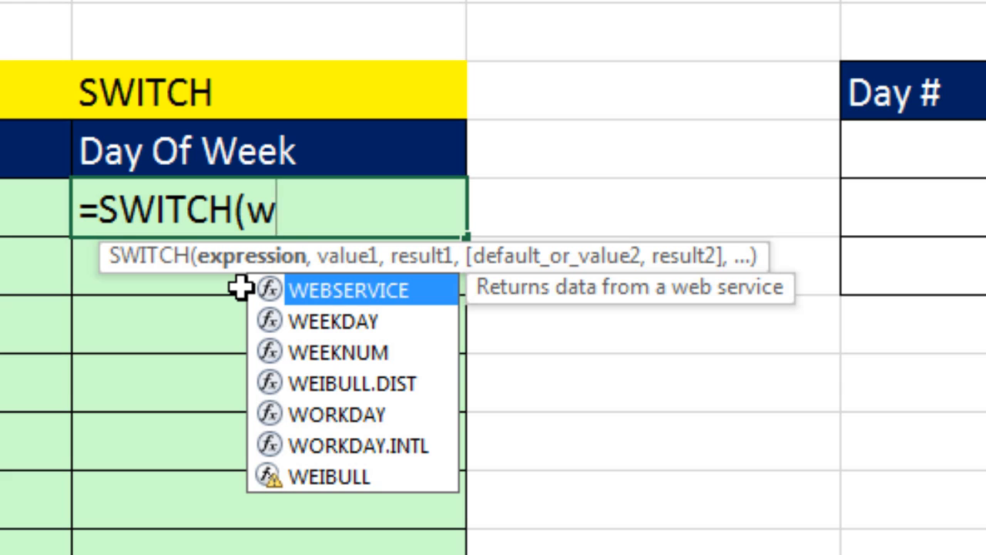
{"action": "type", "text": "eek"}
{"action": "key", "text": "Tab"}
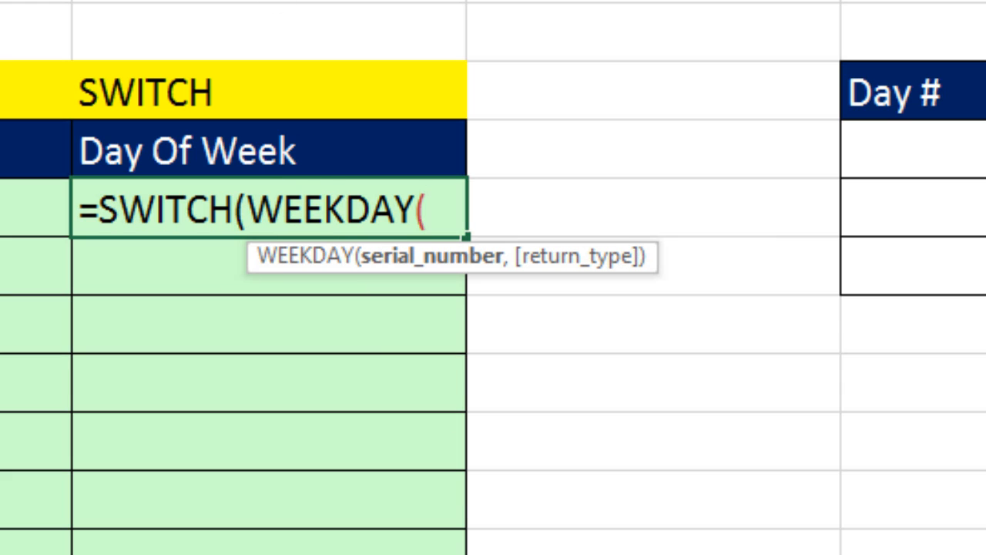
{"action": "type", "text": "A120"}
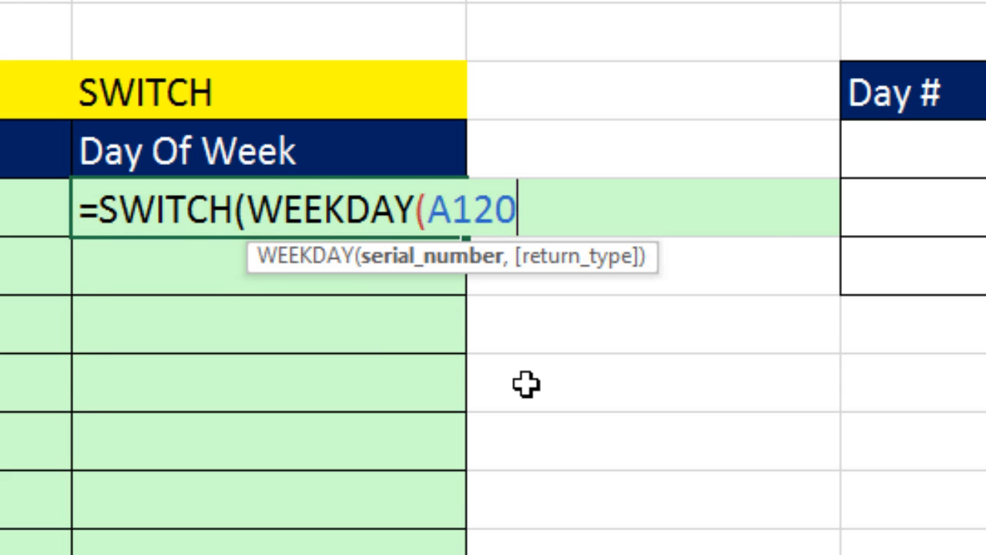
{"action": "type", "text": "),"}
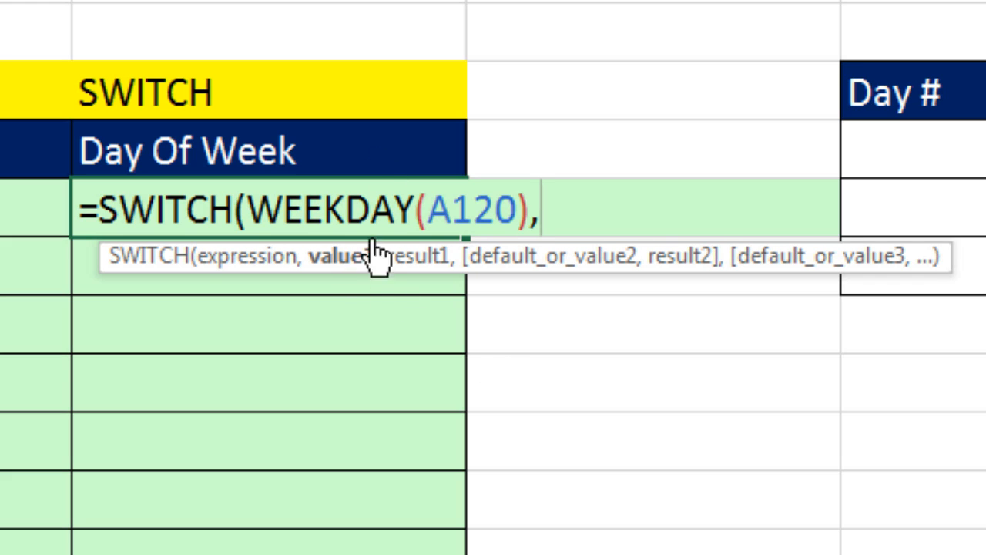
Add the SWITCH value and result pairs 1 with "Sunday" and 7 with "Saturday"
{"action": "left_click", "coordinate": [262, 259]}
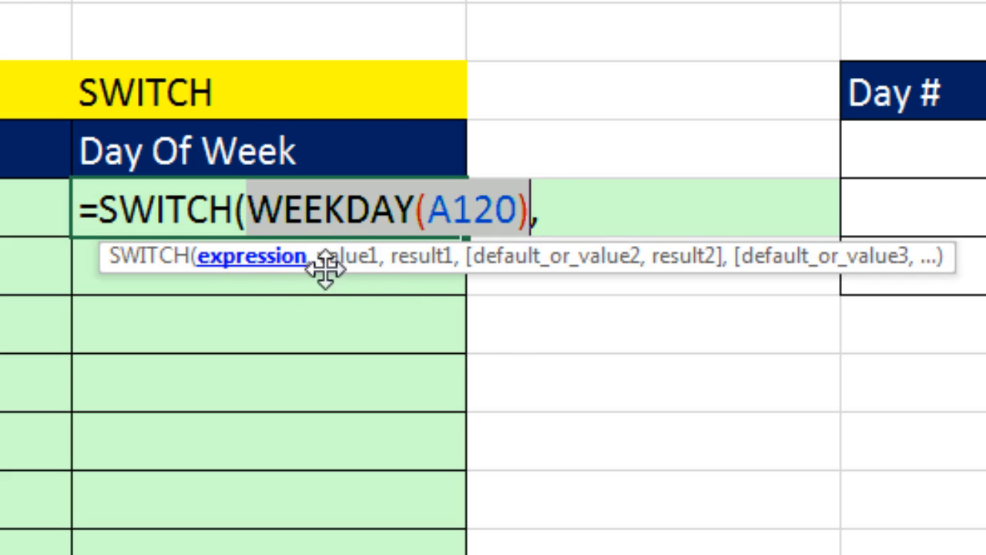
{"action": "left_click", "coordinate": [348, 260]}
{"action": "type", "text": "1"}
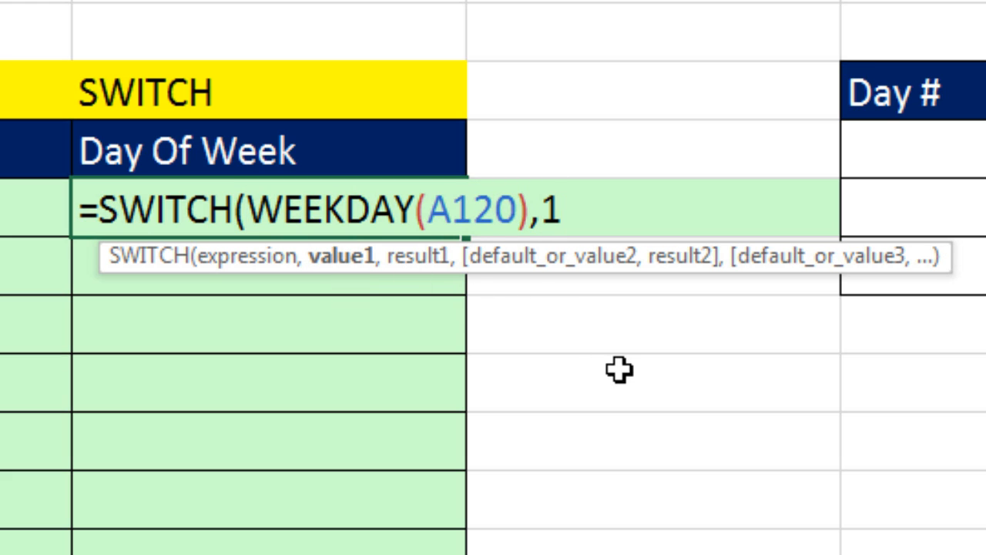
{"action": "type", "text": ",\"s"}
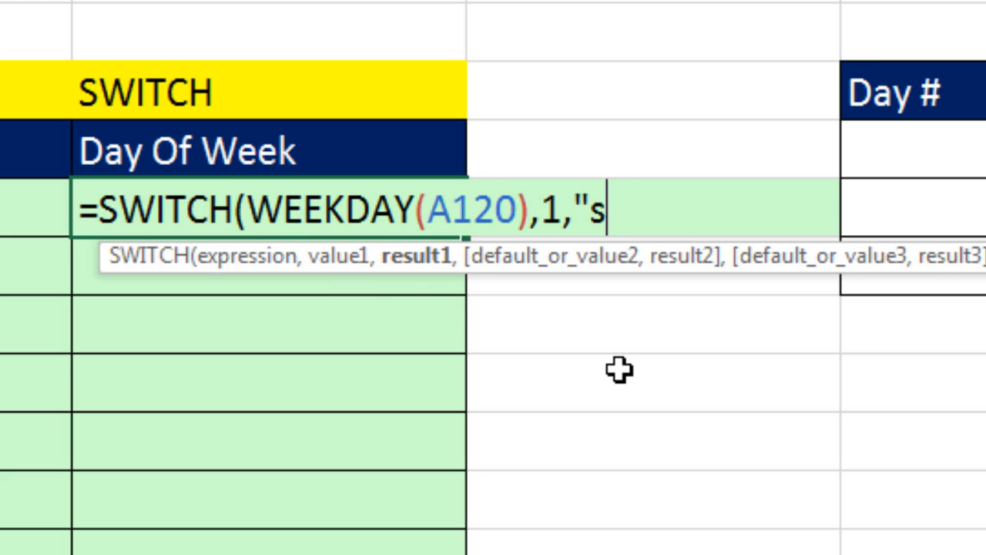
{"action": "type", "text": "unday\""}
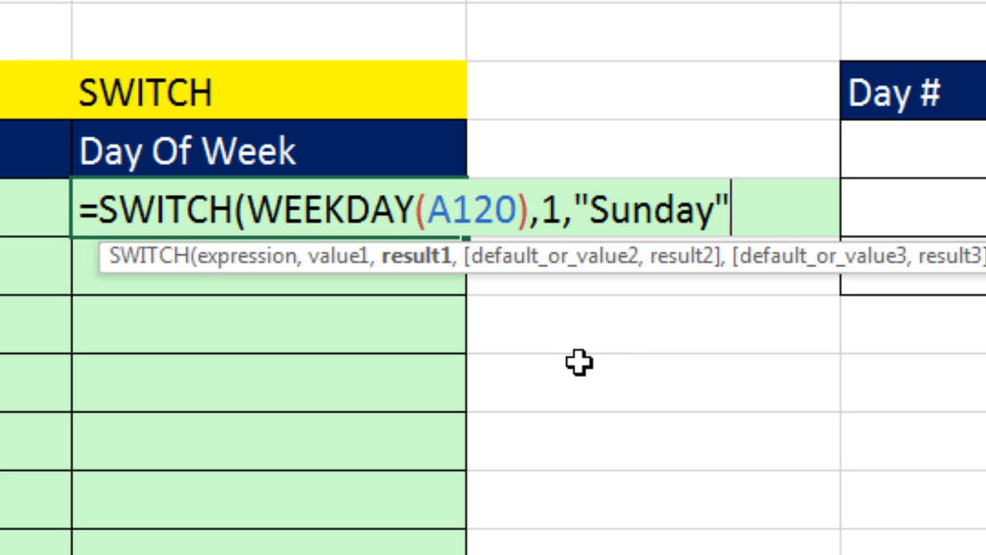
{"action": "type", "text": ","}
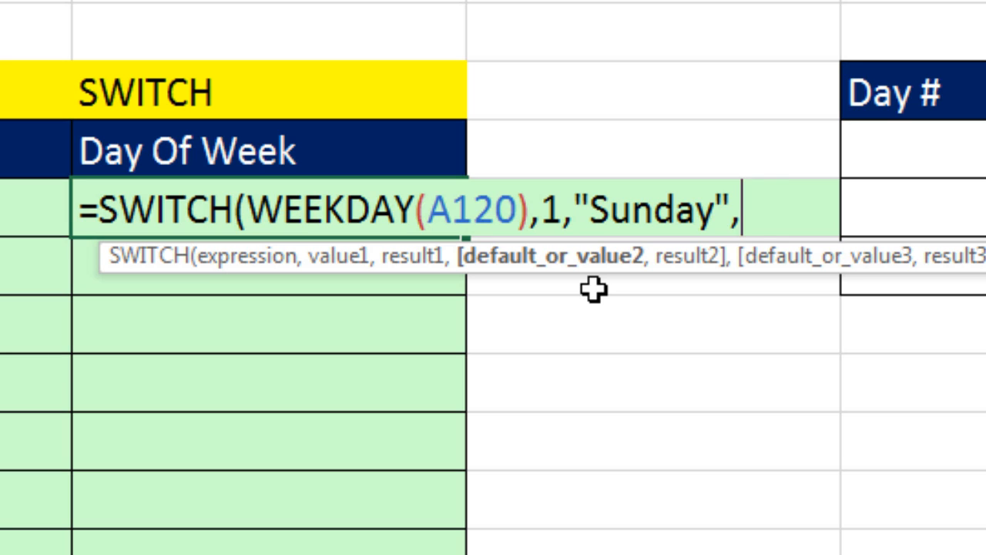
{"action": "type", "text": "7"}
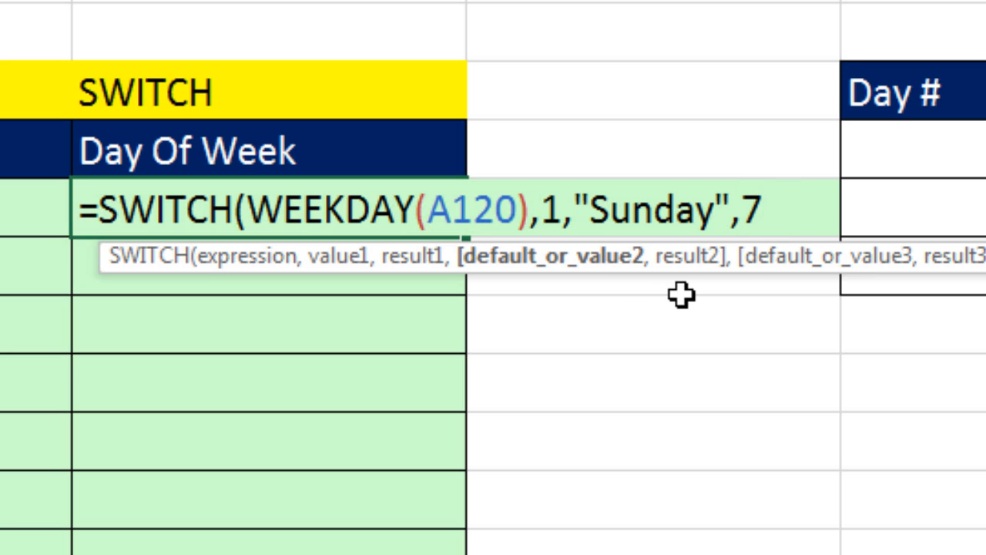
{"action": "type", "text": ","}
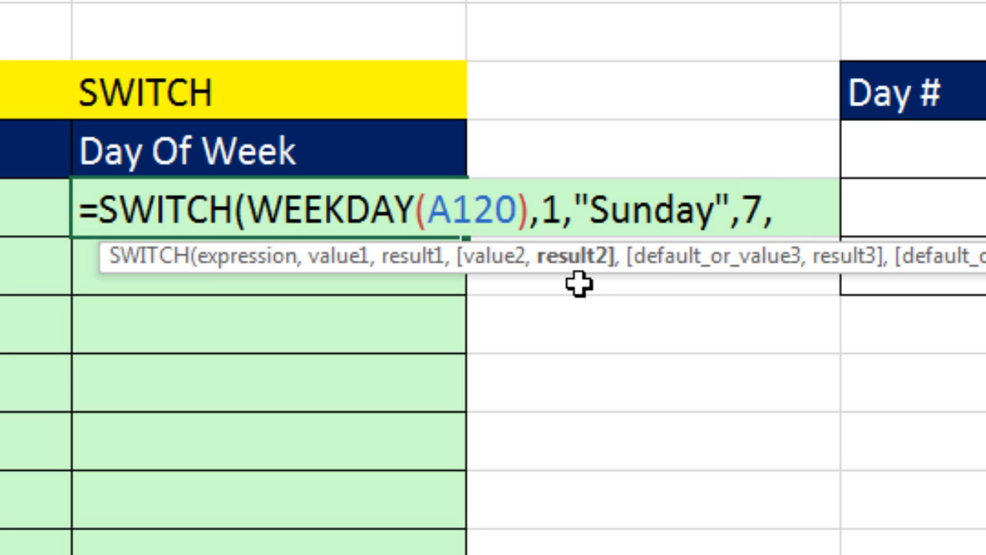
{"action": "type", "text": "\"Saturday\""}
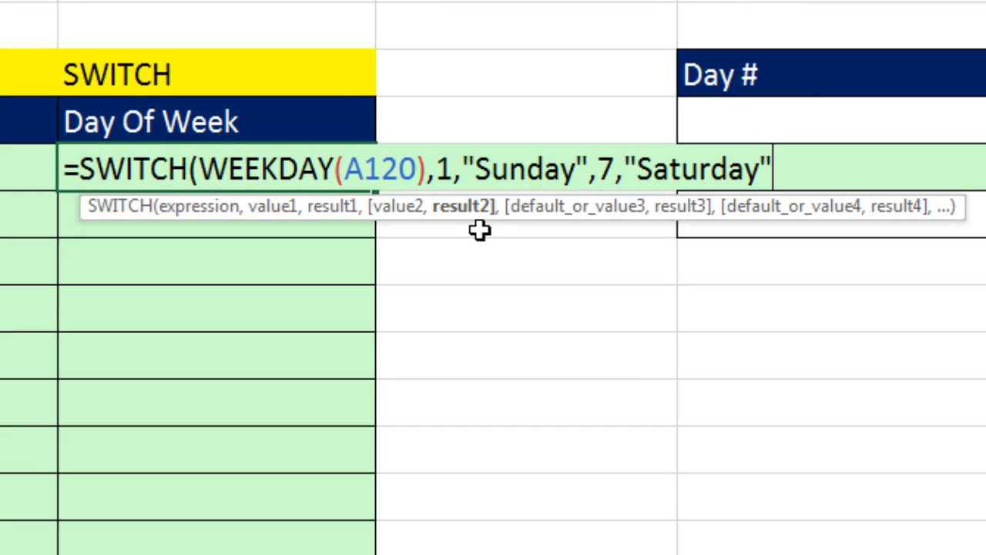
Finish the SWITCH formula with "Weekday" as the default and fill it down to F131
{"action": "type", "text": ","}
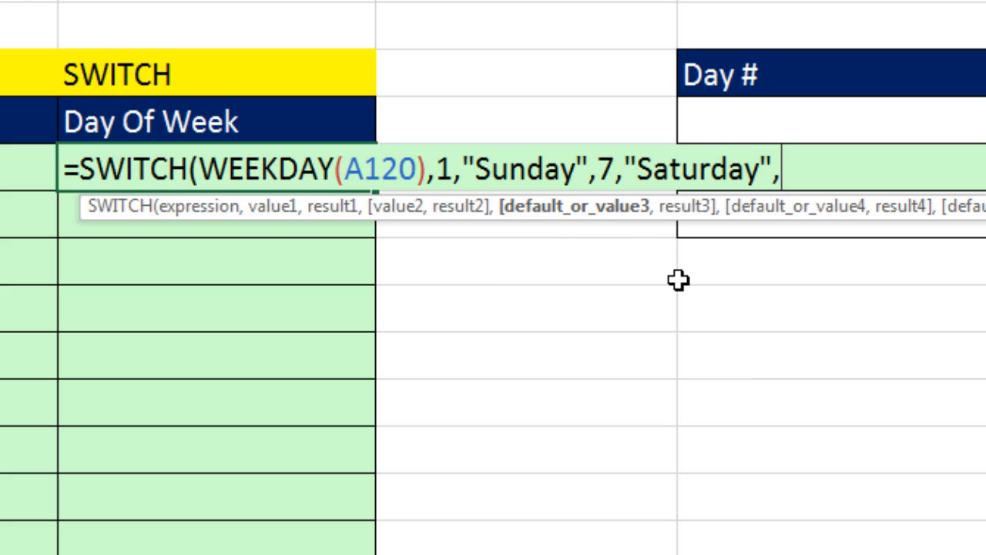
{"action": "type", "text": "\"Week"}
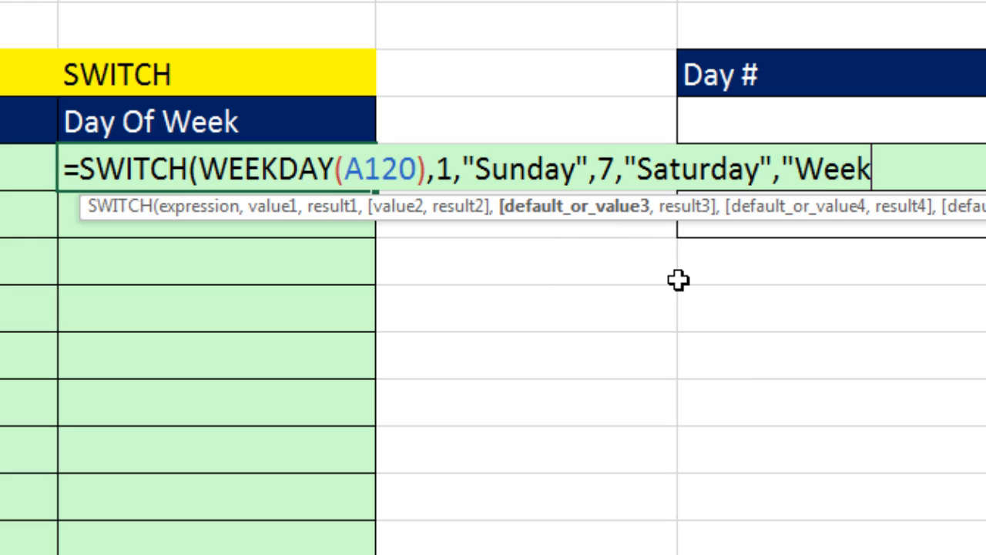
{"action": "type", "text": "day\""}
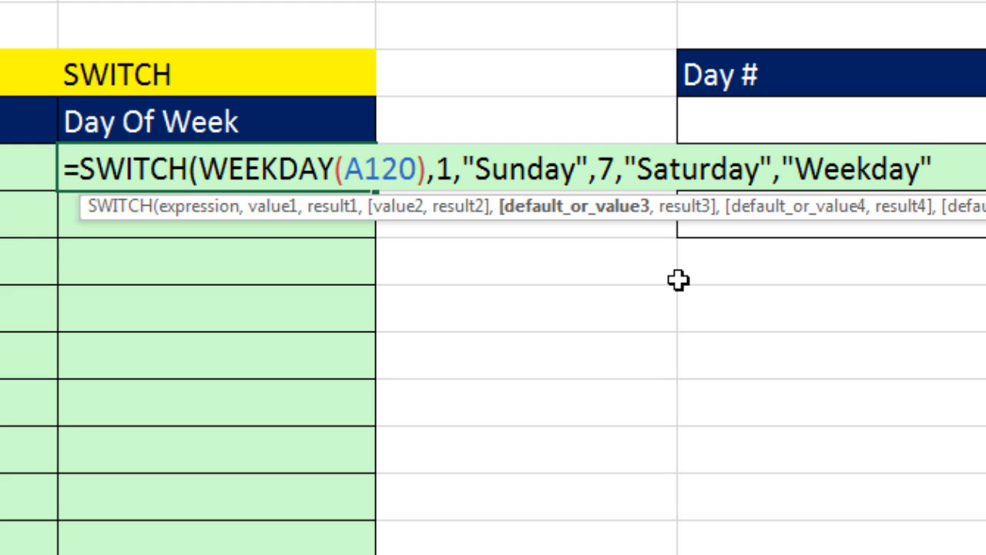
{"action": "type", "text": ")"}
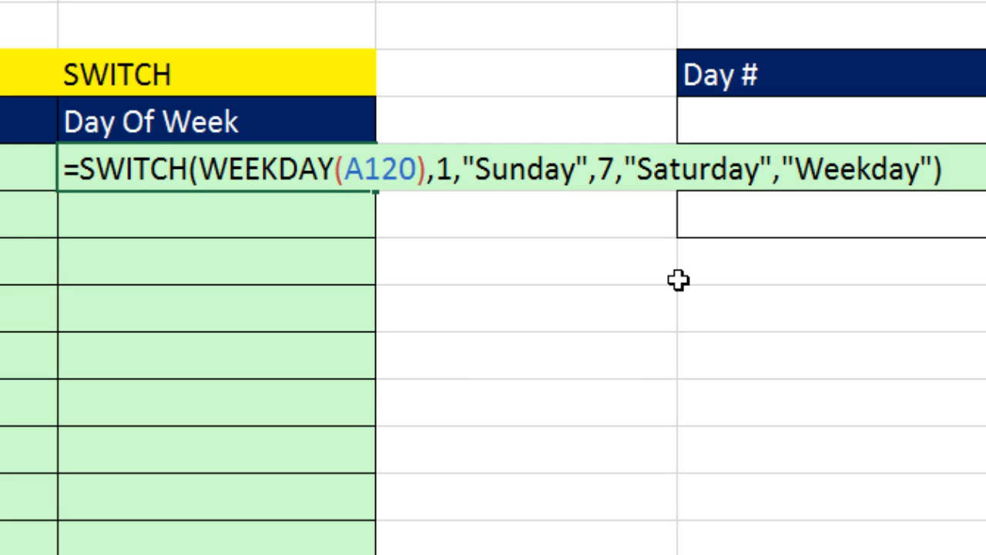
{"action": "key", "text": "ctrl+Return"}
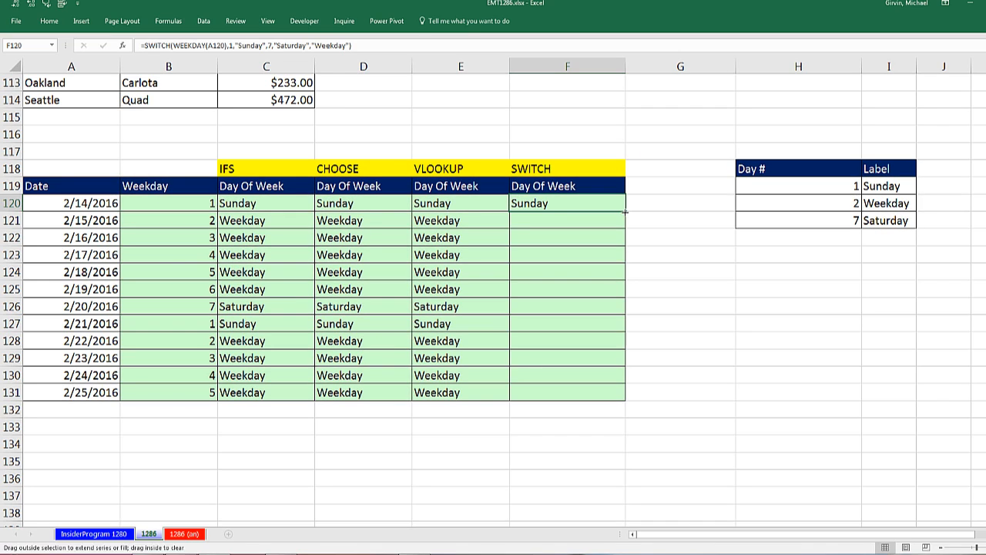
{"action": "double_click", "coordinate": [625, 210]}
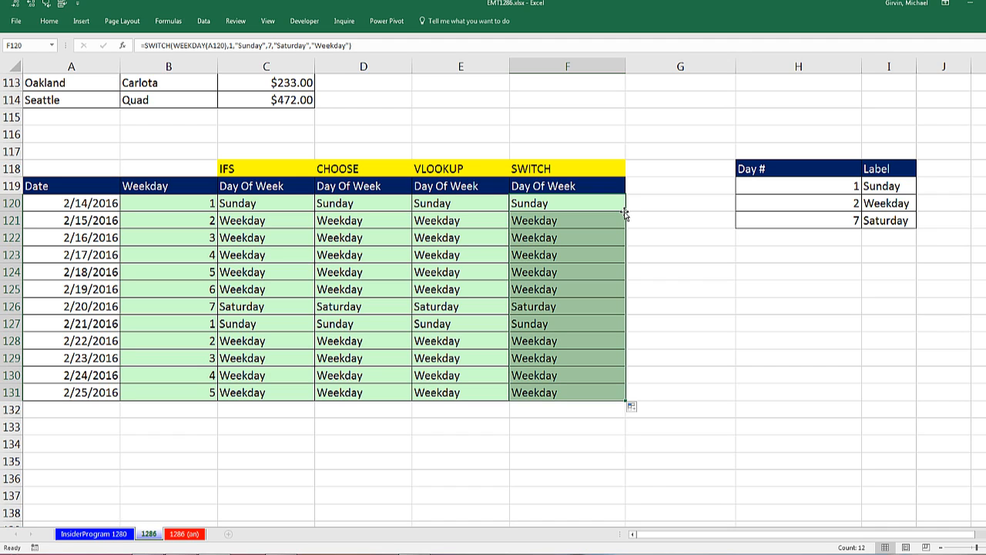
Review the SWITCH formula in F120 and the IFS formula in C120 without changing them
{"action": "double_click", "coordinate": [610, 204]}
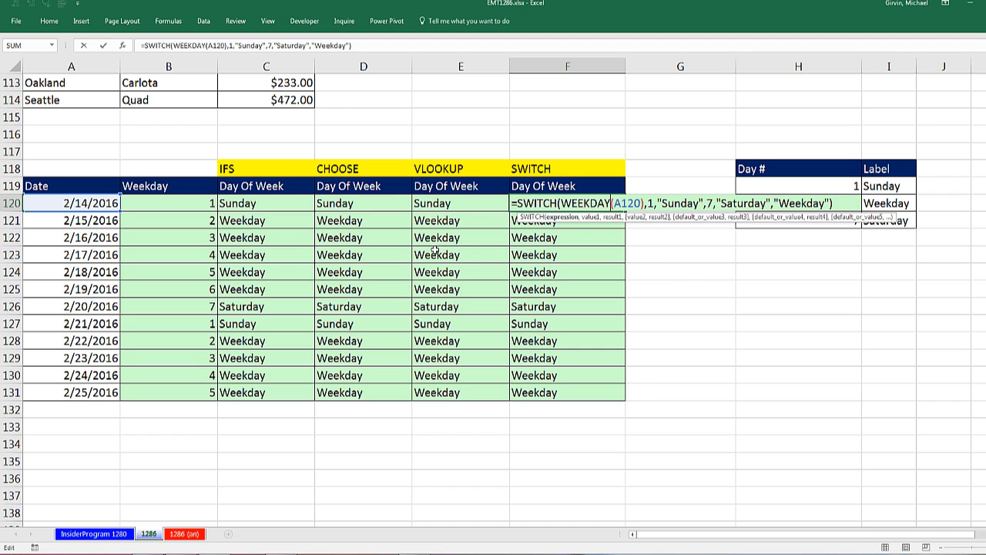
{"action": "key", "text": "Escape"}
{"action": "left_click", "coordinate": [262, 203]}
{"action": "key", "text": "F2"}
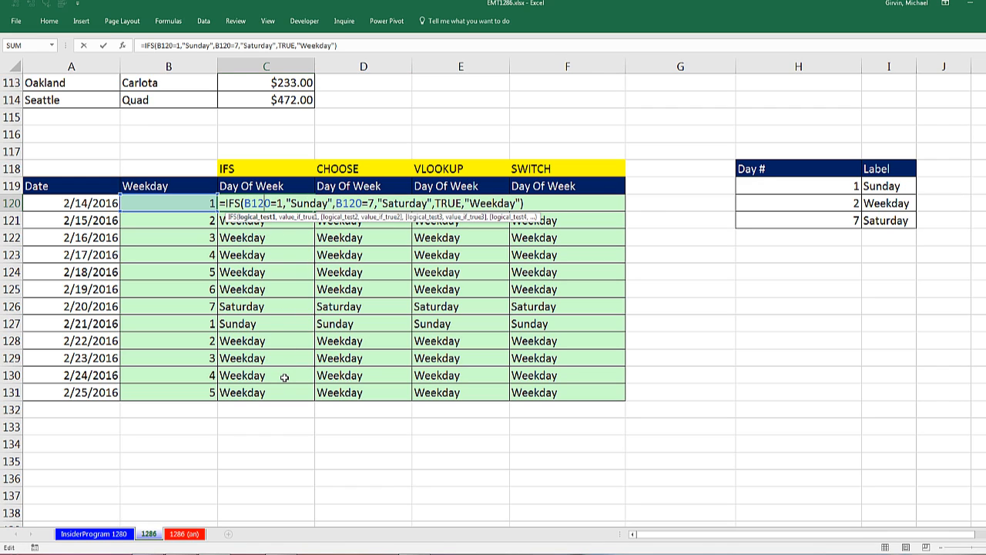
{"action": "key", "text": "Escape"}
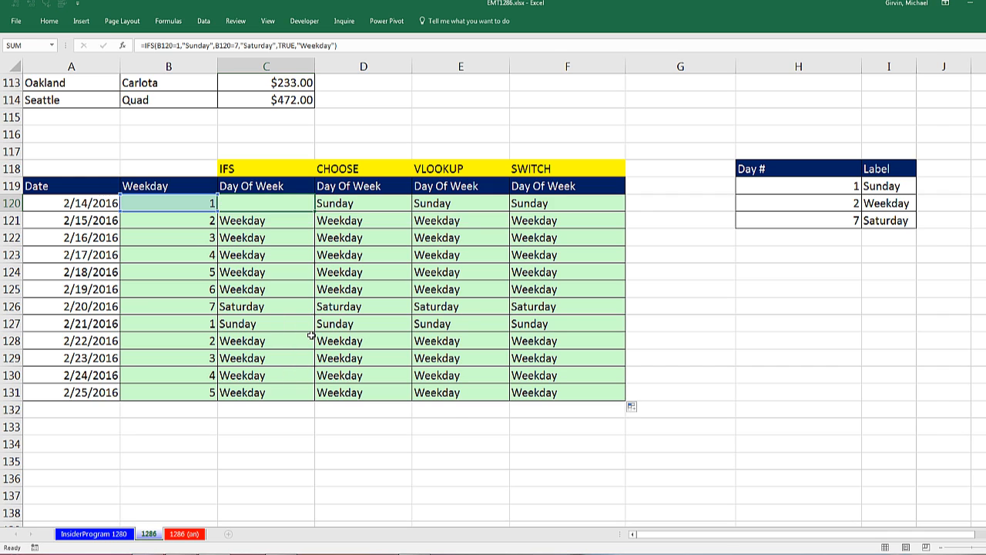
Review the STDEV.S array formula in F94 and the IFS commission formula in C80, keeping both as they are
{"action": "scroll", "coordinate": [308, 347], "scroll_direction": "up", "scroll_amount": 6}
{"action": "scroll", "coordinate": [314, 339], "scroll_direction": "up", "scroll_amount": 3}
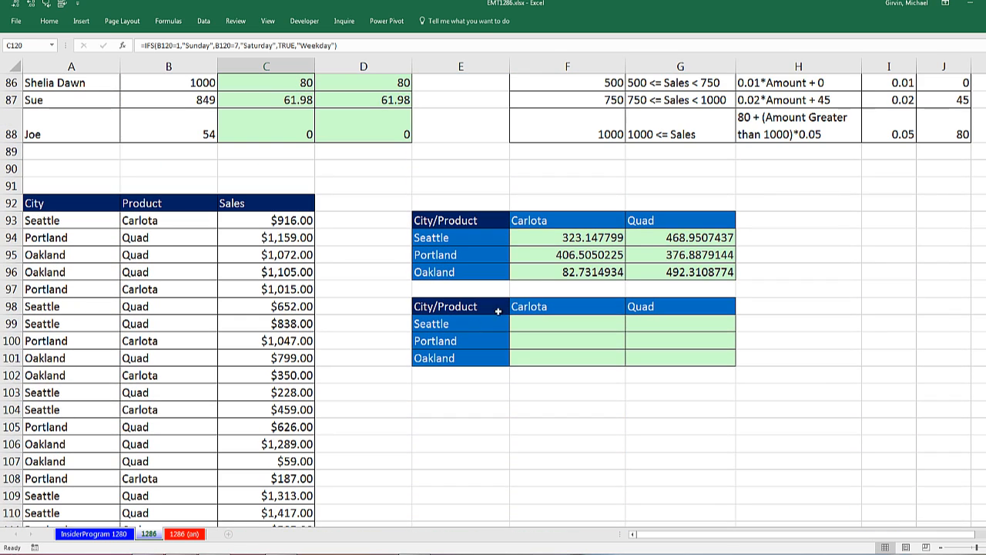
{"action": "double_click", "coordinate": [543, 237]}
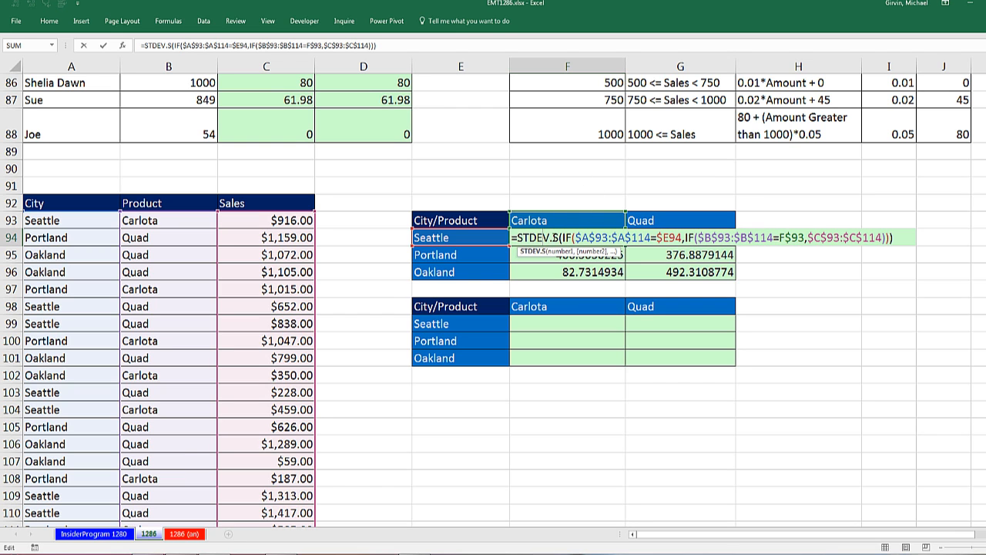
{"action": "key", "text": "ctrl+shift+Return"}
{"action": "scroll", "coordinate": [380, 301], "scroll_direction": "up", "scroll_amount": 6}
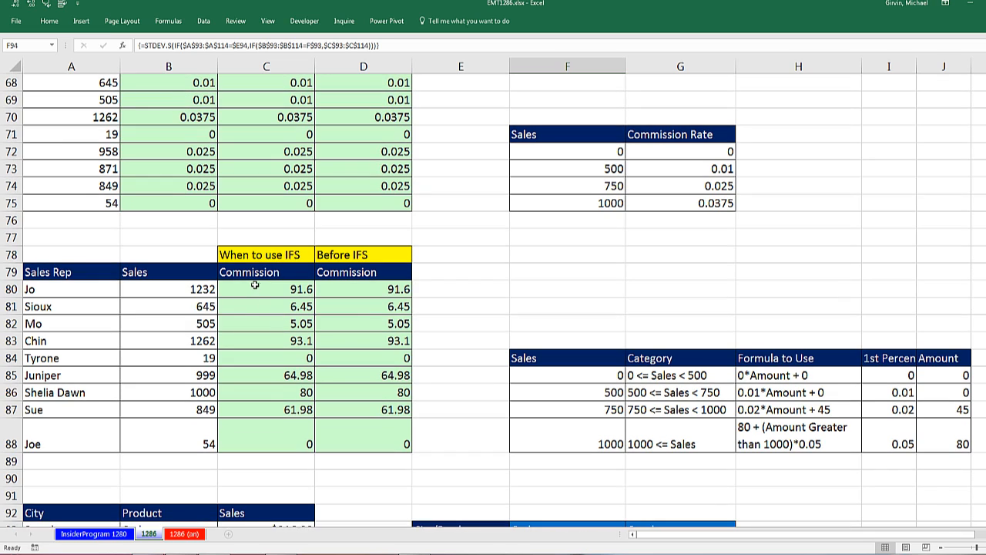
{"action": "double_click", "coordinate": [256, 285]}
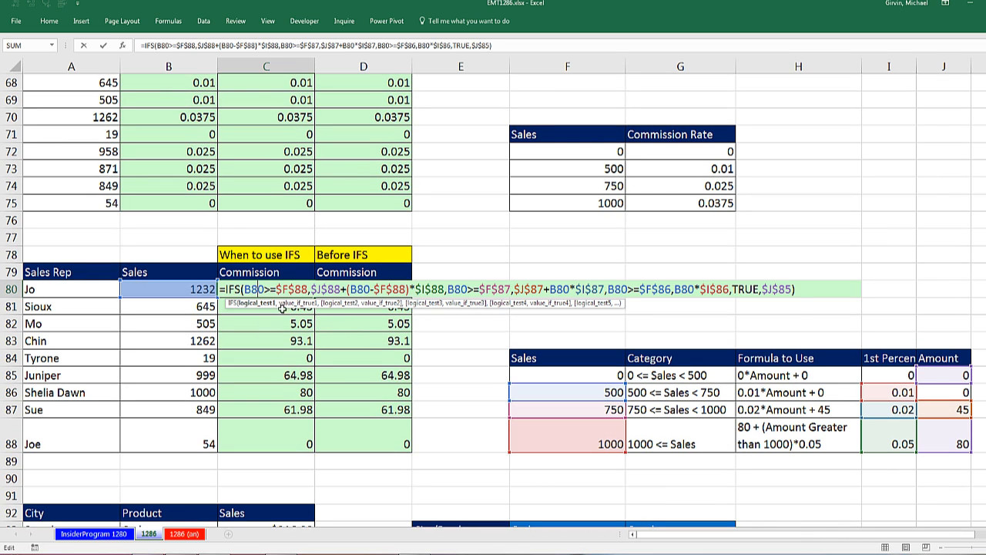
{"action": "key", "text": "Escape"}
Compare the IFS commission rate formula in B67 with the VLOOKUP formula in D67
{"action": "scroll", "coordinate": [568, 185], "scroll_direction": "up", "scroll_amount": 5}
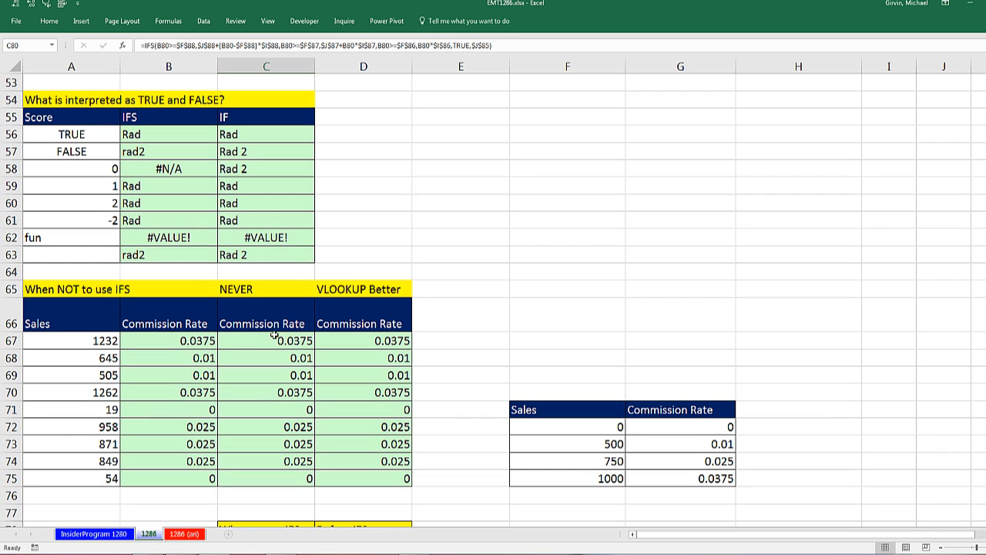
{"action": "double_click", "coordinate": [192, 341]}
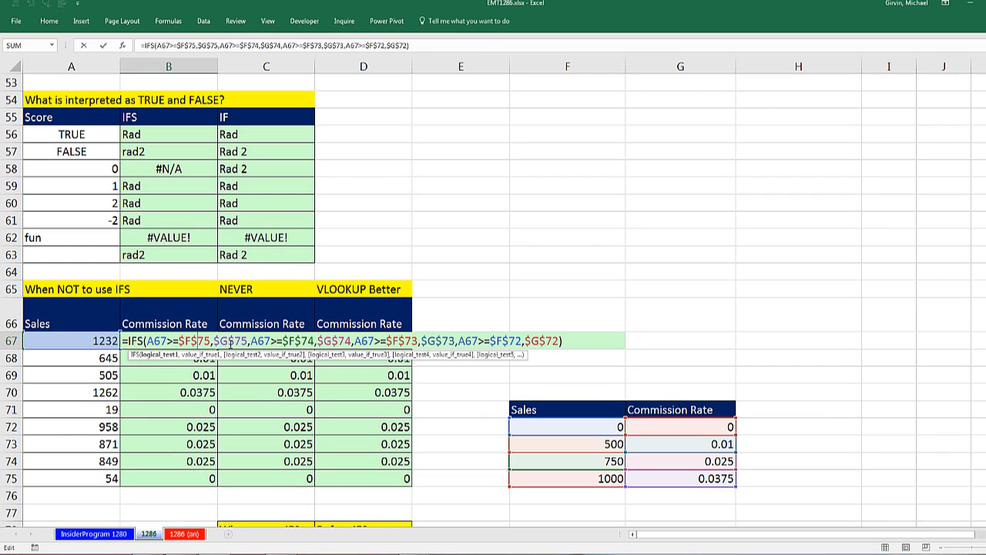
{"action": "key", "text": "Escape"}
{"action": "double_click", "coordinate": [343, 341]}
{"action": "key", "text": "Escape"}
Review the IFS formula in C46, highlighting its final TRUE test and the $F$28 default value, without changing it
{"action": "scroll", "coordinate": [305, 329], "scroll_direction": "up", "scroll_amount": 2}
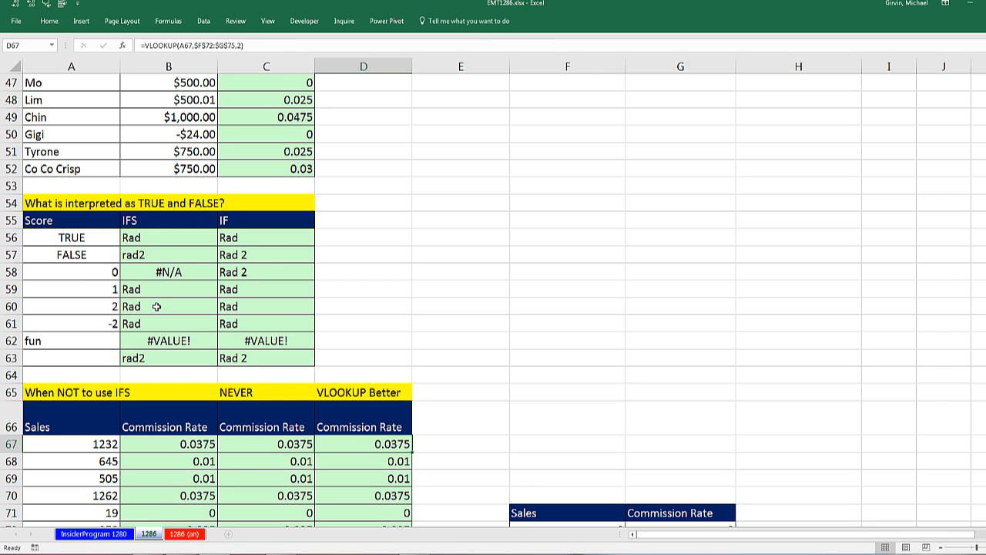
{"action": "scroll", "coordinate": [132, 346], "scroll_direction": "up", "scroll_amount": 4}
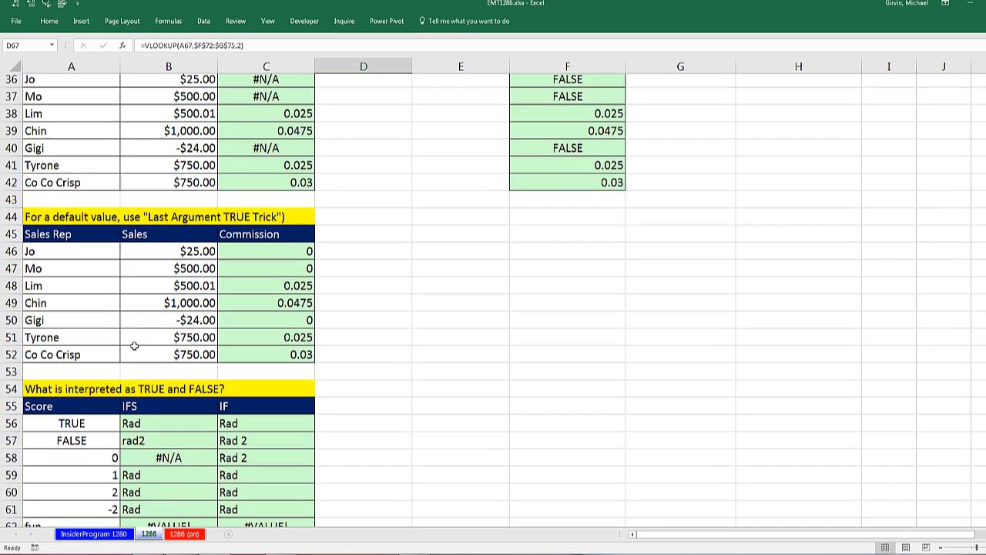
{"action": "double_click", "coordinate": [248, 273]}
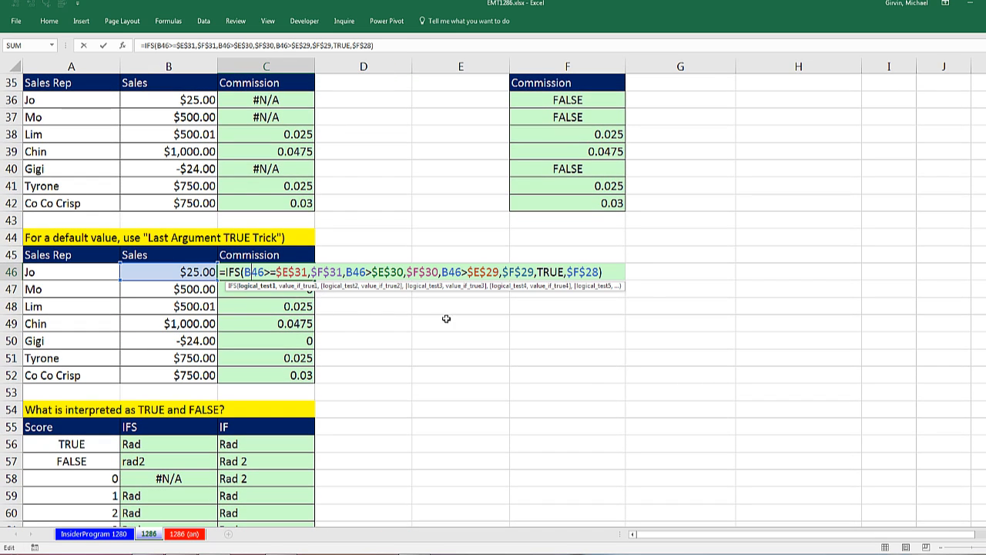
{"action": "double_click", "coordinate": [545, 271]}
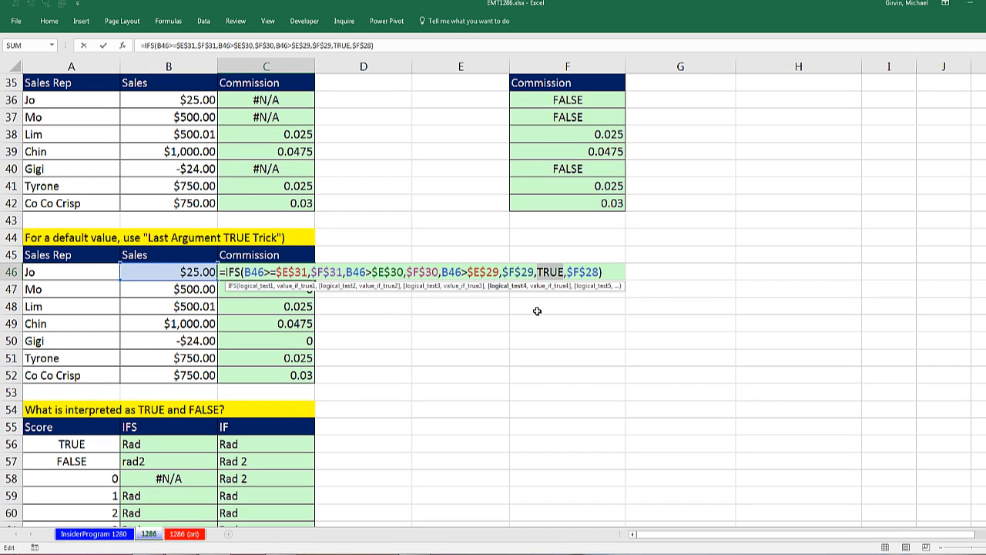
{"action": "double_click", "coordinate": [579, 271]}
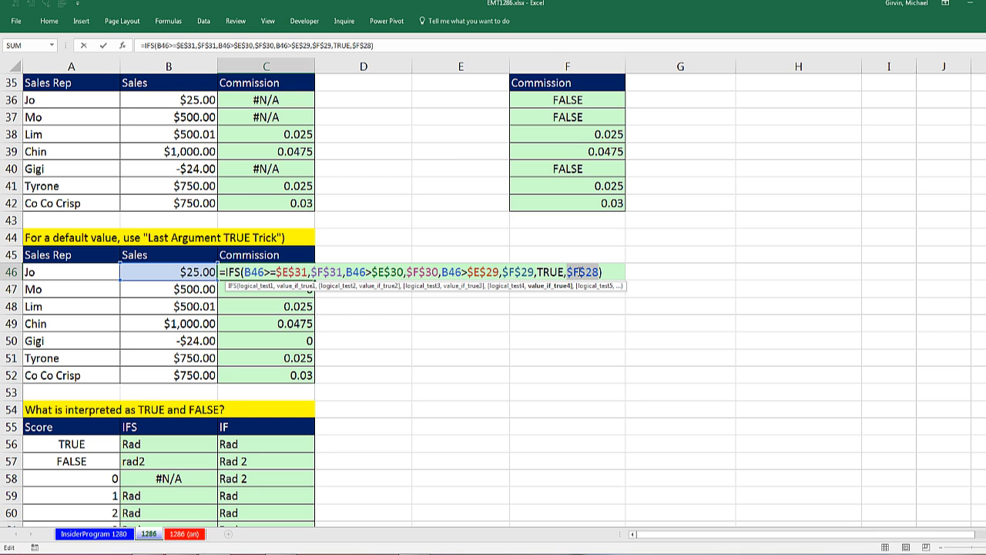
{"action": "key", "text": "Escape"}
Review the IFS commission formulas in C36, without a default, and C26, with all conditions listed, keeping both as they are
{"action": "scroll", "coordinate": [396, 282], "scroll_direction": "up", "scroll_amount": 3}
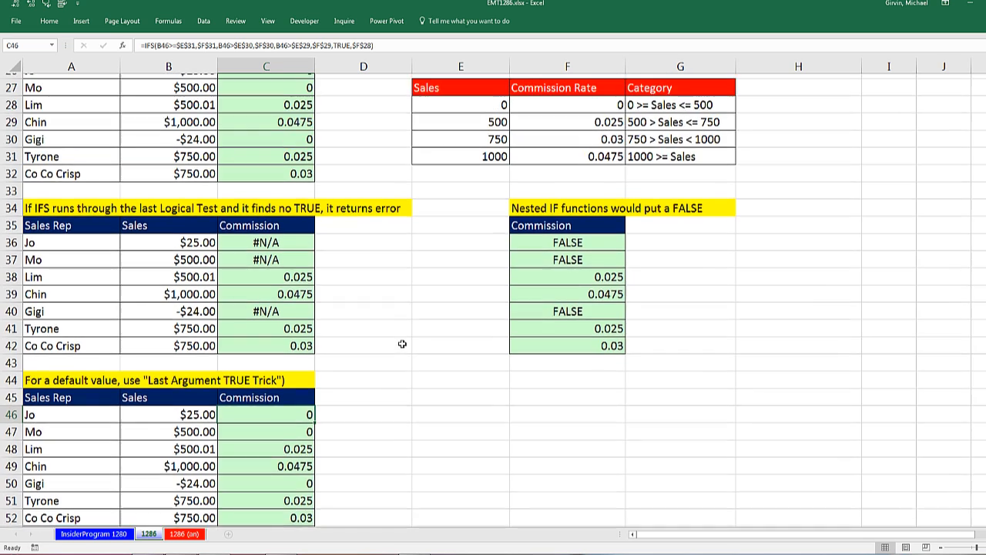
{"action": "scroll", "coordinate": [402, 343], "scroll_direction": "up", "scroll_amount": 3}
{"action": "double_click", "coordinate": [279, 360]}
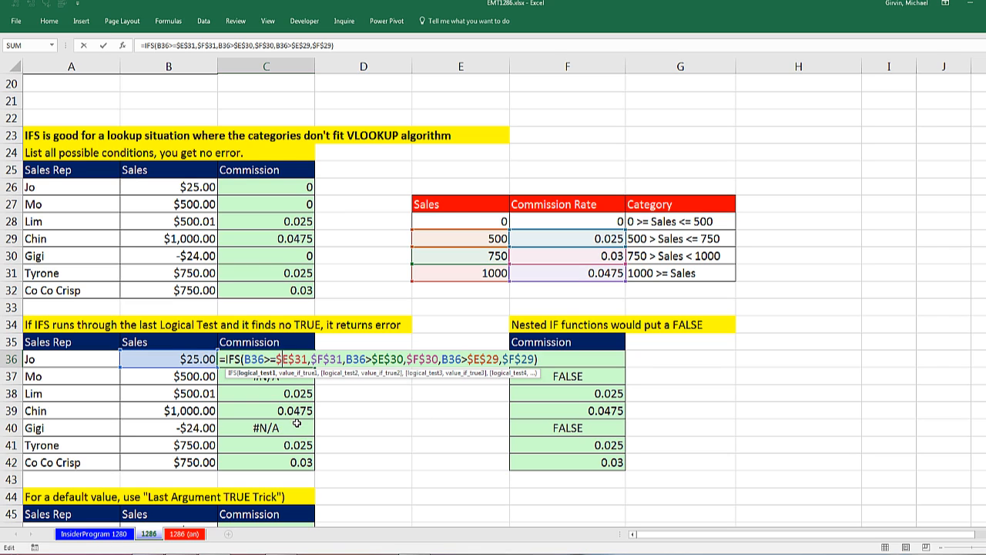
{"action": "key", "text": "Escape"}
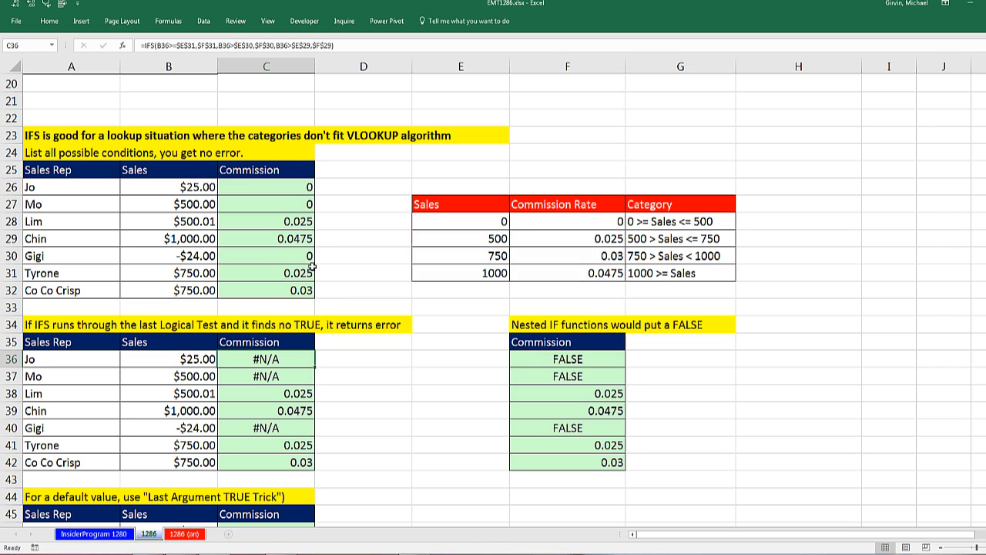
{"action": "left_click", "coordinate": [295, 185]}
{"action": "key", "text": "F2"}
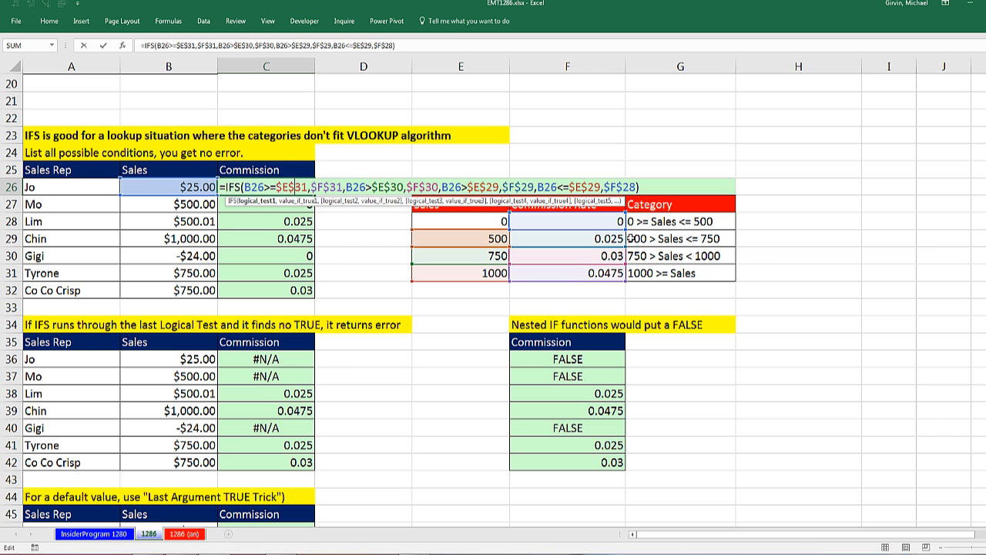
{"action": "key", "text": "Escape"}
Inspect the IFS formula in A19 that labels the income statement result as Profit, Loss or Break Even
{"action": "scroll", "coordinate": [97, 378], "scroll_direction": "up", "scroll_amount": 6}
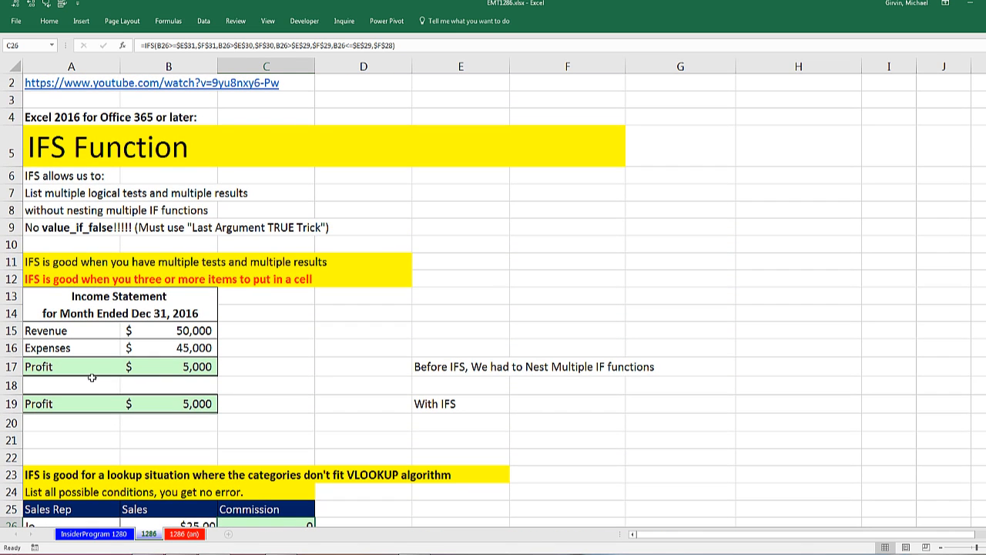
{"action": "double_click", "coordinate": [78, 399]}
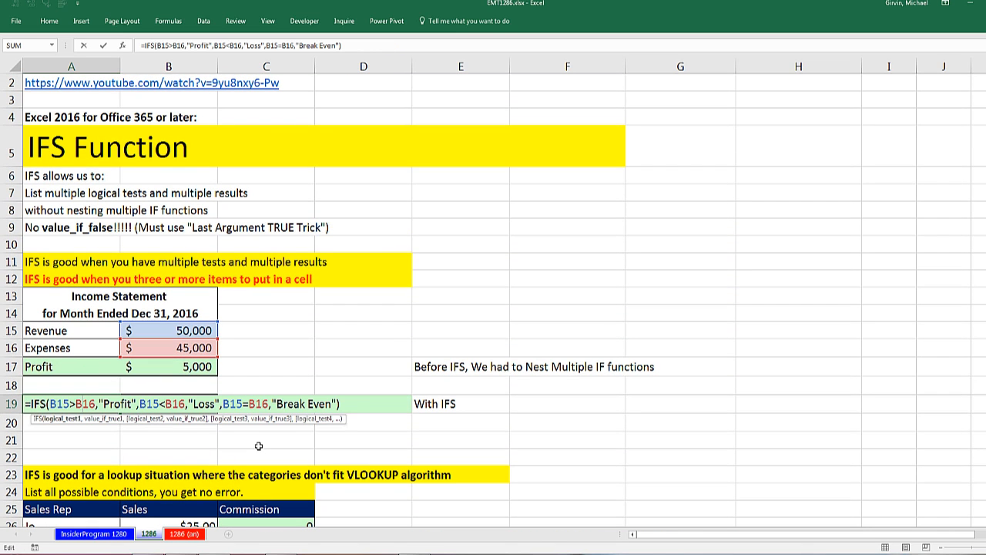